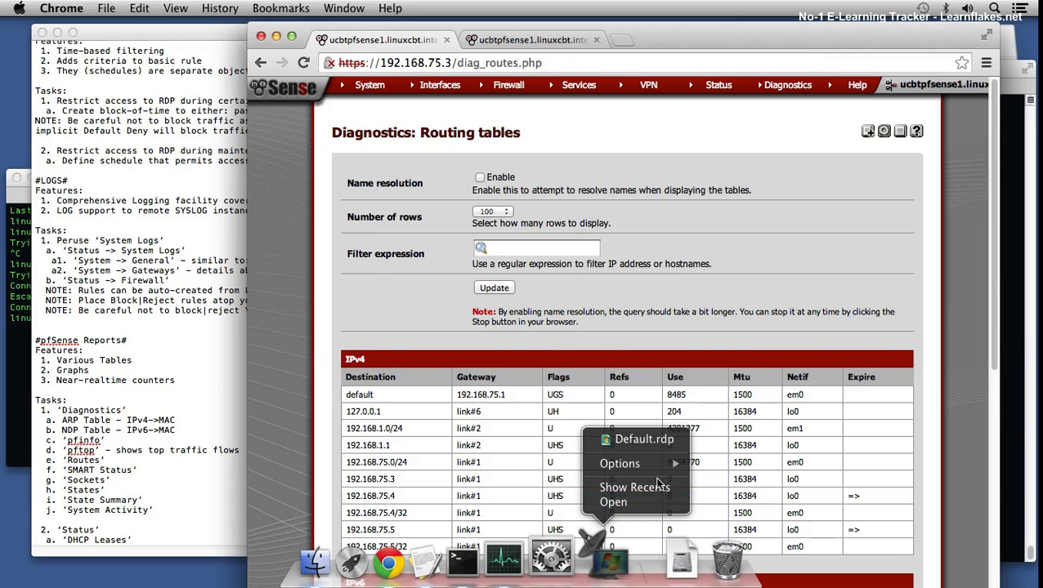
- Remove the remote desktop application from the Dock
mouse_move(651, 465)
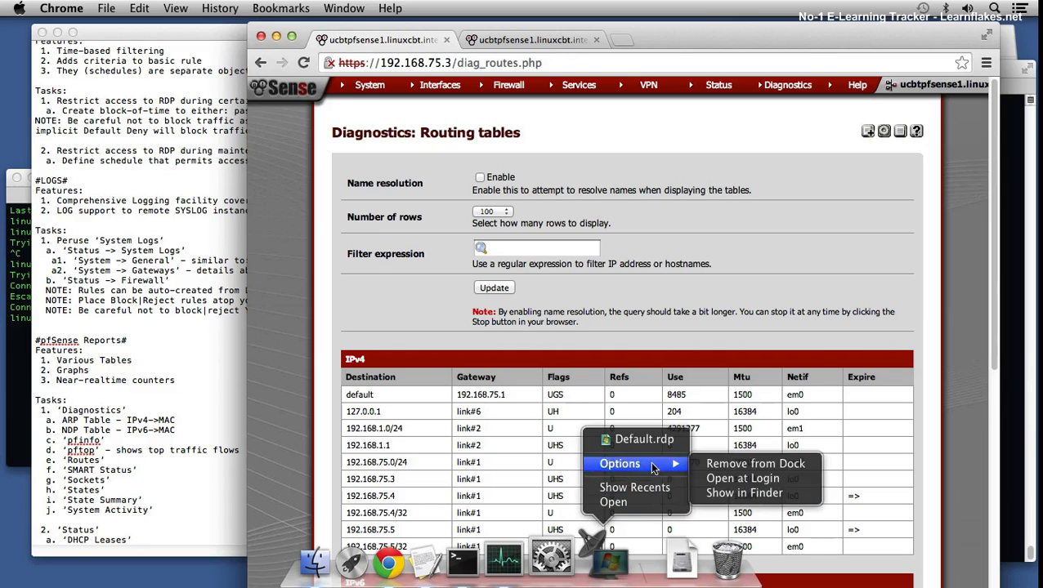
click(714, 464)
- Switch to the TextEdit notes and add a "#Packages#" section at the end with "Features:" and the item "1. Extensibility"
click(140, 543)
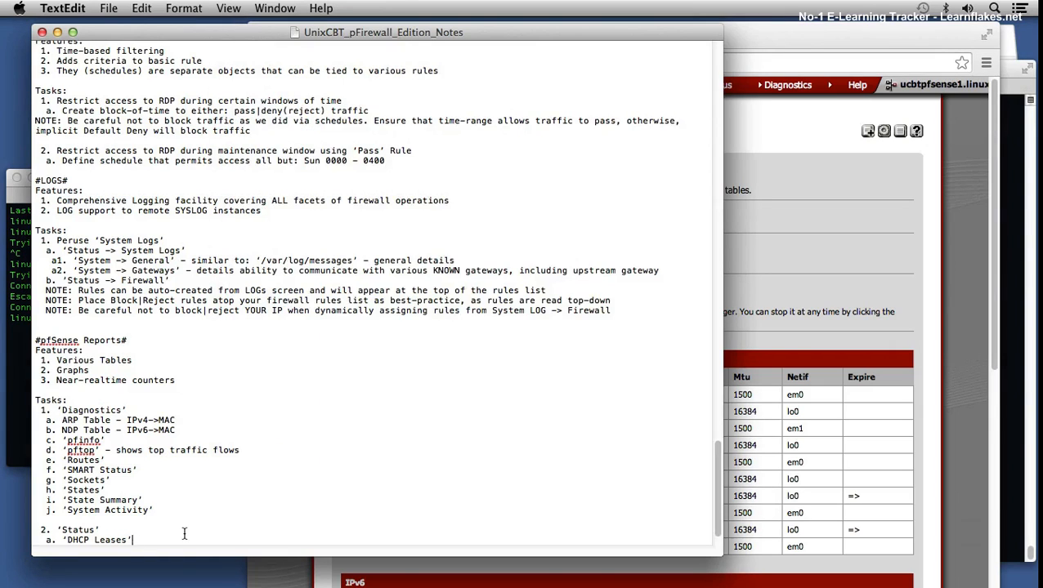
scroll(186, 532, down, 2)
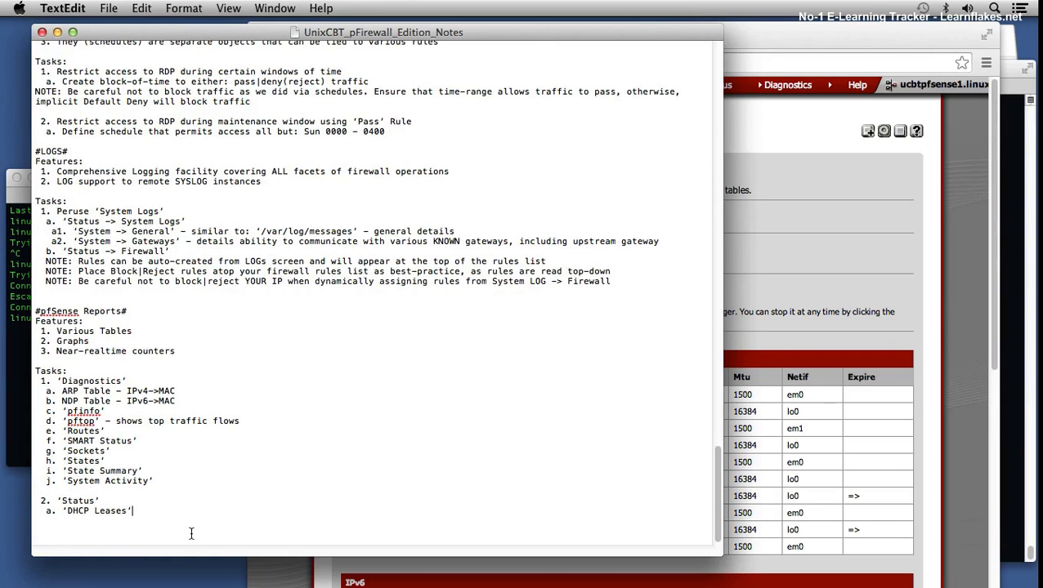
key(Return)
key(Return)
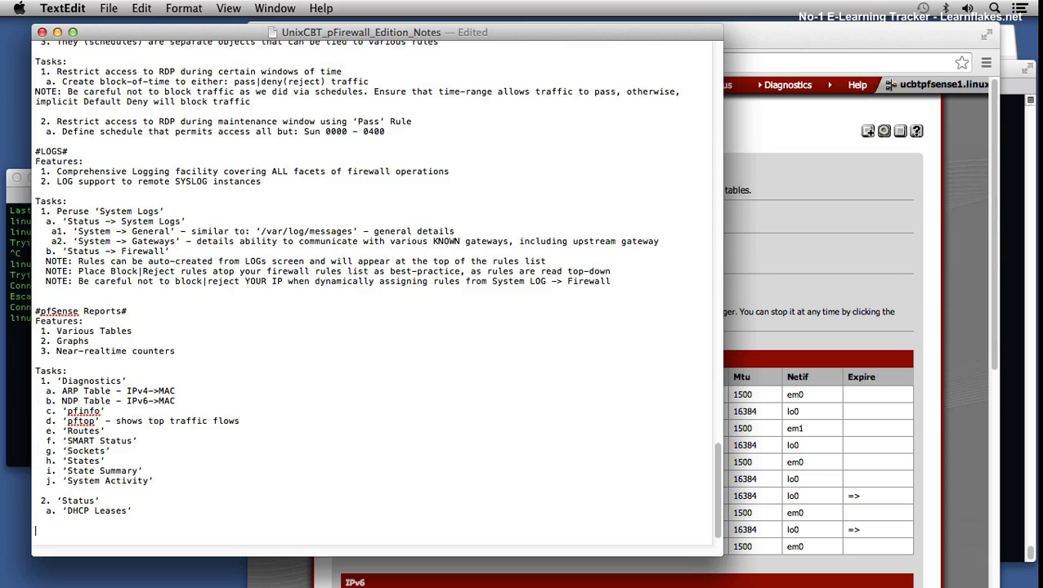
text(#Packages#)
key(Return)
text(Features:)
key(Return)
text(1. Extensibility)
key(Return)
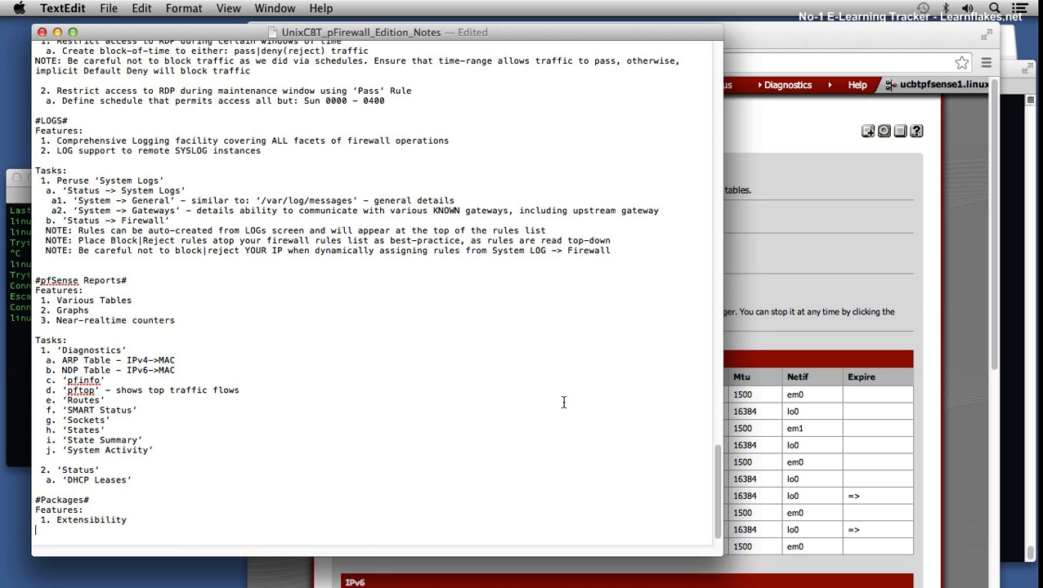
- Add a "Tasks:" heading below the Packages features with the item "1. Install 'NMap' Package"
click(865, 255)
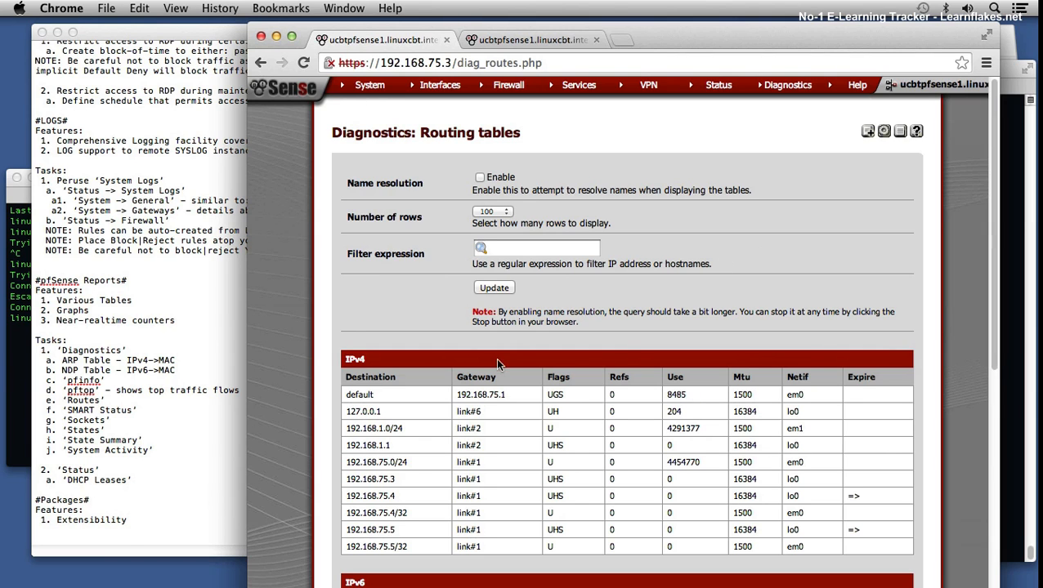
click(119, 533)
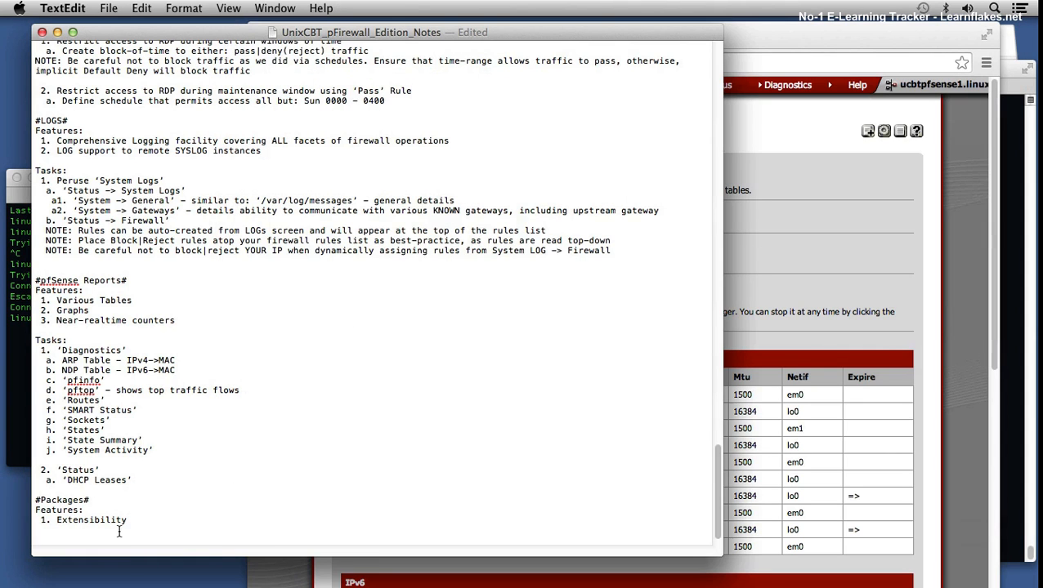
key(Return)
text(Tasks:)
key(Return)
text(1. In)
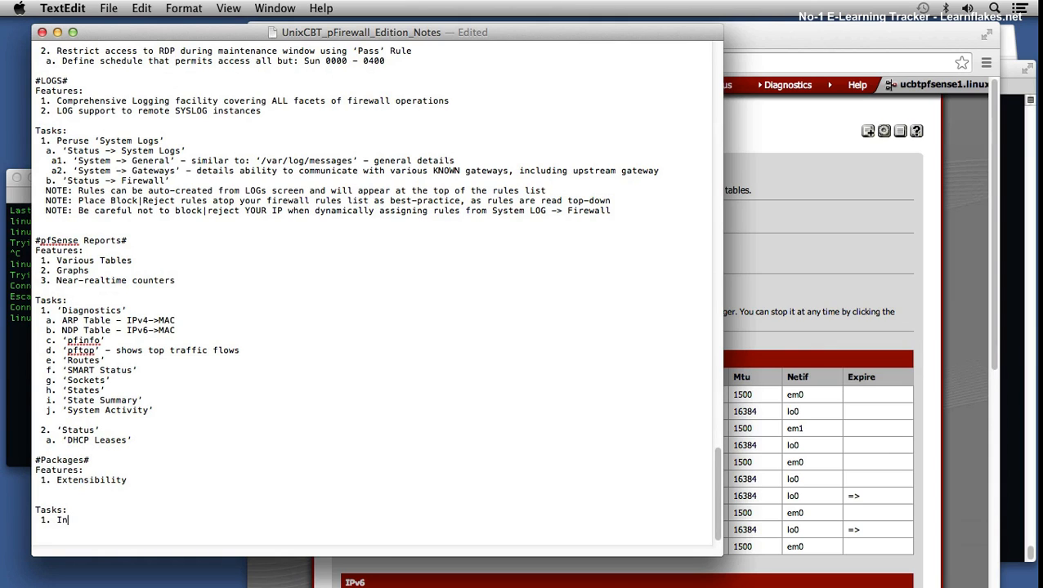
text(stall 'NMap' Package)
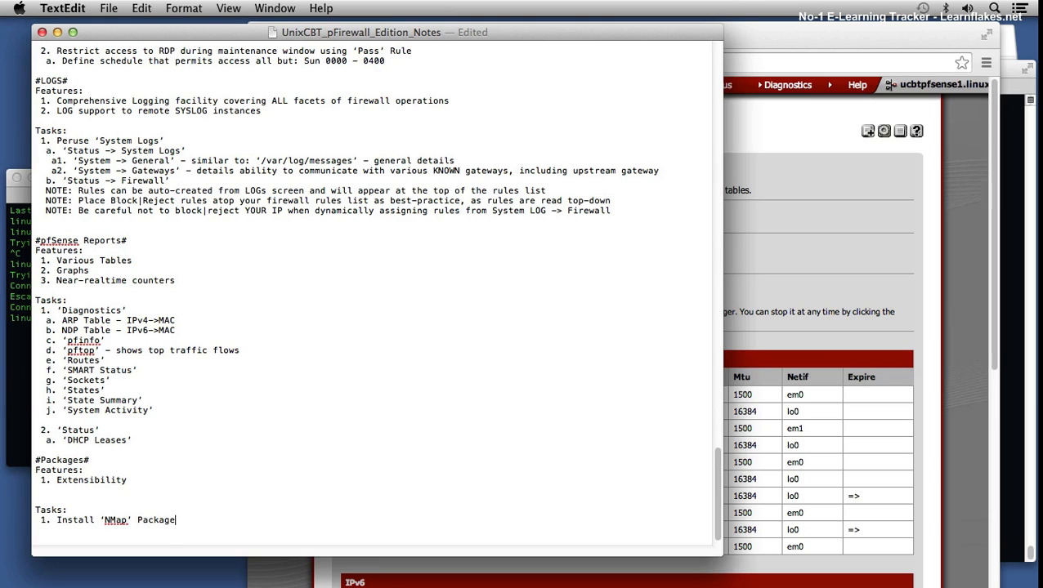
- Add the Packages feature "2. Tend to be classed as:" with the sub-items "a. Alpha" and "b. Beta"
text( 2. Tend to be classed as:)
key(Return)
text(a. )
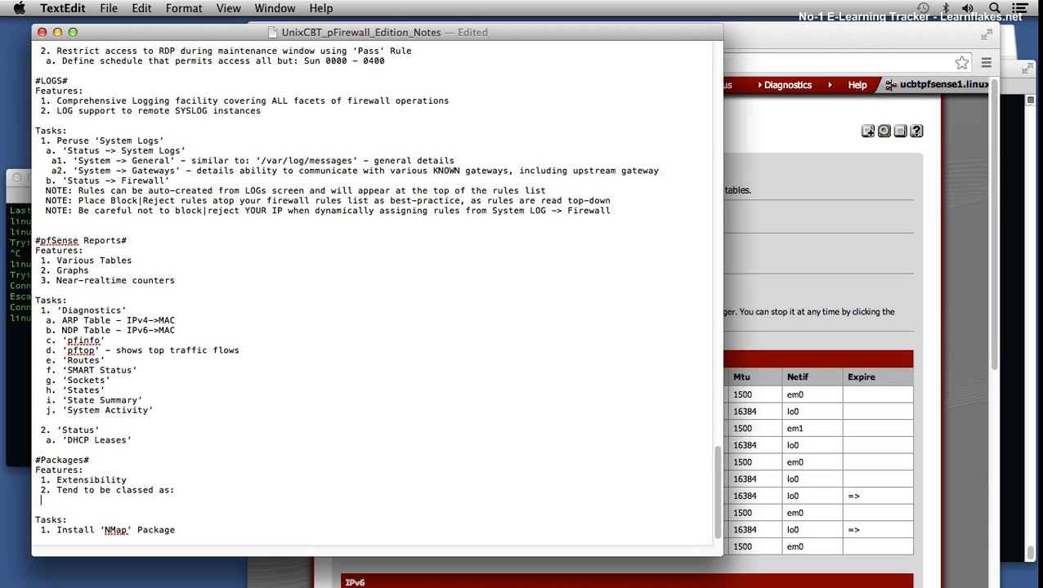
text(Alpha)
key(Return)
text(b. Beta)
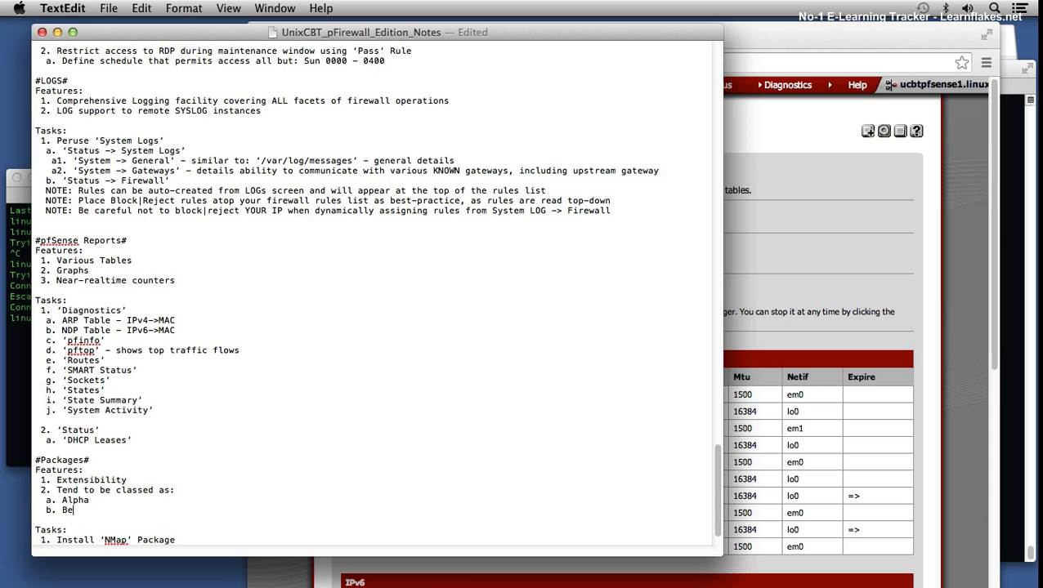
- Add the sub-item "c. Stable" to the package classes, keeping one blank line before the Tasks heading
key(Return)
text(c. STa)
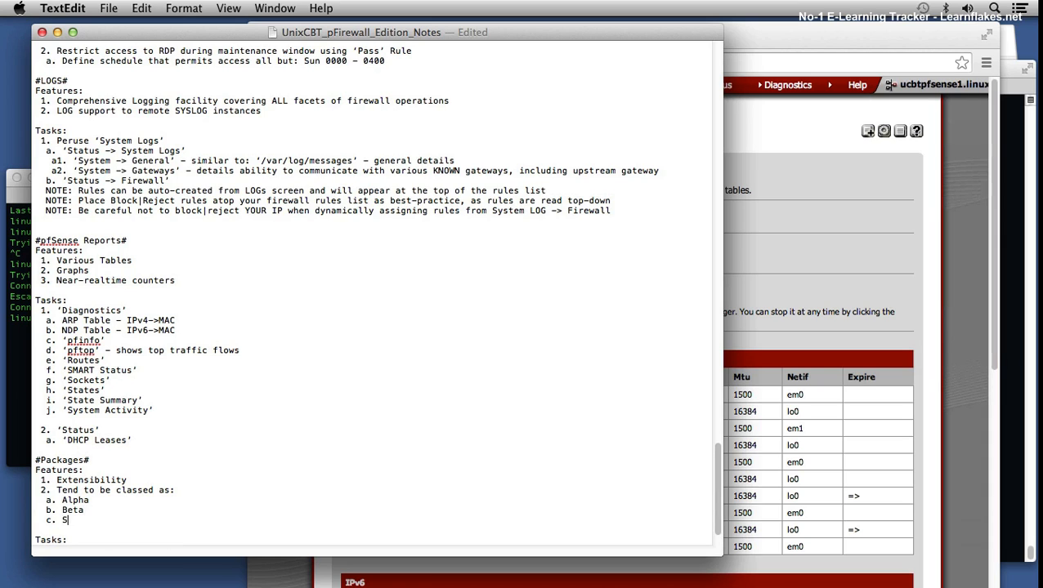
key(BackSpace)
key(BackSpace)
text(table)
key(Return)
key(Delete)
- Add the sub-item "a. 'System -> Packages'" under the task of installing the NMap package
key(Down)
key(Down)
key(Down)
key(Down)
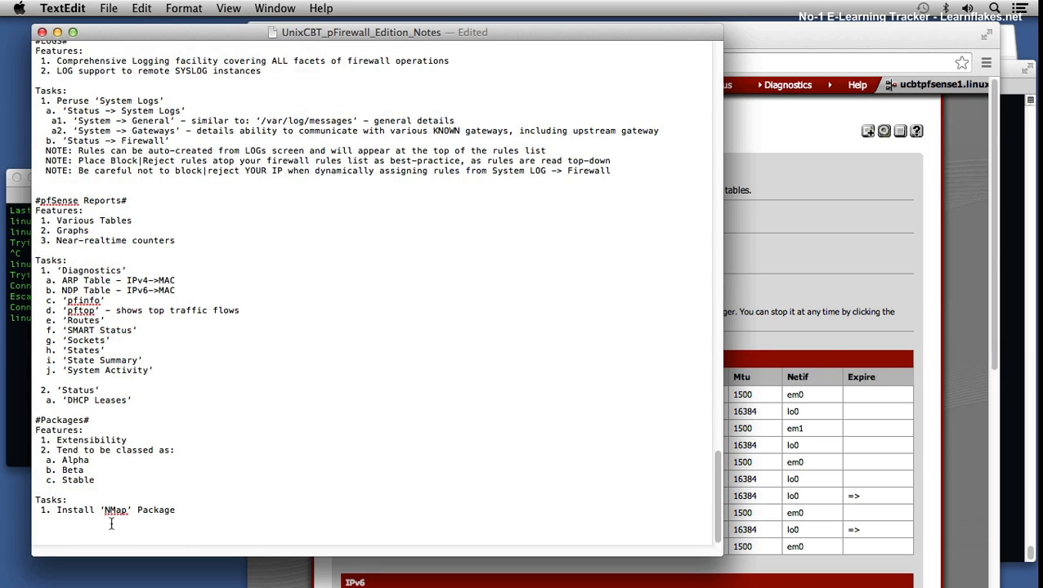
click(74, 473)
double_click(79, 479)
click(72, 519)
text(a. 'System -> Packages')
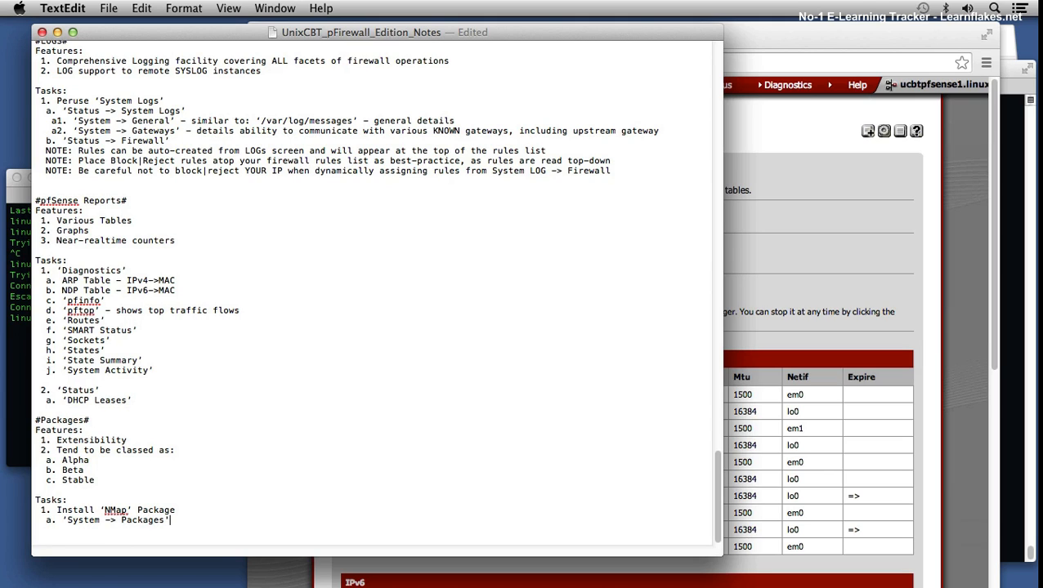
- Switch to Chrome and open the list of available packages in the pfSense Package Manager
click(800, 181)
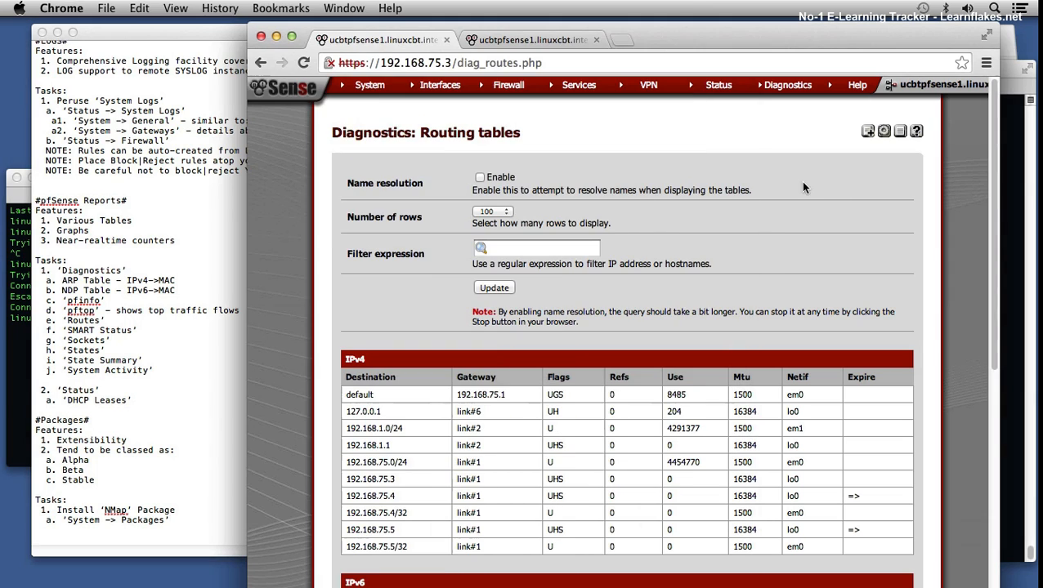
mouse_move(369, 87)
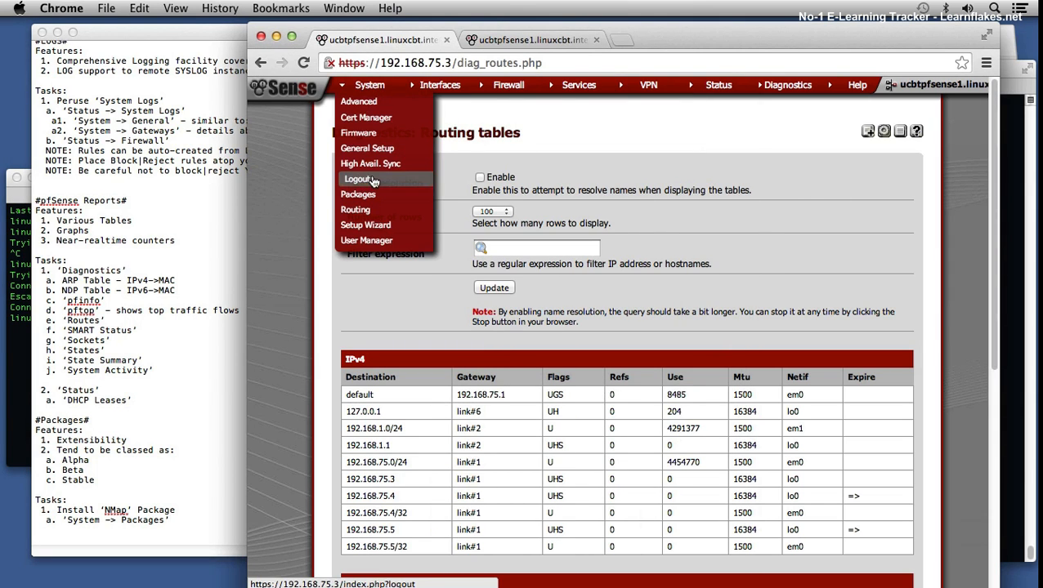
click(357, 195)
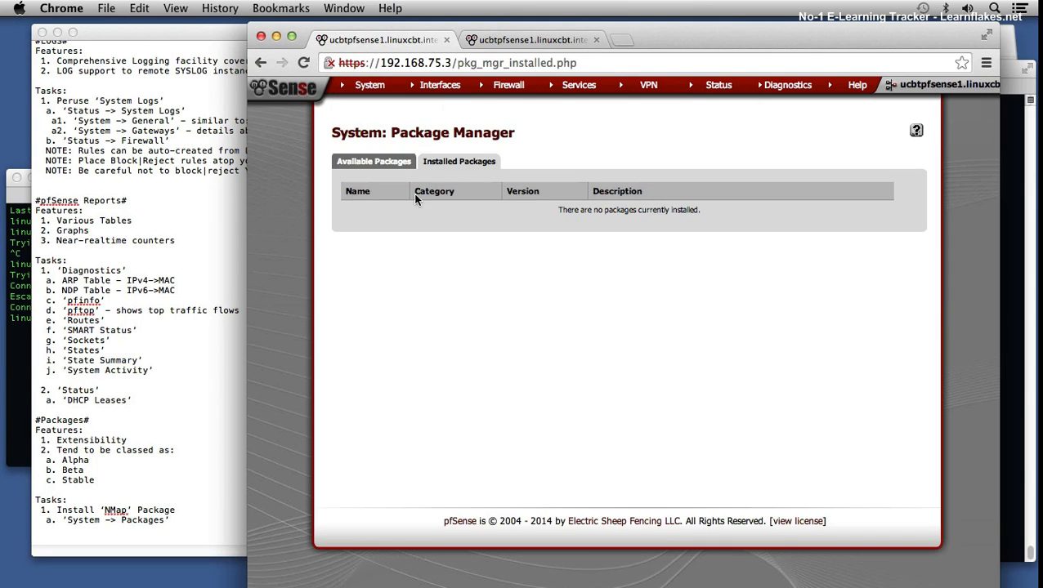
click(397, 170)
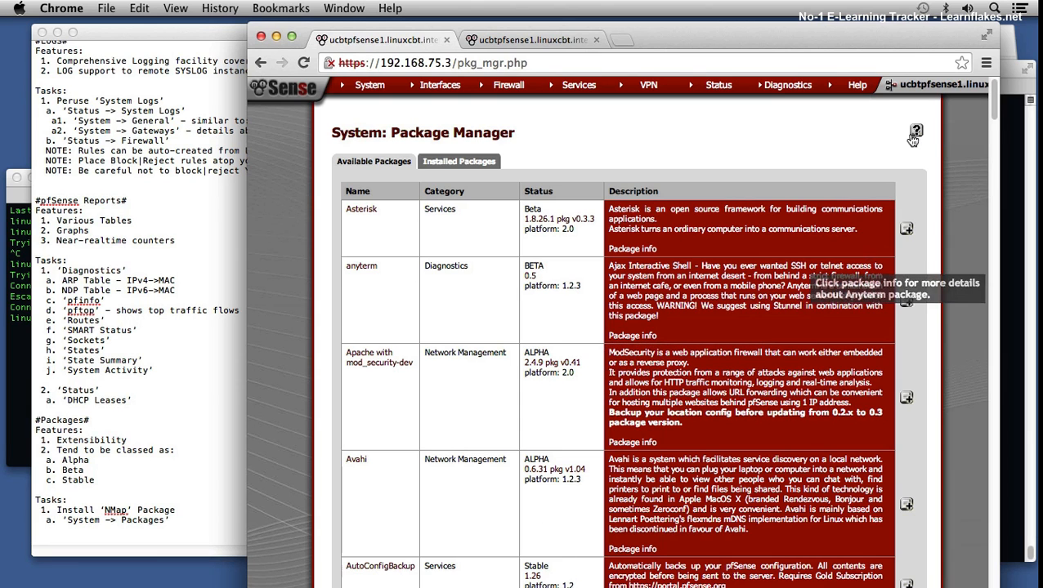
- Look through the available packages and search the page for "nmap"
drag(993, 118, 994, 115)
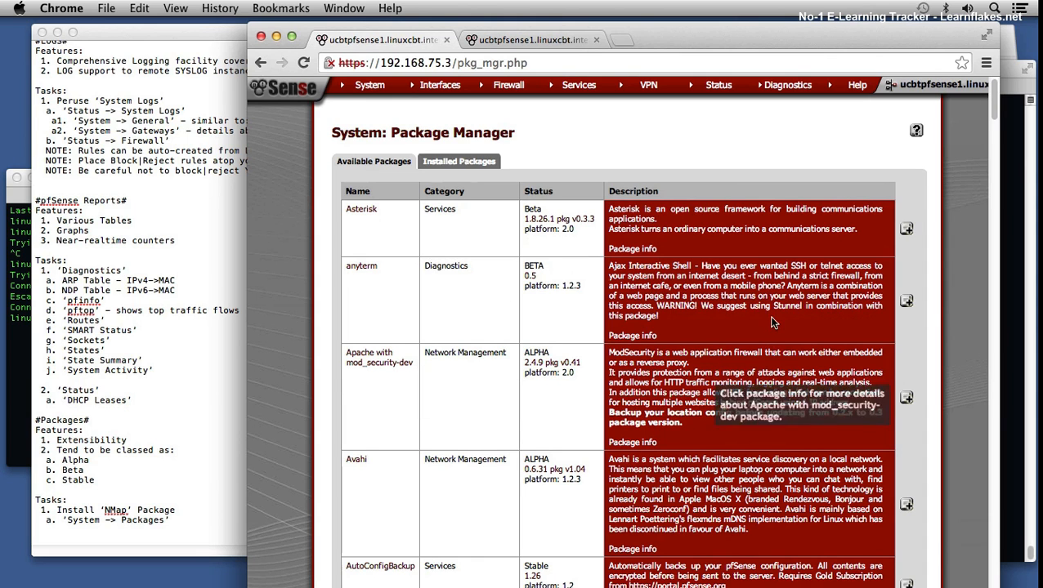
drag(996, 112, 996, 146)
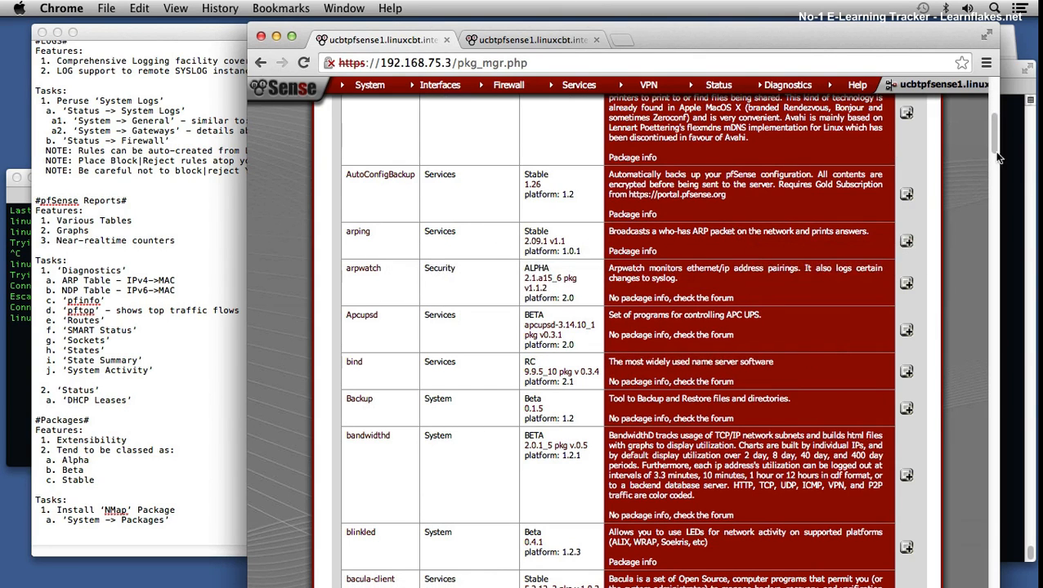
drag(994, 135, 994, 155)
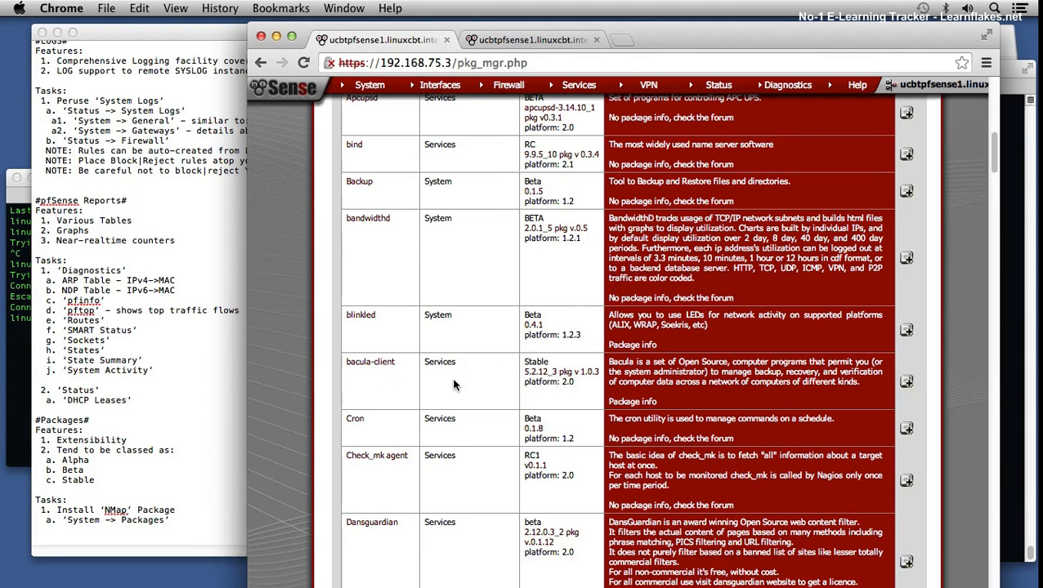
key(super+f)
text(nmap)
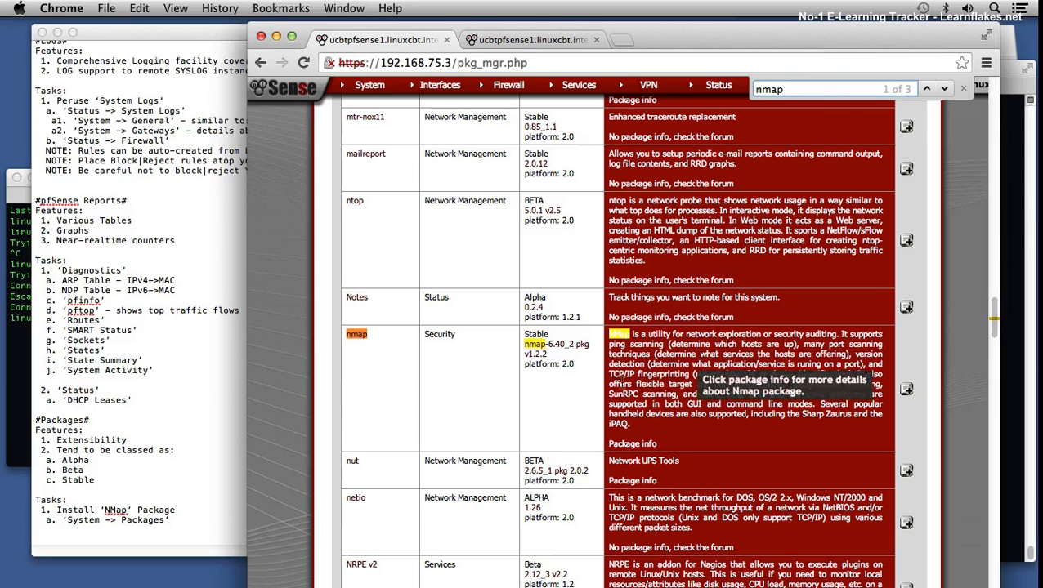
- Return to the TextEdit notes, add the feature "3. Packages are integrated into the: webconfigurator interface" and save the file
click(165, 515)
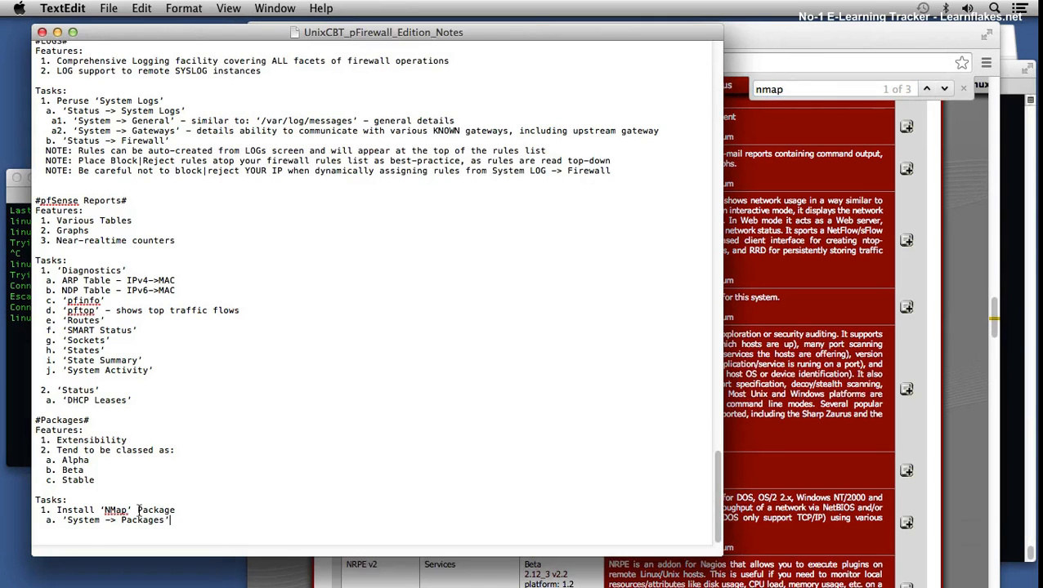
click(122, 480)
key(Return)
text(3. Packages are in)
text(tegrated )
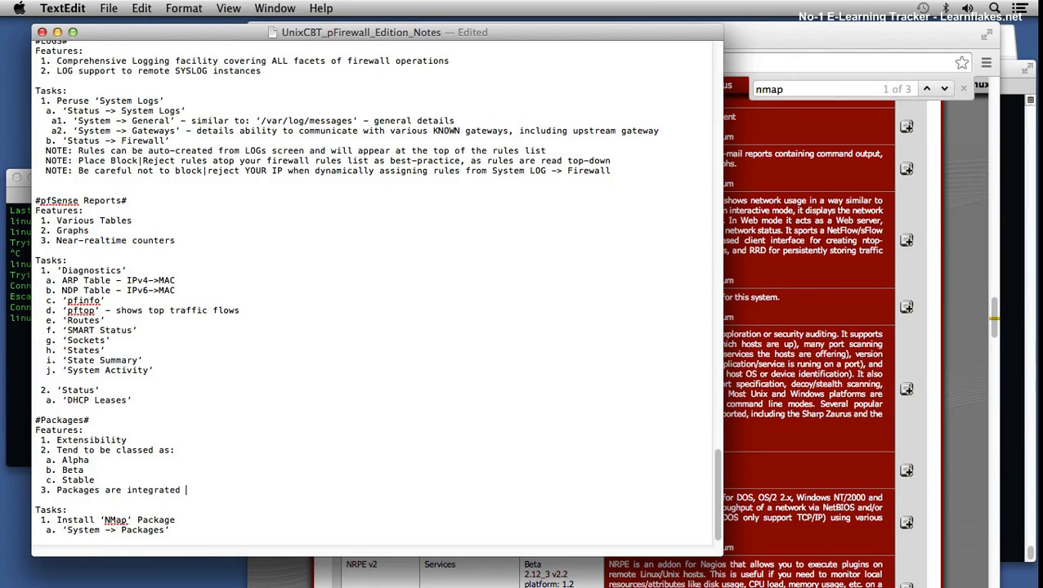
text(into the)
key(BackSpace)
text(: webconfigurator interface)
key(super+s)
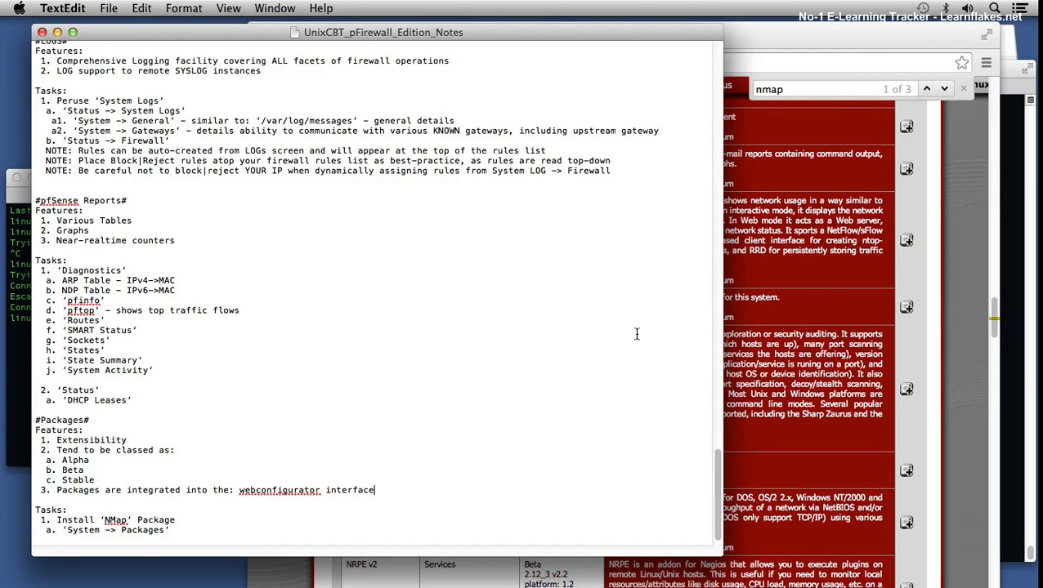
- Switch back to Chrome and install the nmap package on pfSense, confirming the installation
scroll(614, 451, down, 1)
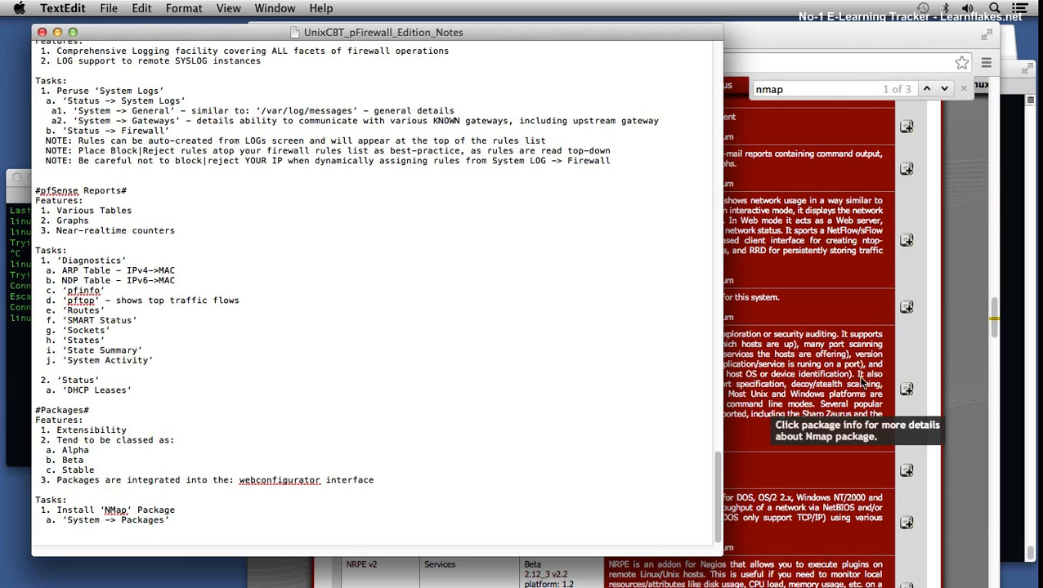
click(948, 369)
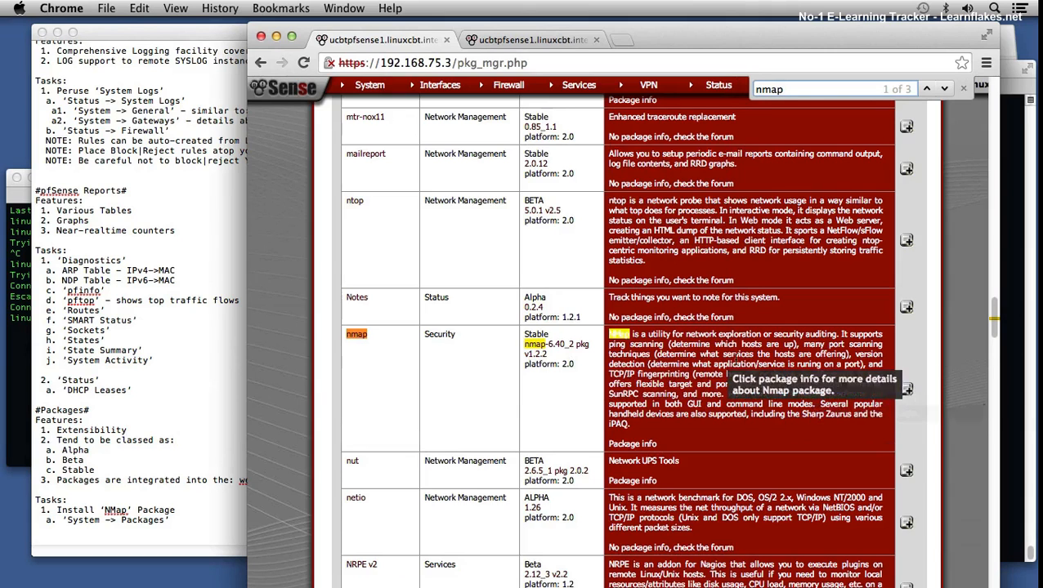
click(908, 392)
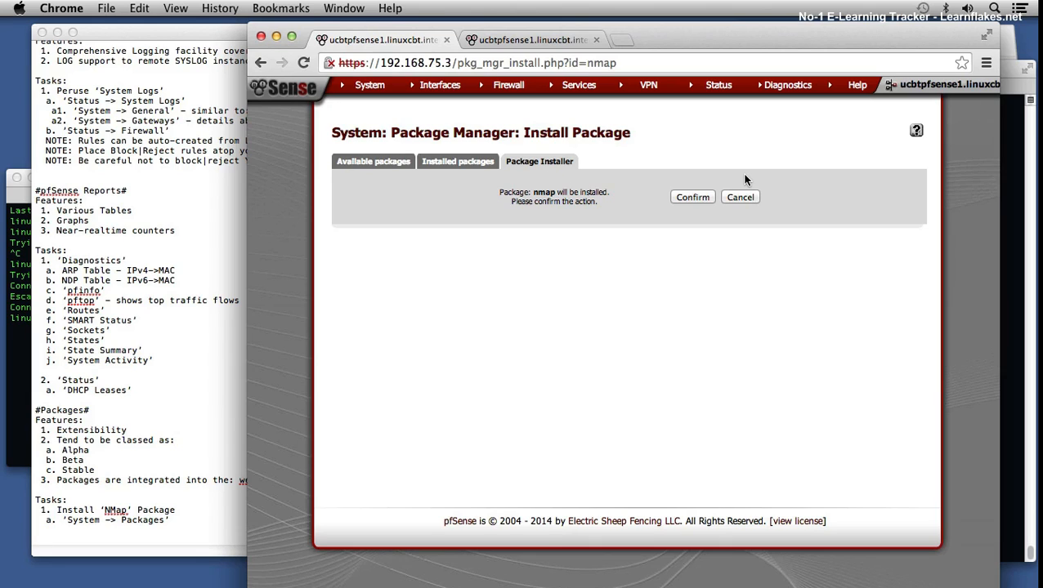
click(685, 200)
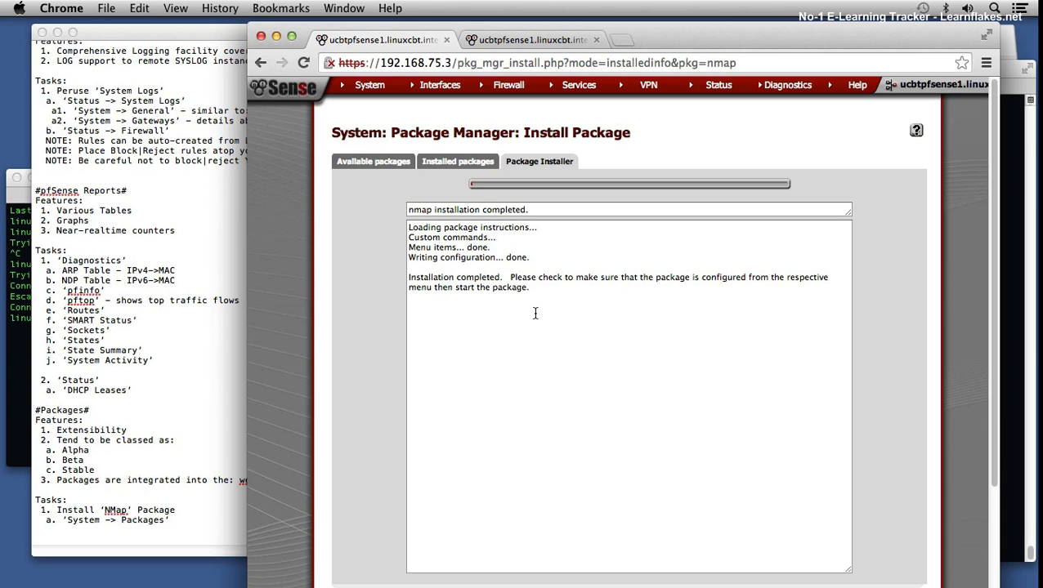
- Check the list of installed packages and open the NMap diagnostics page
click(464, 163)
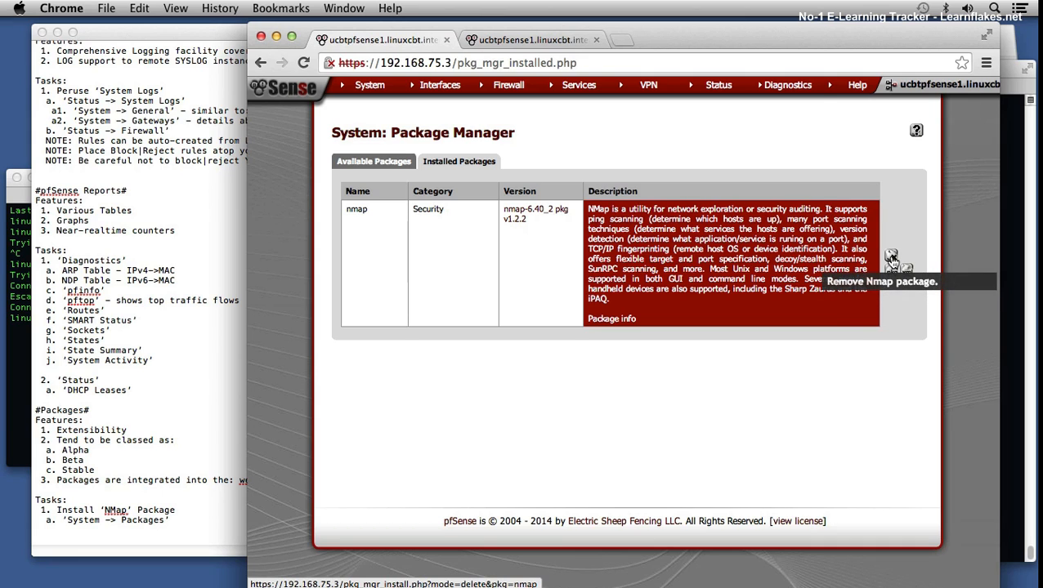
mouse_move(773, 87)
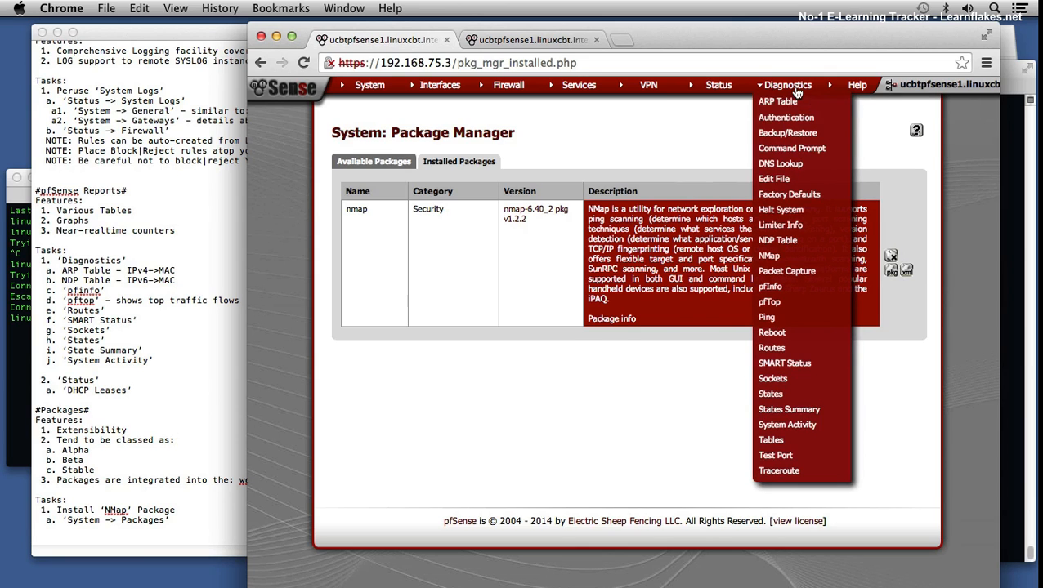
click(774, 255)
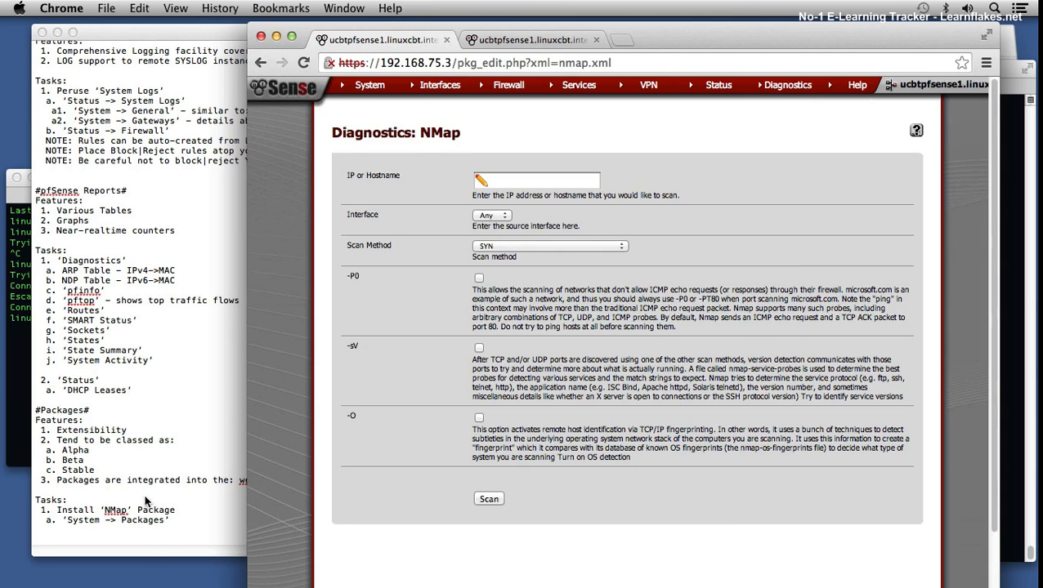
- In the TextEdit notes, add the sub-item "b. 'Diagnostics -> NMap'" under the NMap installation task
click(185, 523)
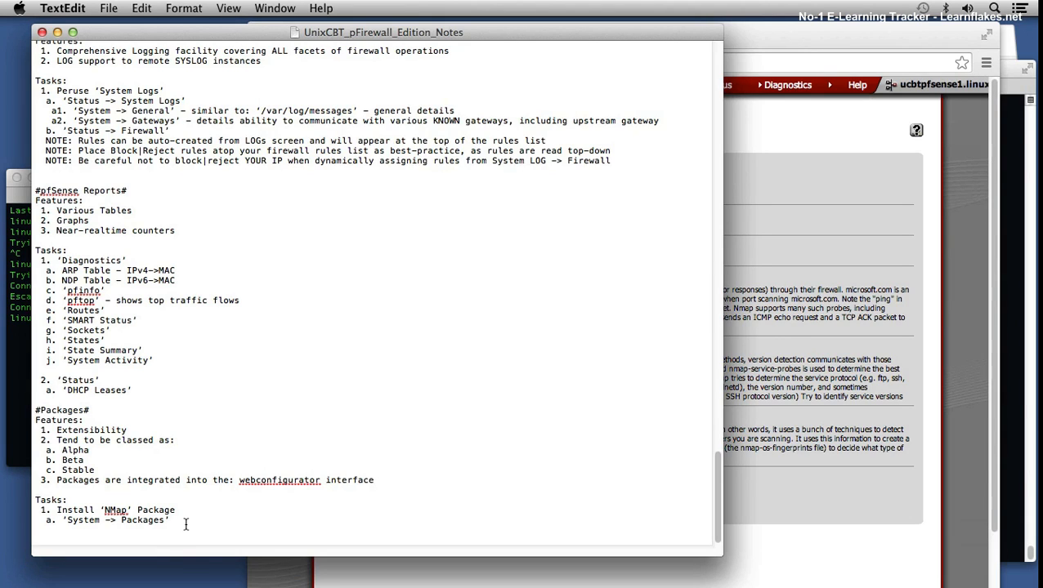
click(186, 522)
key(Return)
text(b. 'Diagnostics -> NMap')
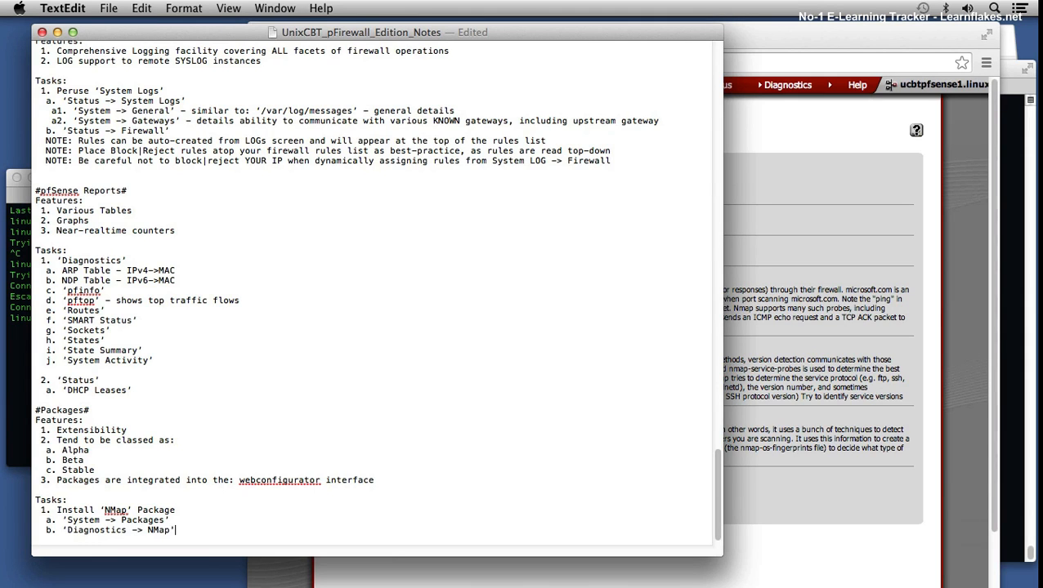
- Add the task "2. Execute and return" below a blank line in the Packages notes and save the file
key(Return)
key(Return)
text(2. Execute and return)
key(super+s)
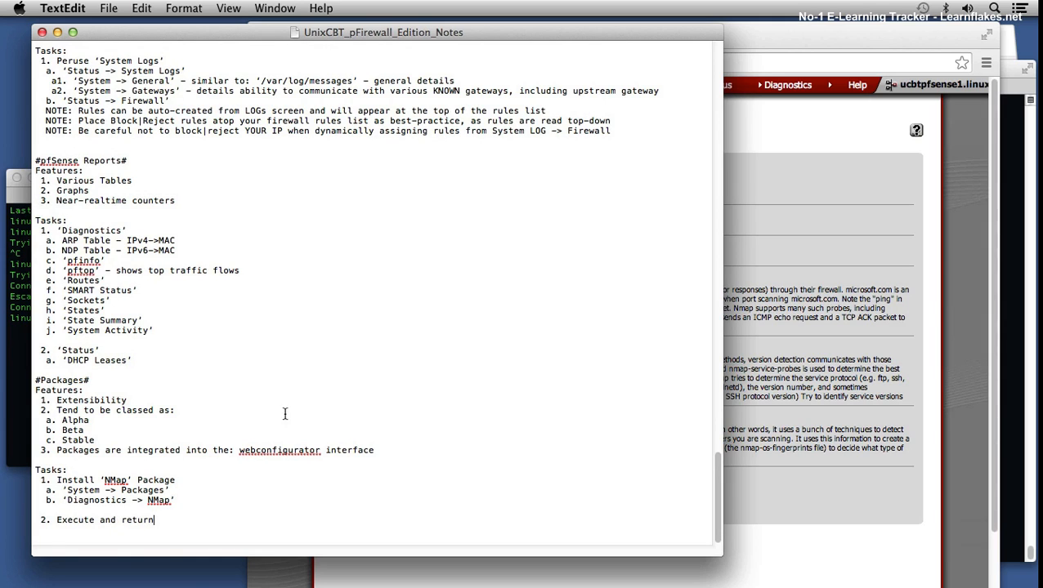
- Switch to Chrome and set up the NMap scan with interface LAN and target network 192.168.1.0/24
click(800, 285)
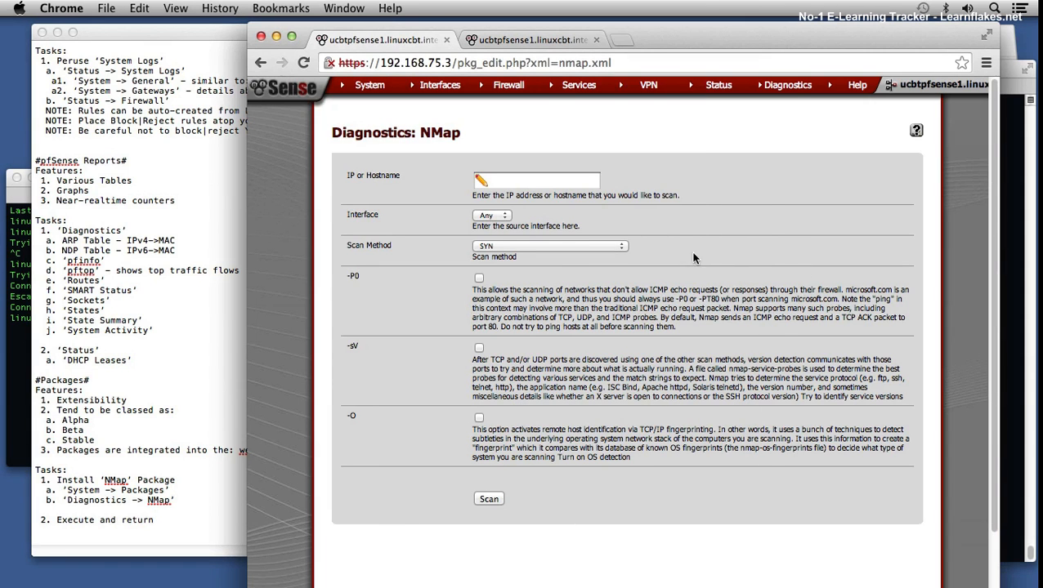
click(491, 215)
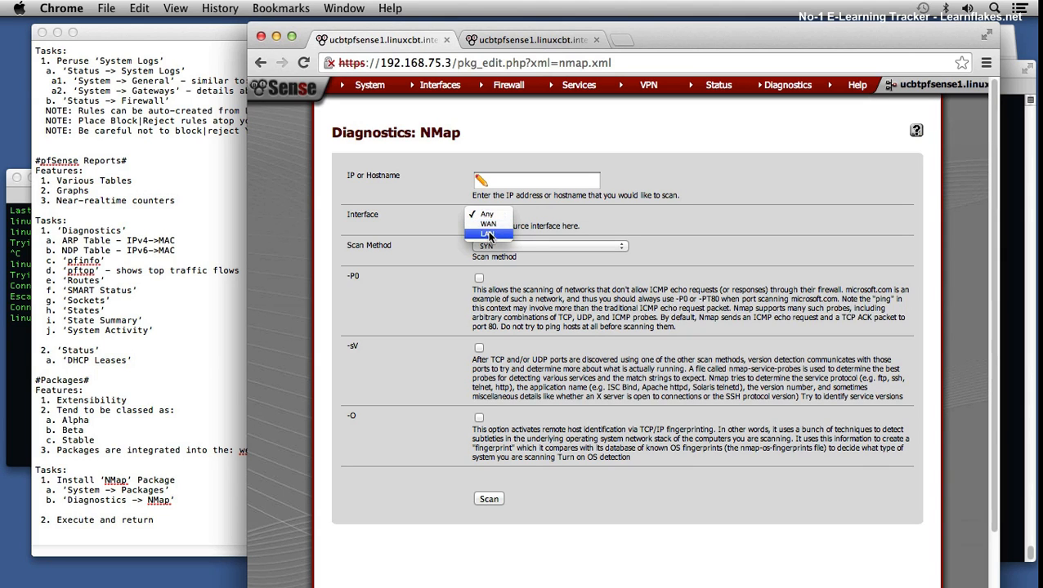
click(488, 234)
click(513, 181)
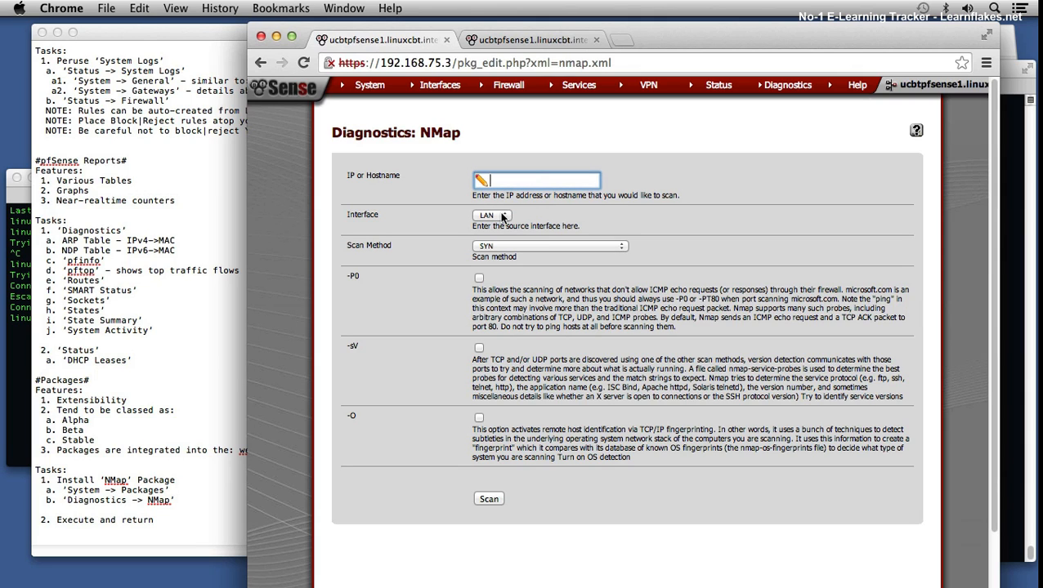
text(192.168.1.0/24)
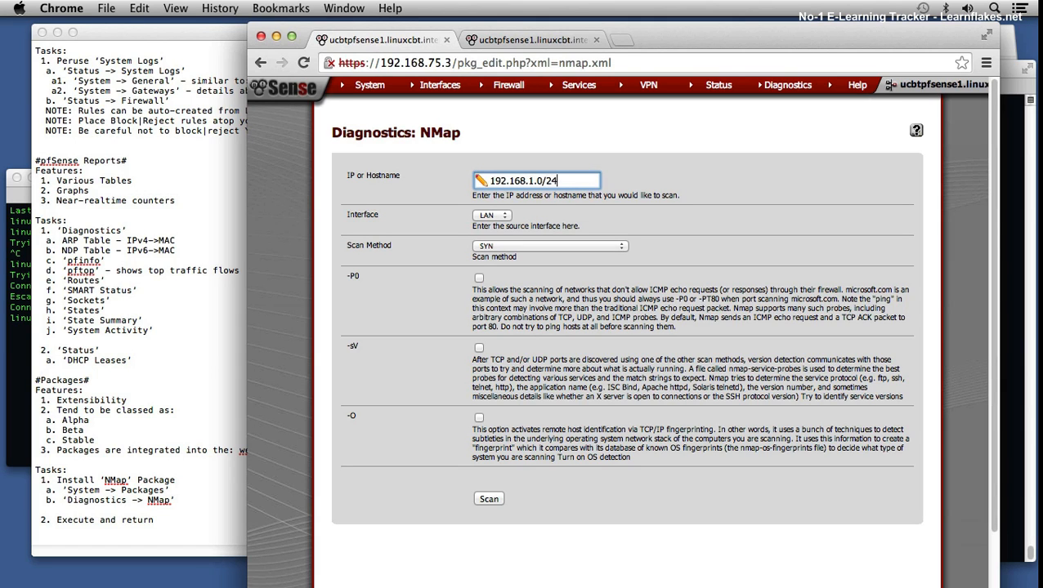
- Review the available scan methods and source interfaces for the NMap scan, keeping SYN and LAN selected
click(500, 246)
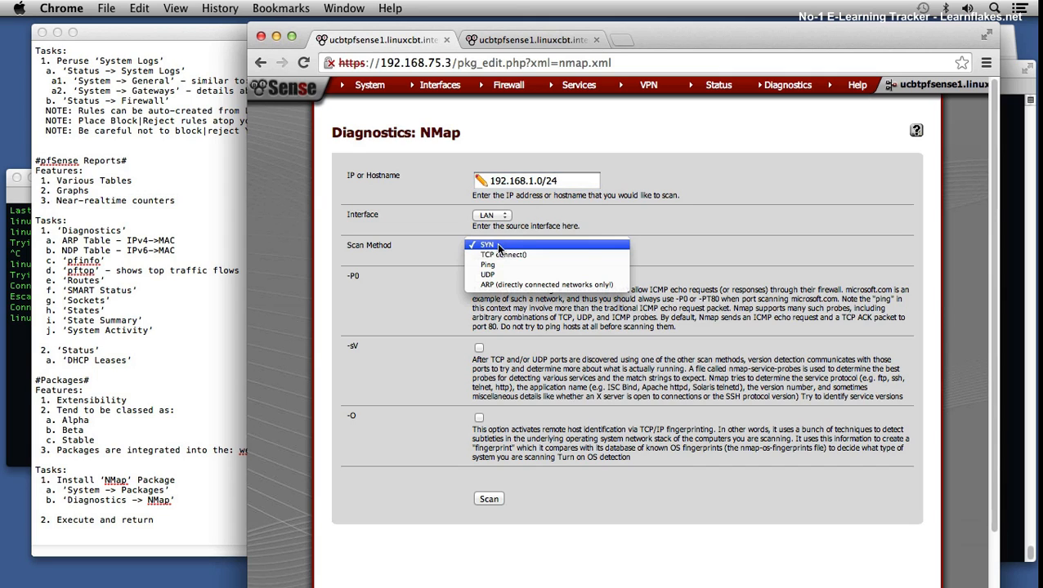
click(664, 230)
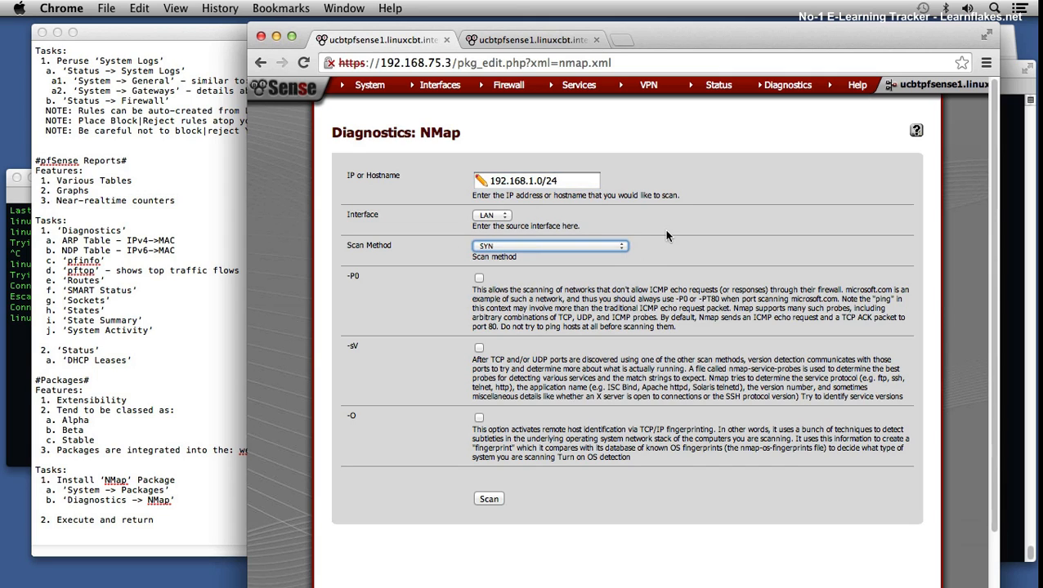
click(529, 244)
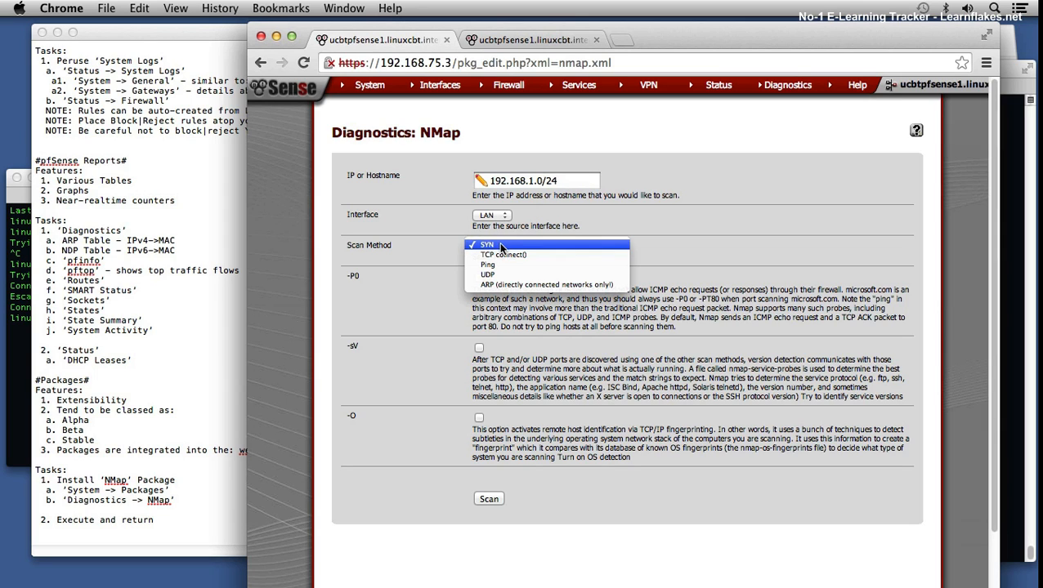
click(735, 234)
click(572, 247)
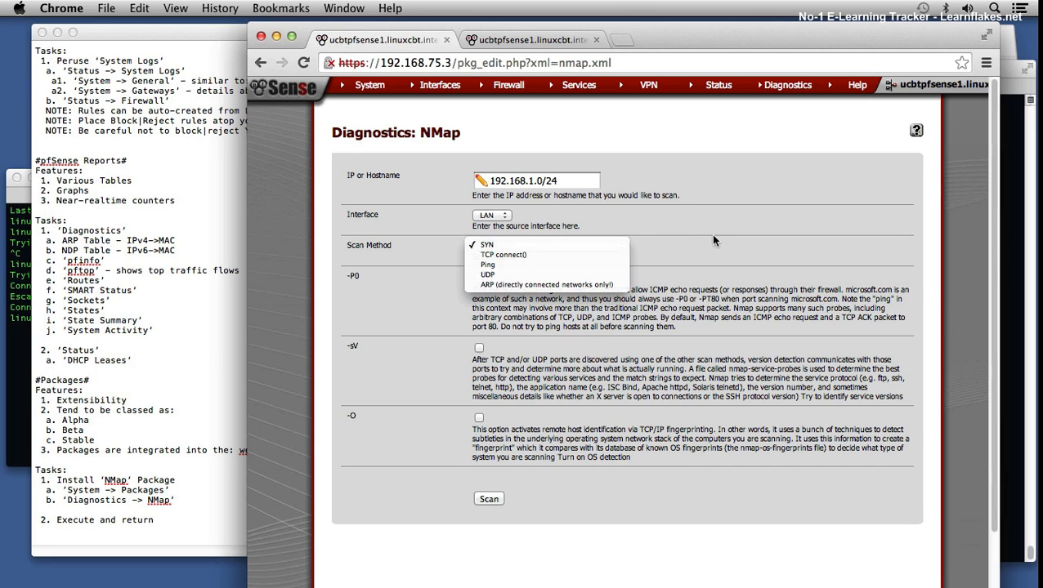
click(695, 268)
click(503, 219)
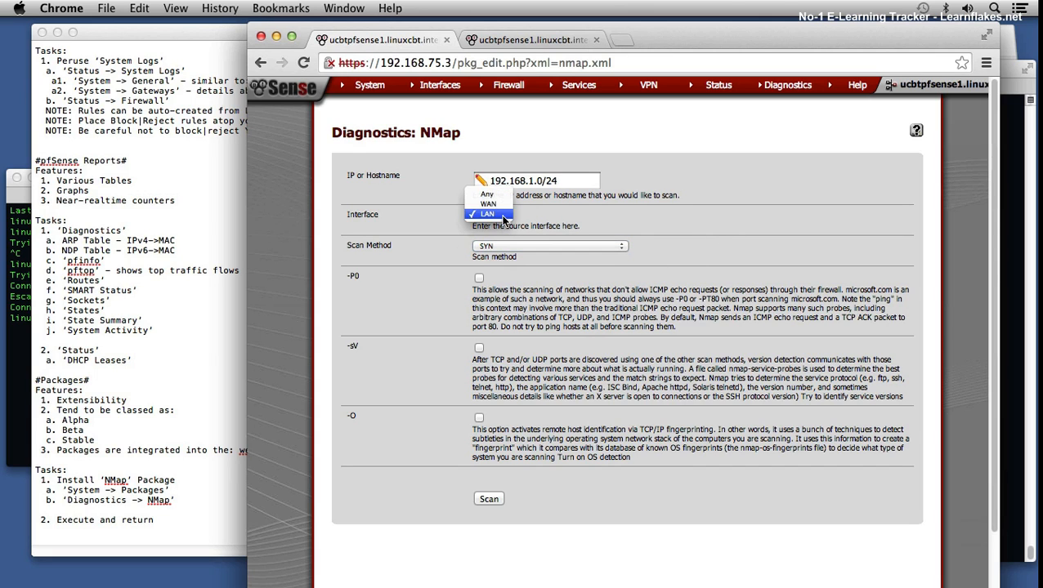
click(621, 222)
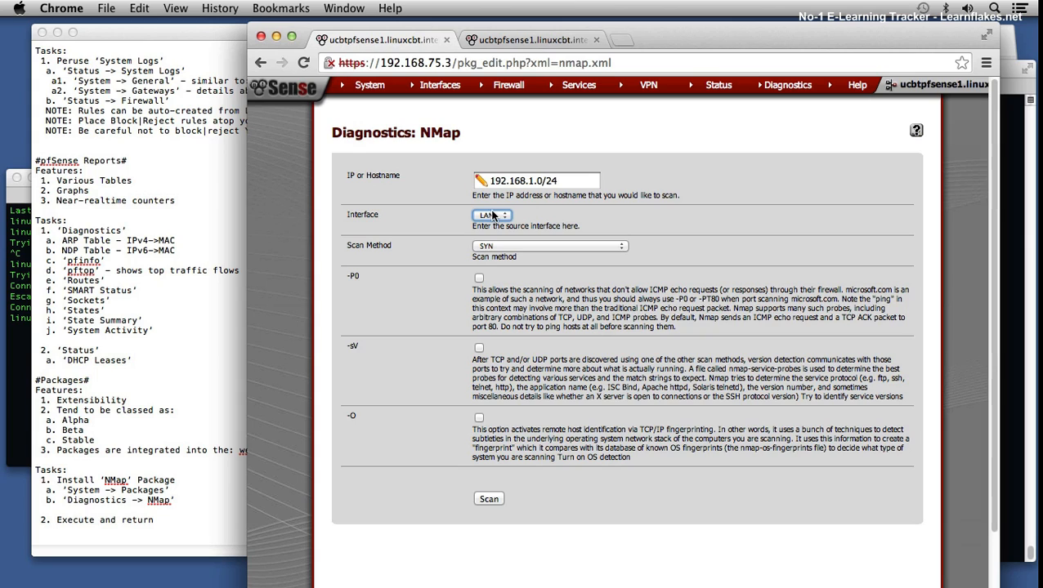
click(515, 246)
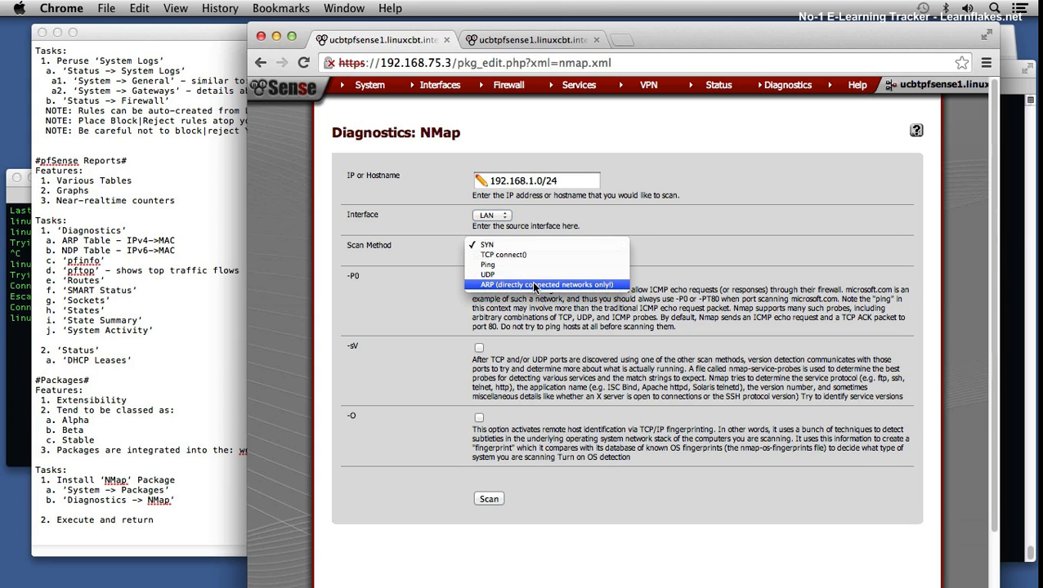
click(682, 259)
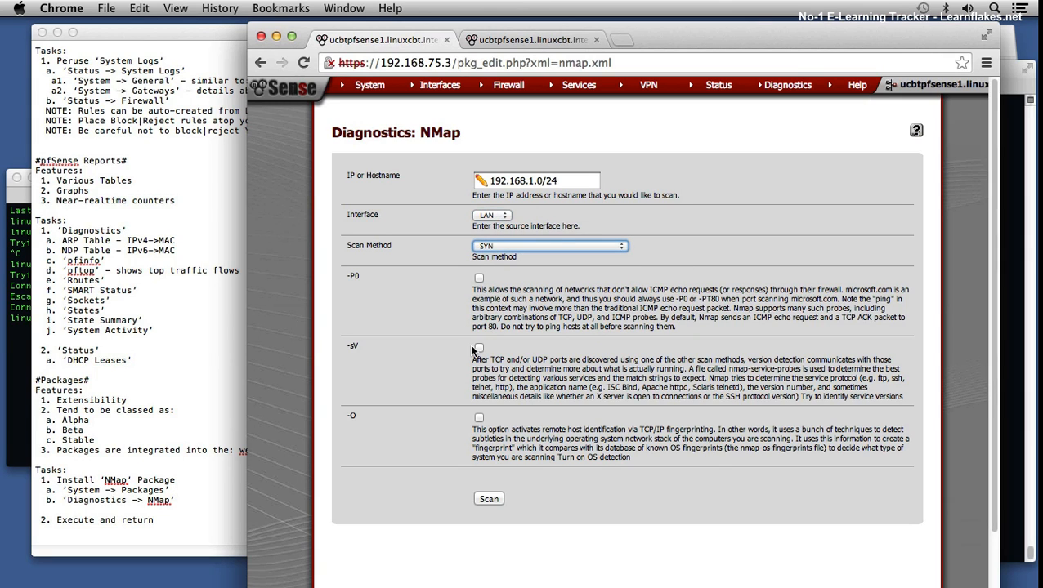
- Enable OS detection (-O) and service version detection (-sV), and start the NMap scan
click(479, 418)
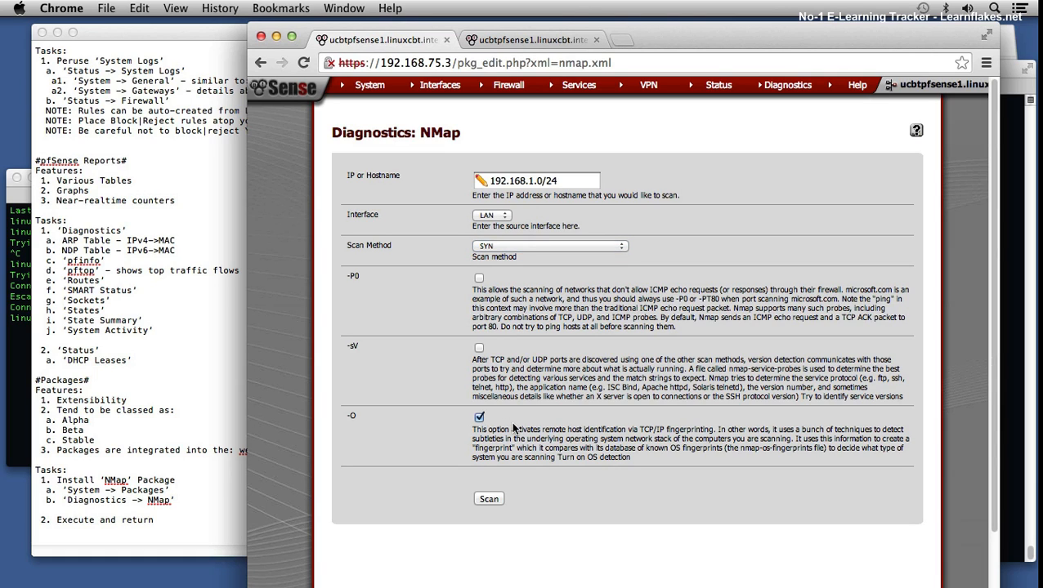
click(479, 349)
click(490, 498)
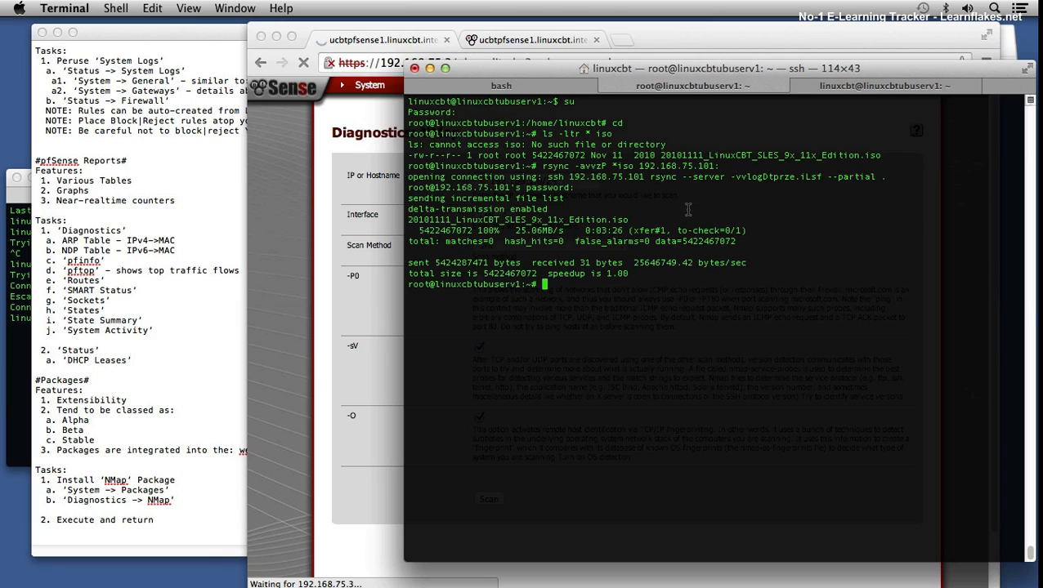
- Write the equivalent command "nmap -v -sV -O 192.168.1.0/24" in Terminal without running it, and return to the NMap page in Chrome
text(nmap -v -sV -O)
text(192.168.10/)
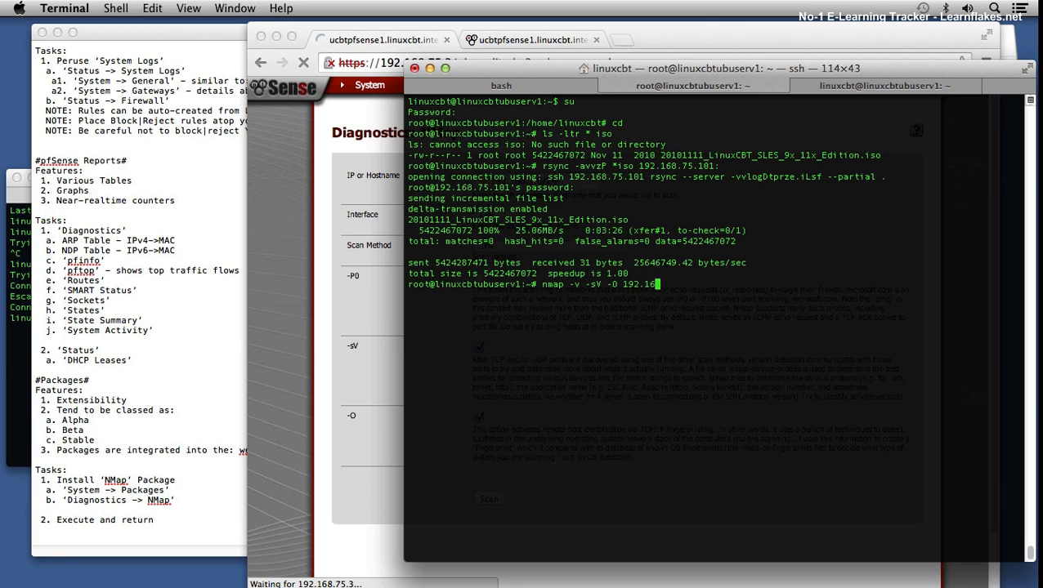
key(BackSpace)
key(BackSpace)
text(.0/24)
click(381, 360)
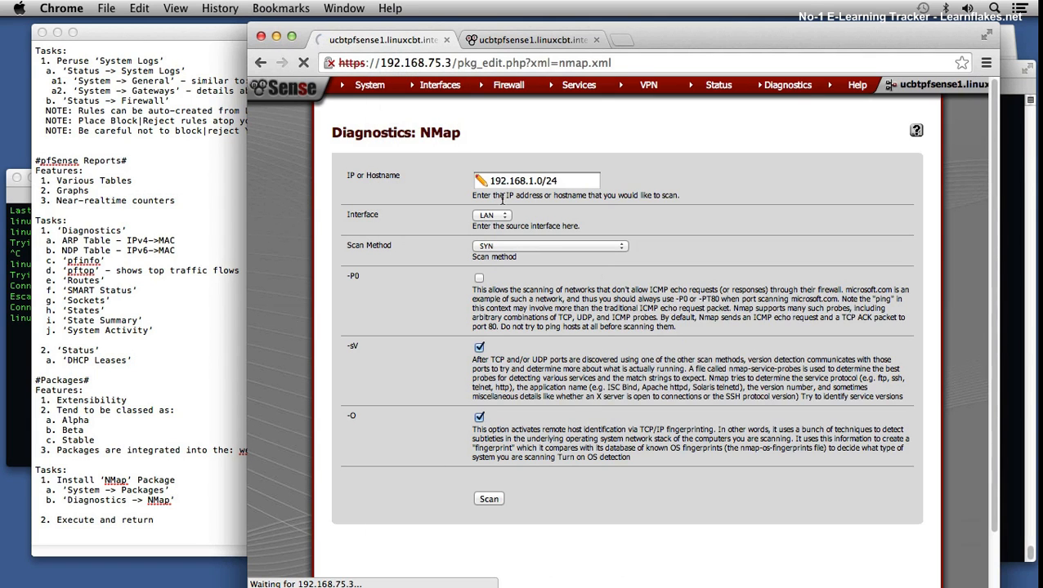
scroll(673, 328, down, 2)
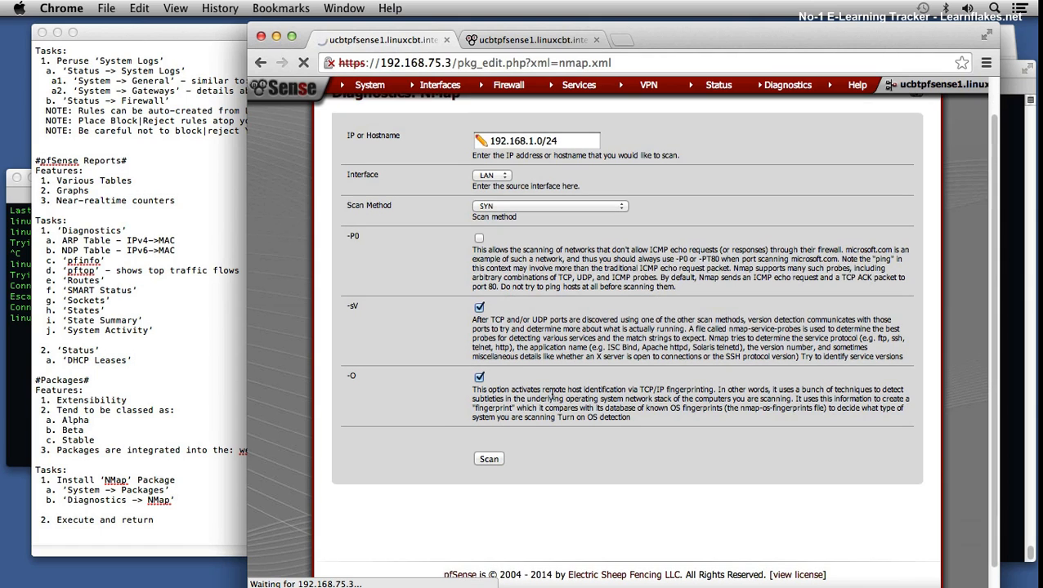
- In the TextEdit notes, add the sub-item "a. Indicate basic options and scan" under the task "2. Execute and return"
click(173, 520)
key(Return)
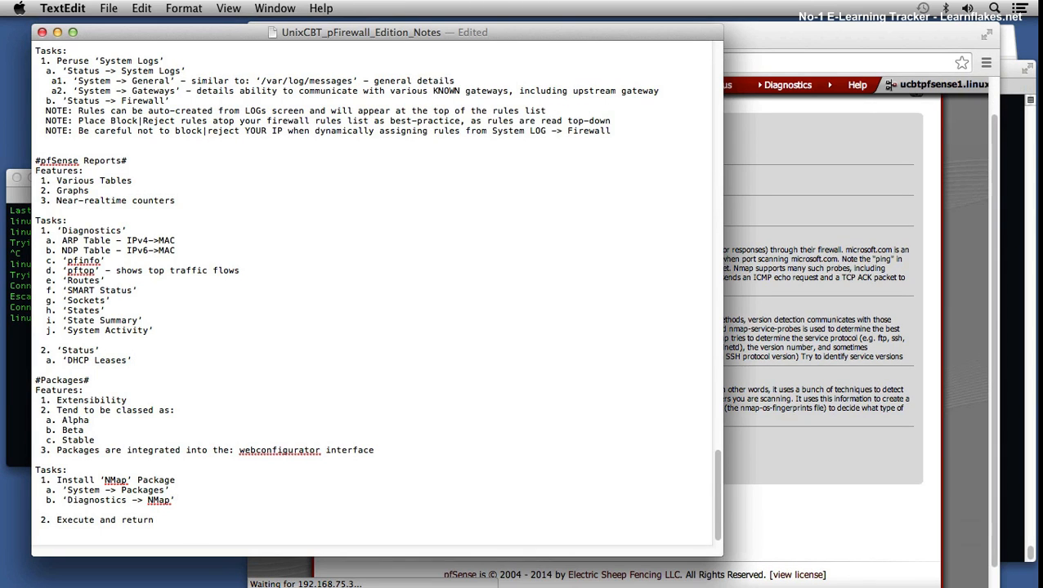
text(a. Indicate basic options and sca)
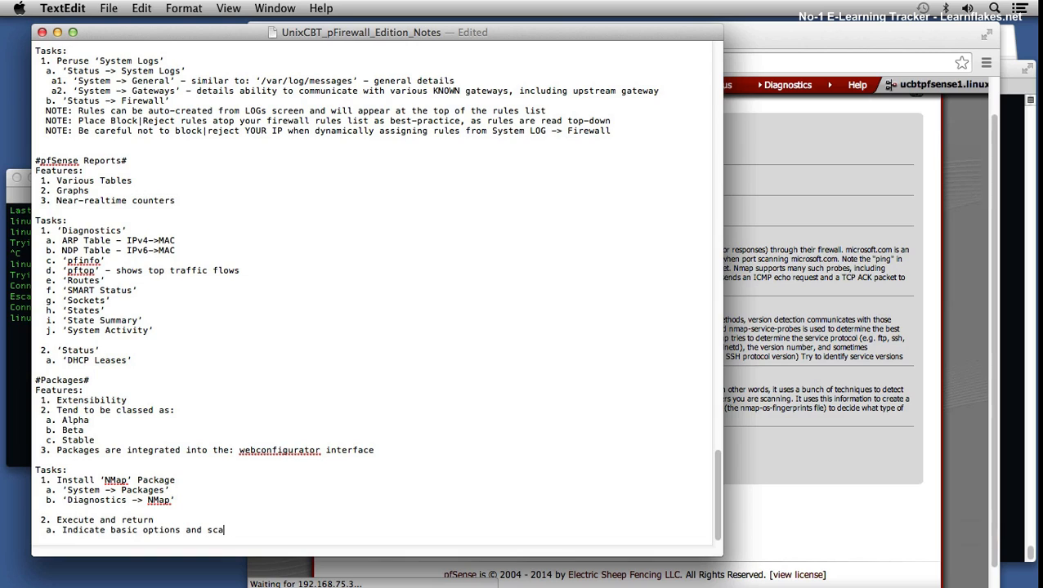
- Add "NOTE: It is NOT necessary to know ALL the various NMap options. Simply destination and a few options." below the sub-item and save the file
text(n NOTE: It is not)
key(BackSpace)
key(BackSpace)
key(BackSpace)
text(NOT necessary to)
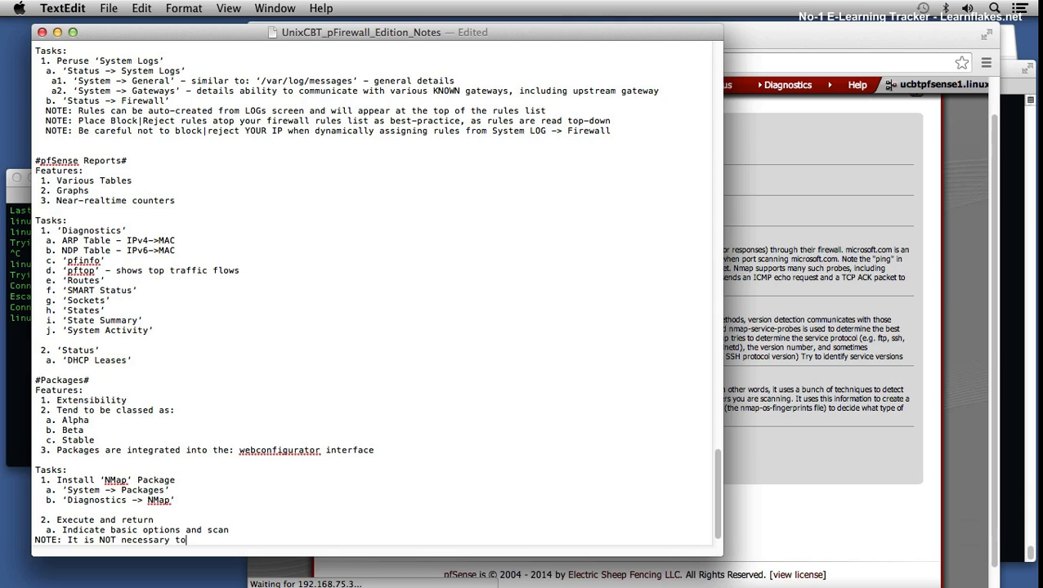
text( know ALL the various NMap options. Simply)
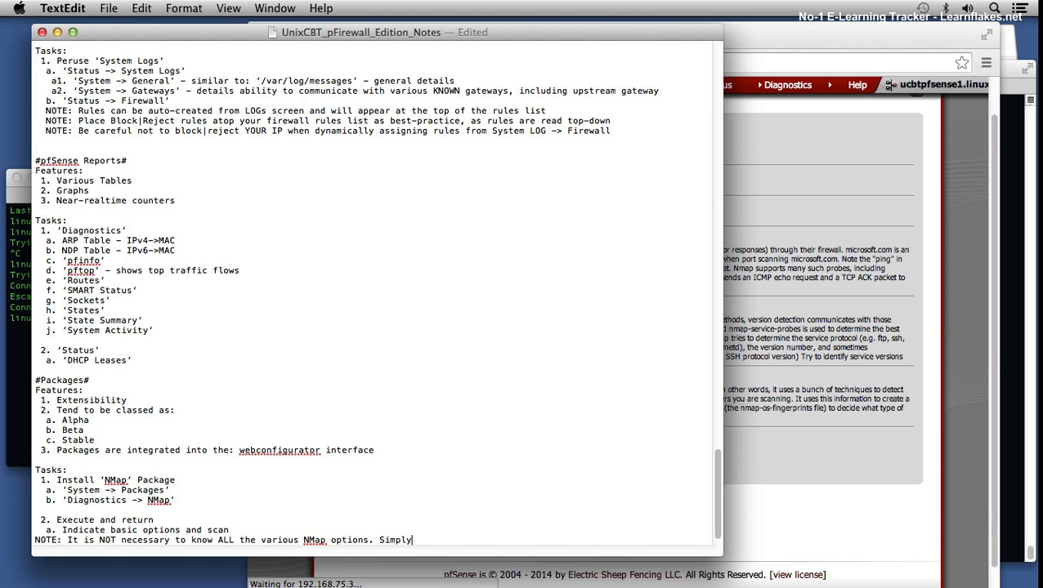
text( destination and a few)
text( options)
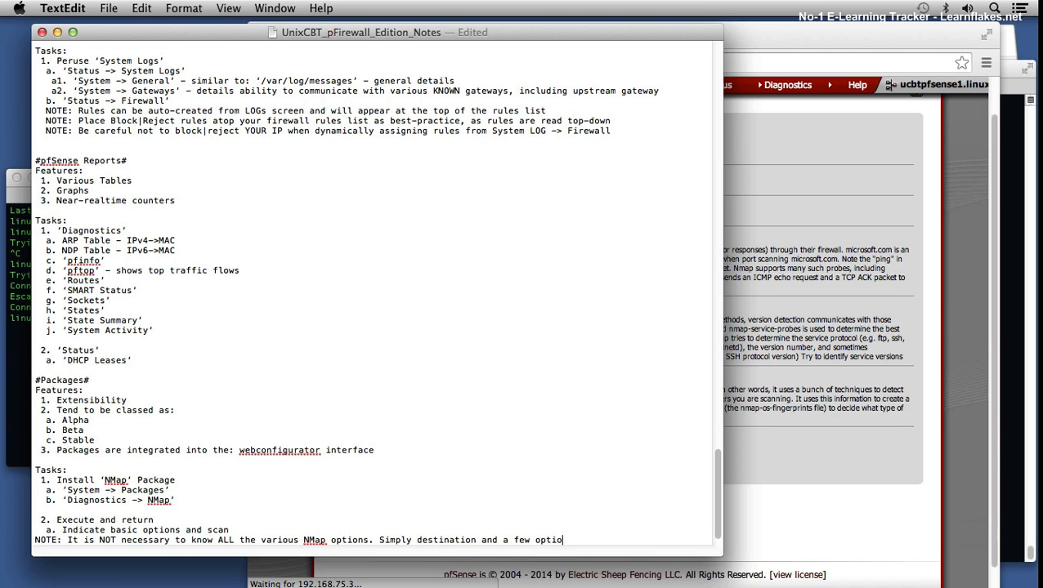
text(.)
key(Return)
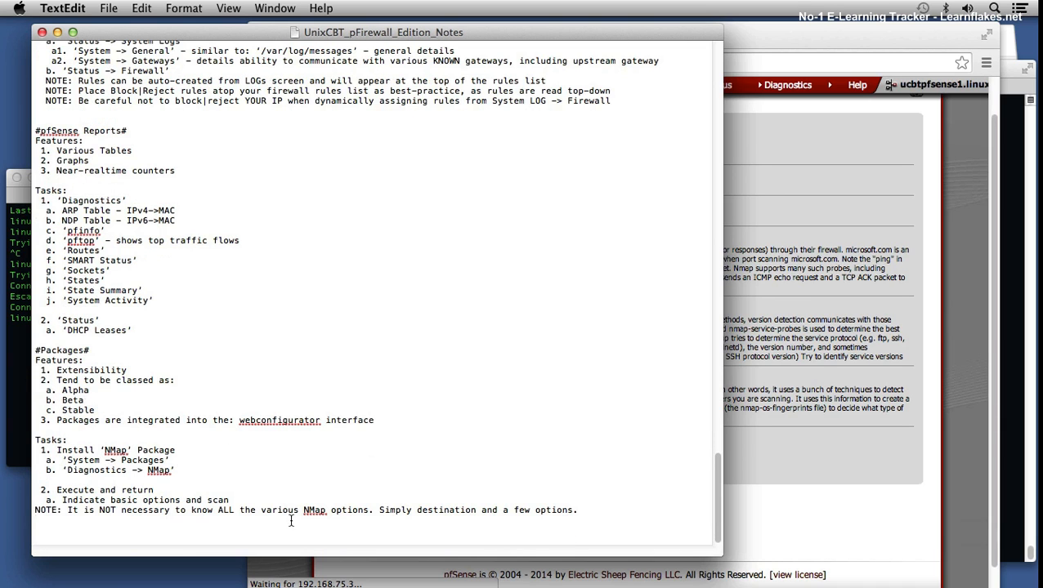
- Switch to Chrome, view the firewall rules in a new browser tab, and return to the tab running the NMap scan
click(820, 364)
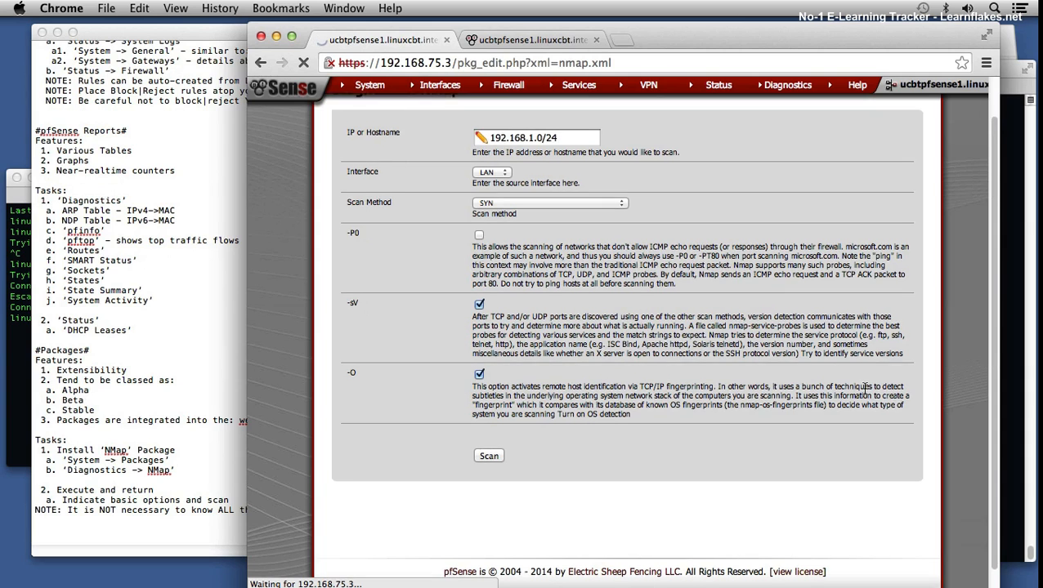
scroll(864, 387, down, 1)
scroll(864, 387, up, 3)
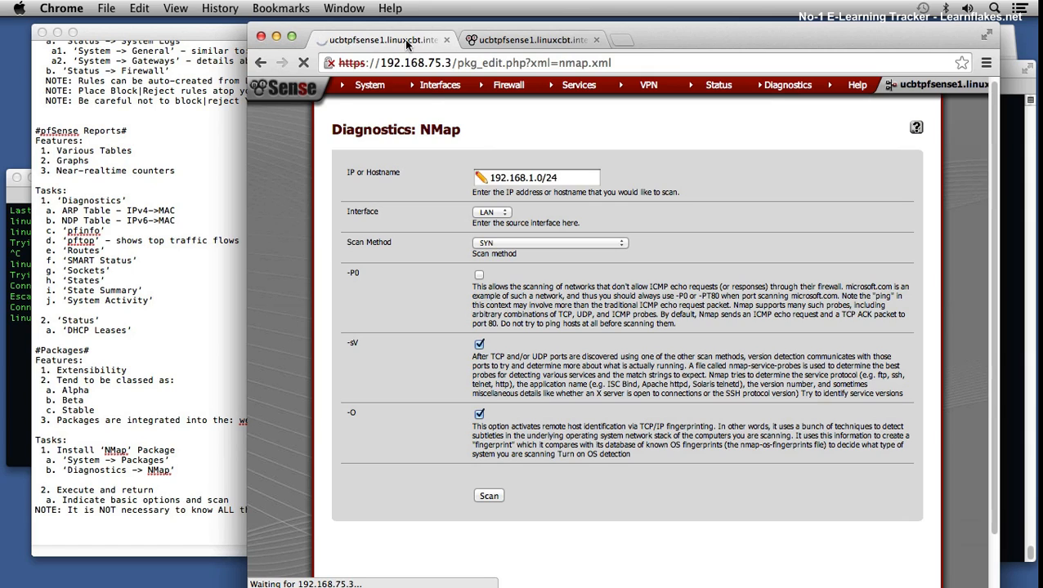
mouse_move(374, 88)
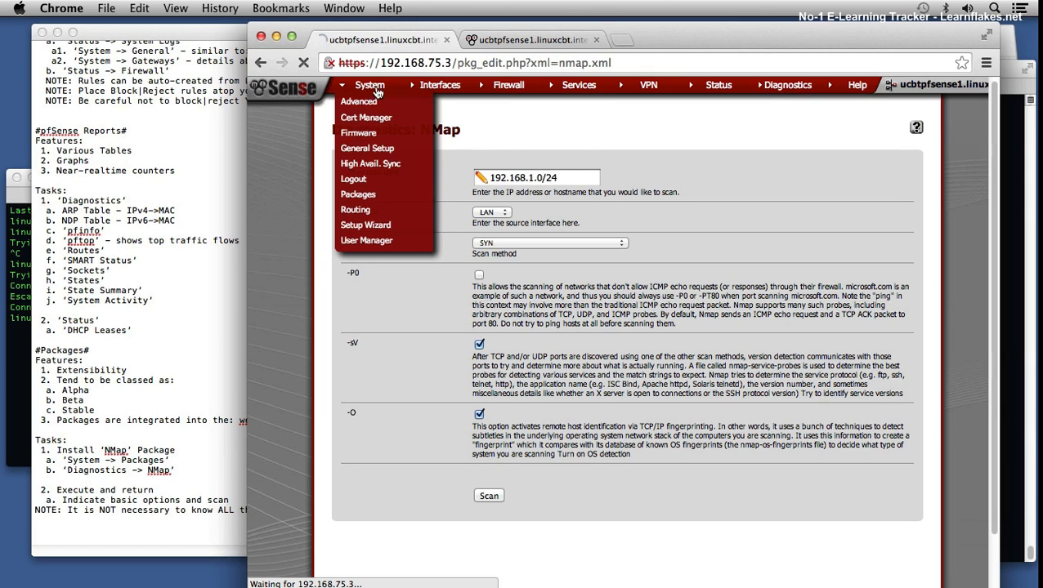
mouse_move(509, 89)
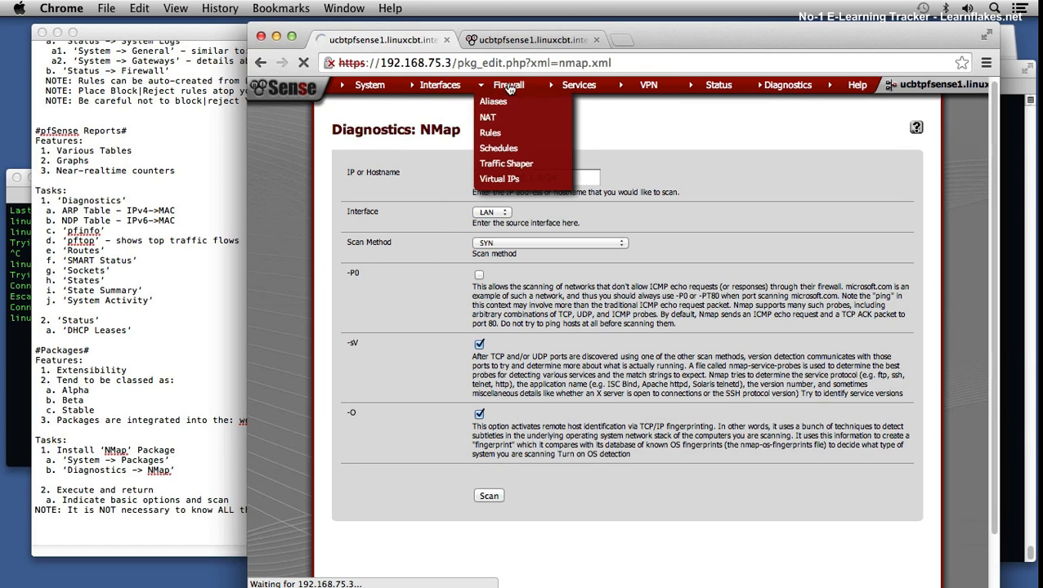
super+click(504, 135)
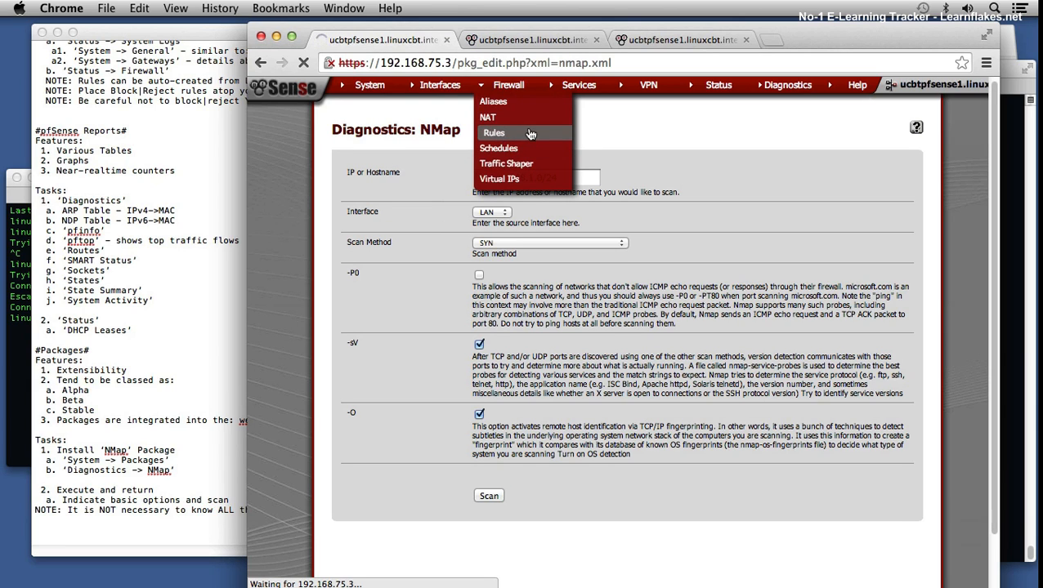
click(531, 41)
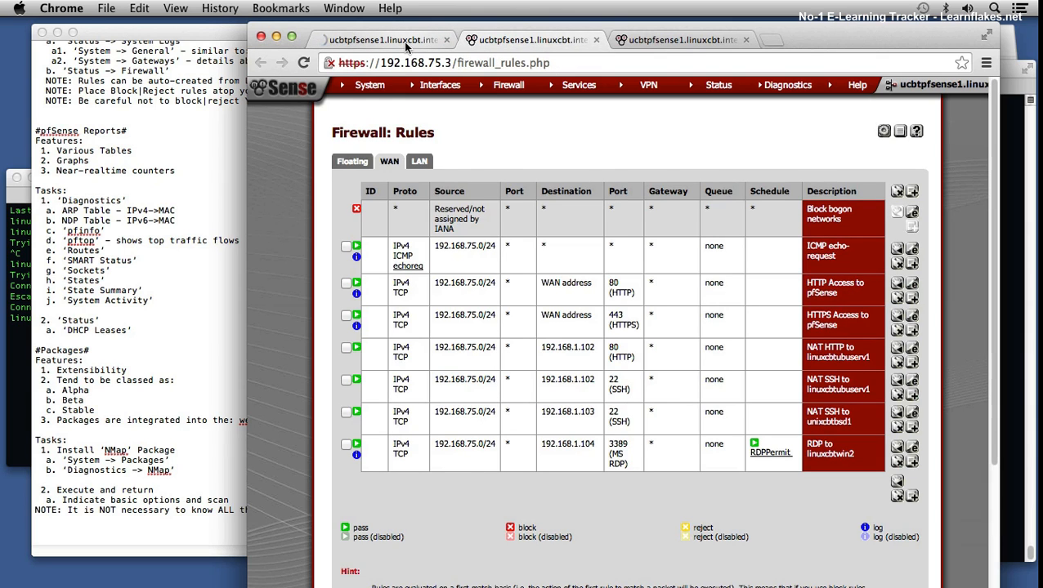
click(405, 45)
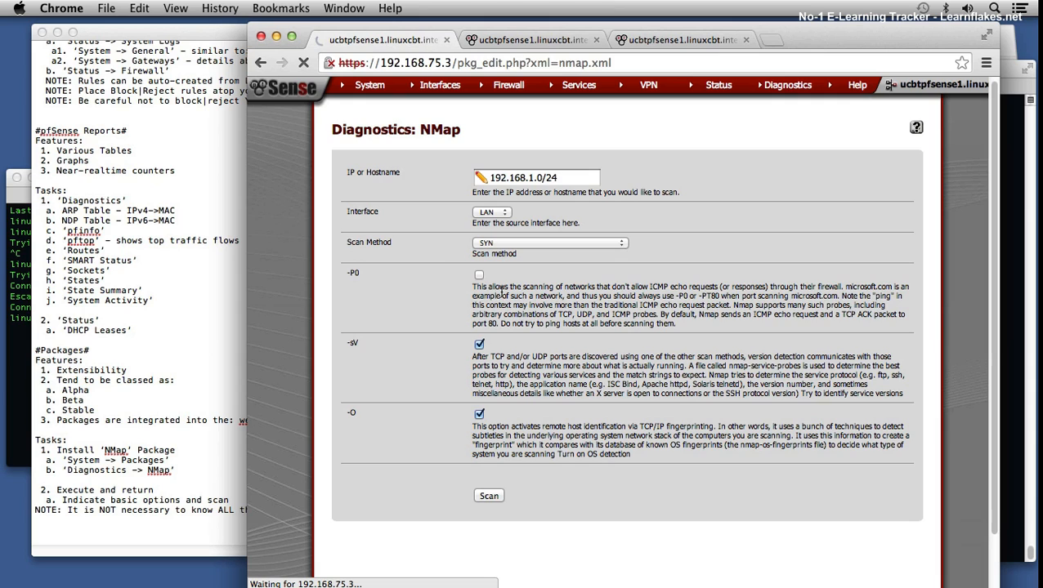
- In the TextEdit notes, add "NOTE: If php NMap script times out, you may need to update timers via CLI for webconfigurator"
click(131, 523)
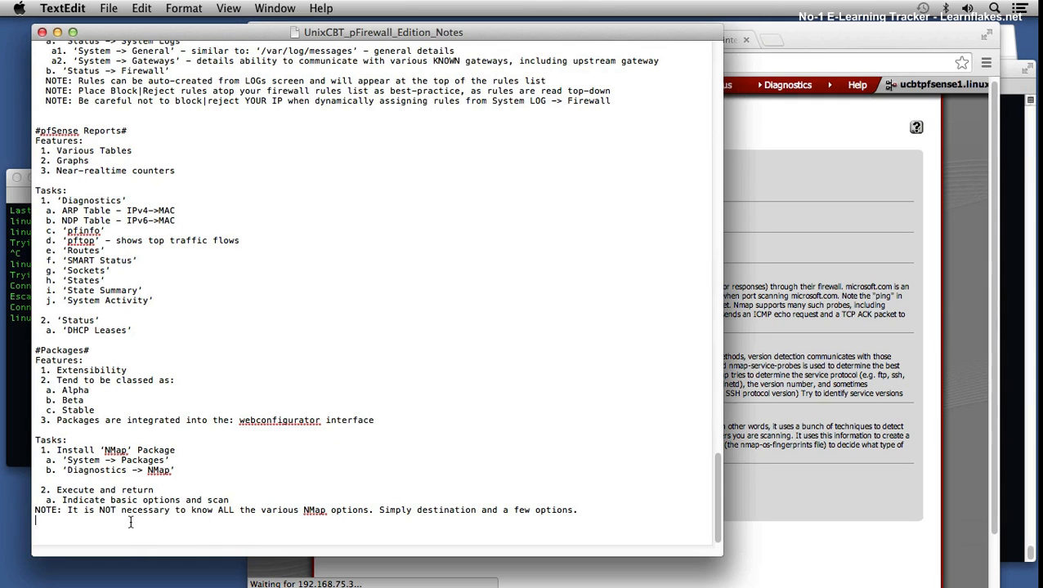
text(NOT)
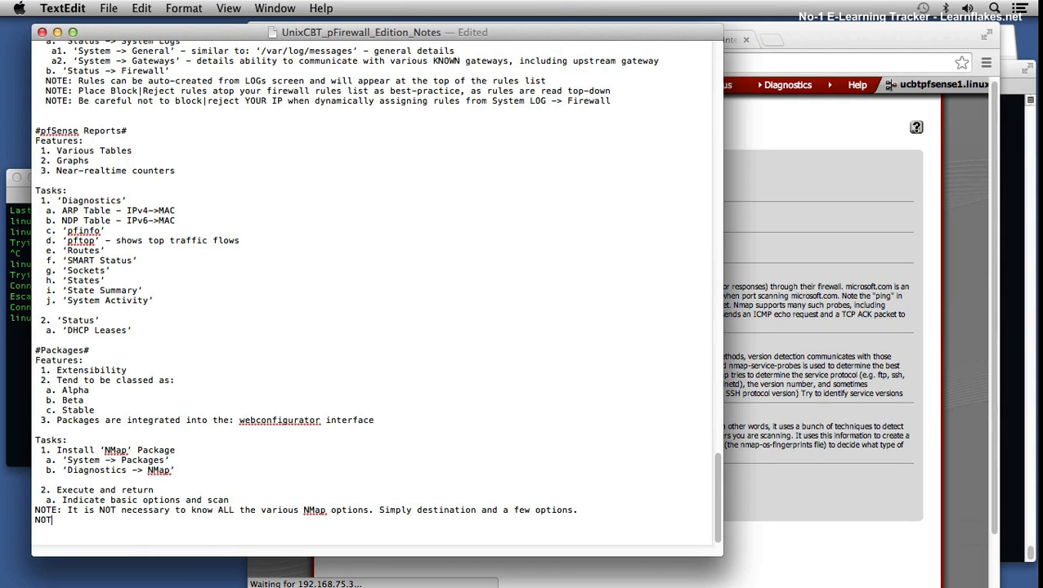
text(E: If php NMap script times )
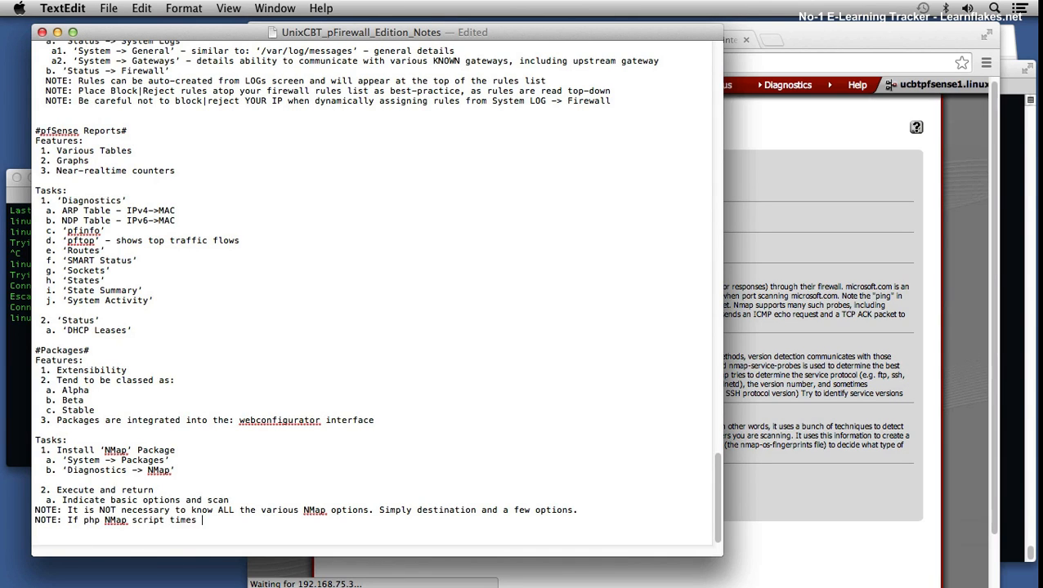
text(out, you may need to up)
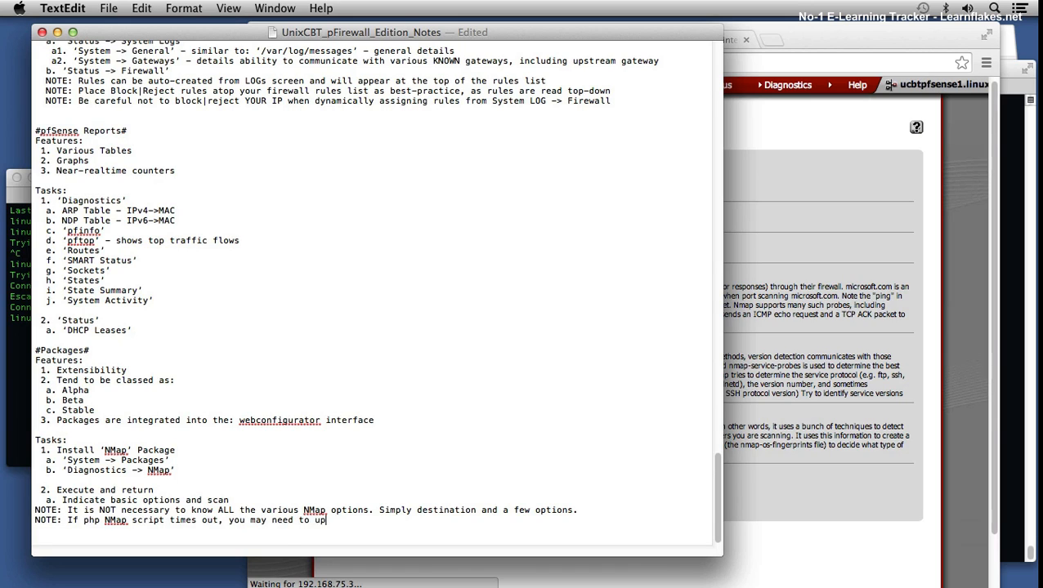
text(date timers via CLI for webconf)
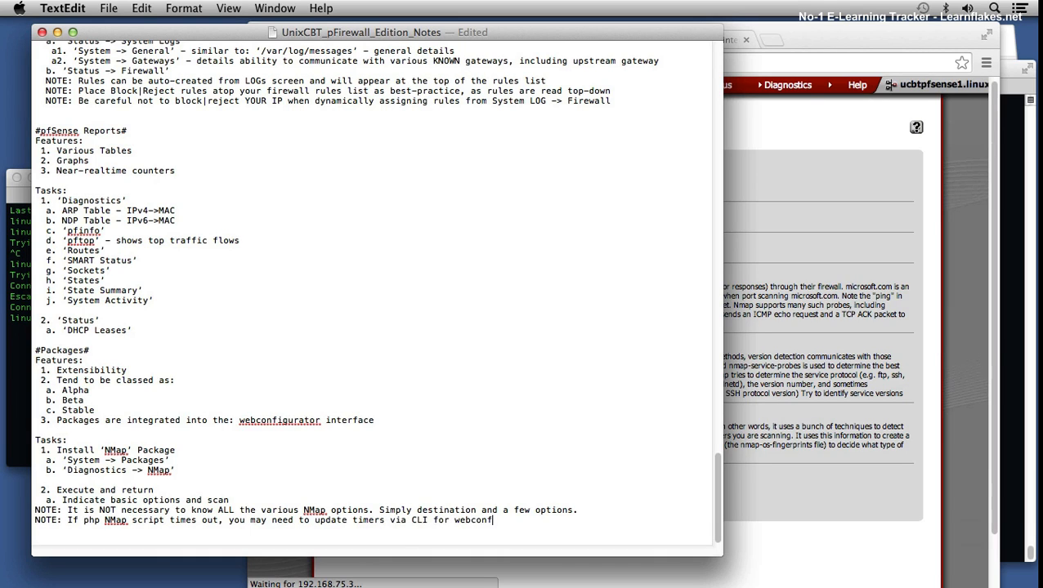
text(igurator)
key(Return)
- Switch to Chrome and open the NMap diagnostics page in the second browser tab, replacing the firewall rules
click(778, 346)
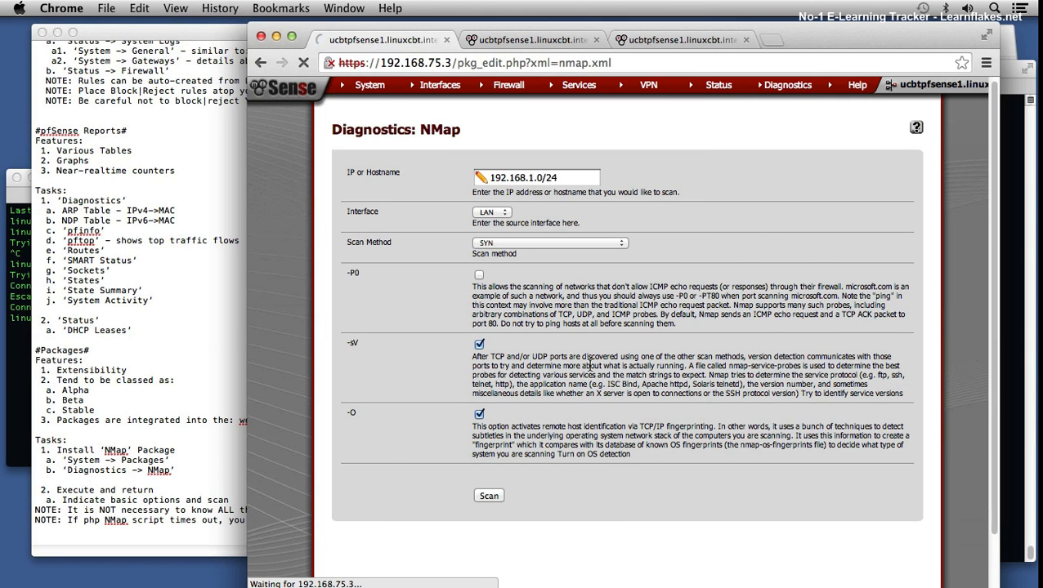
scroll(596, 387, down, 2)
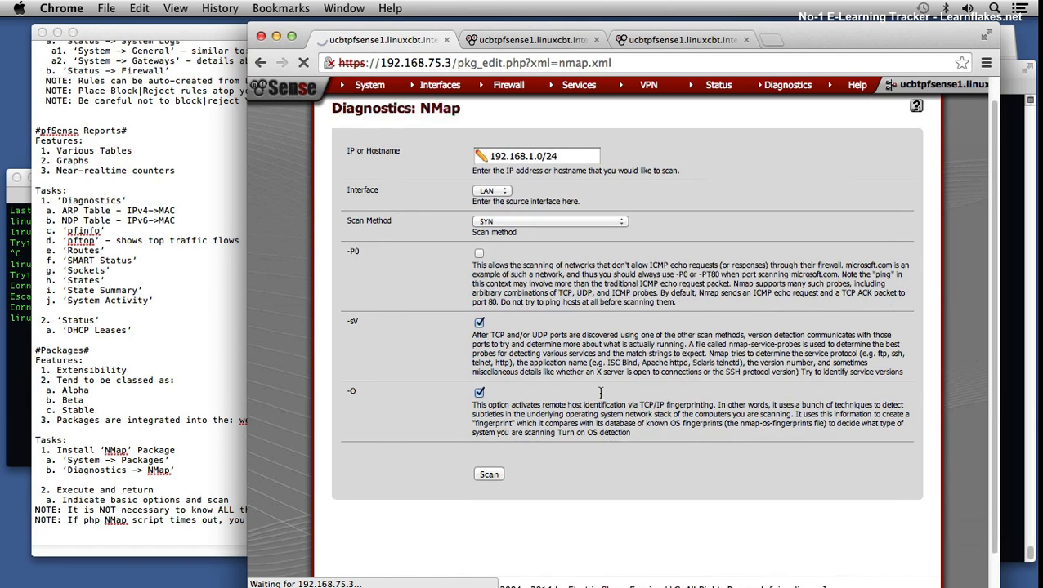
scroll(594, 374, up, 1)
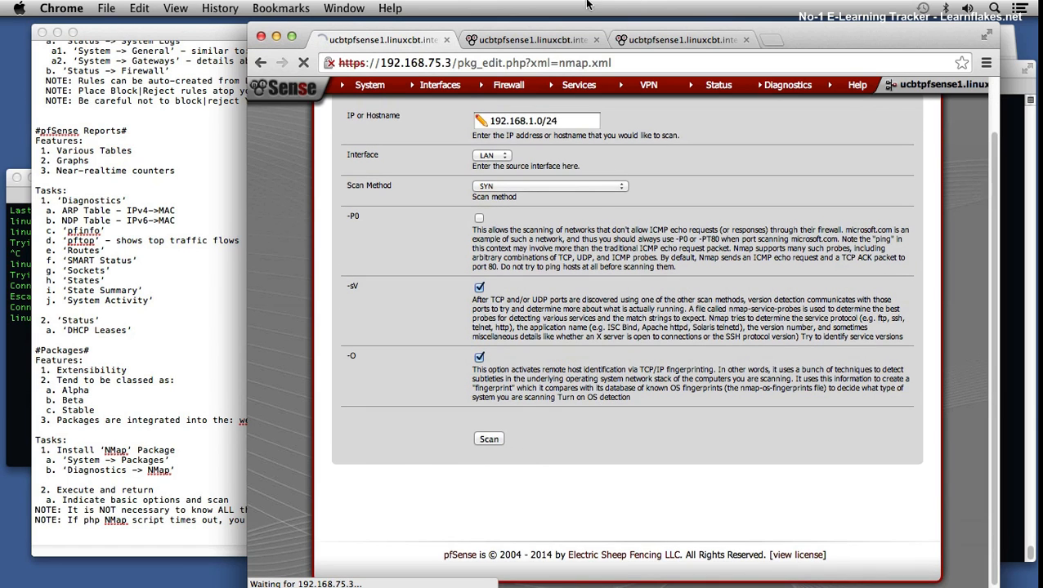
click(560, 38)
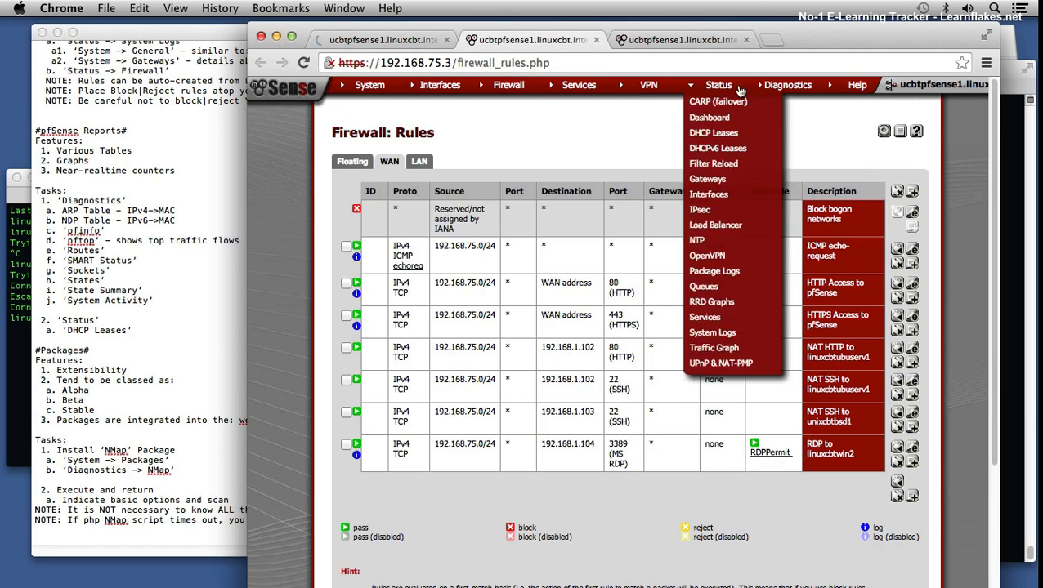
mouse_move(769, 87)
click(769, 256)
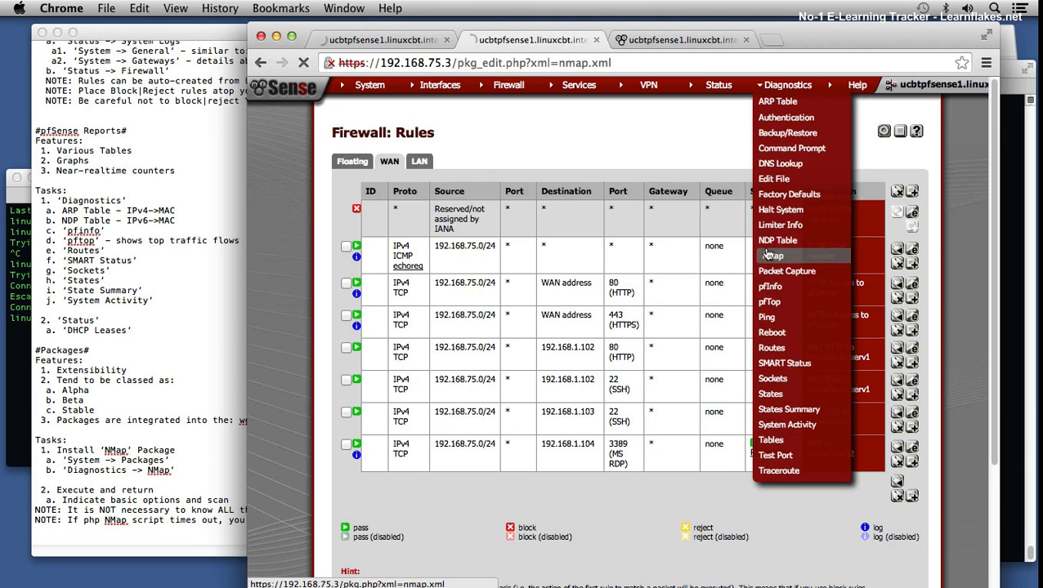
- Start an NMap SYN scan of 192.168.1.102-104 on the LAN interface with the -sV and -O options enabled
click(518, 175)
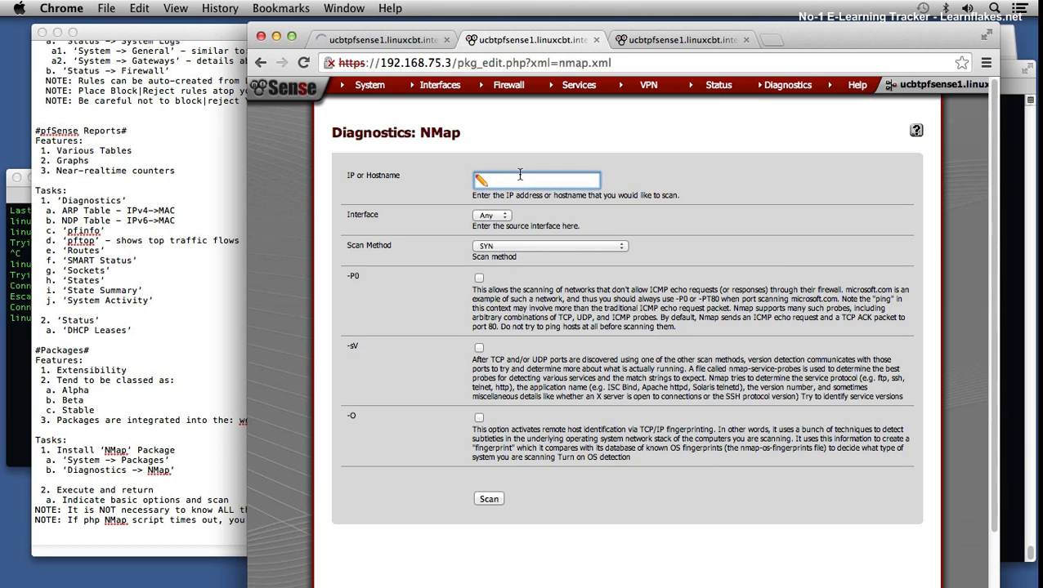
text(192.168.1.102-104)
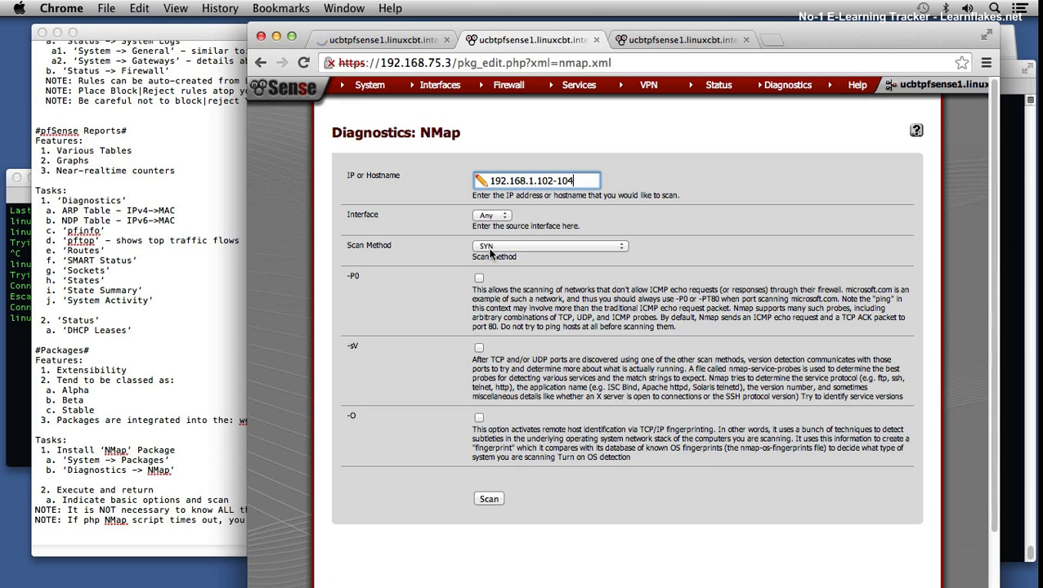
click(492, 217)
click(491, 234)
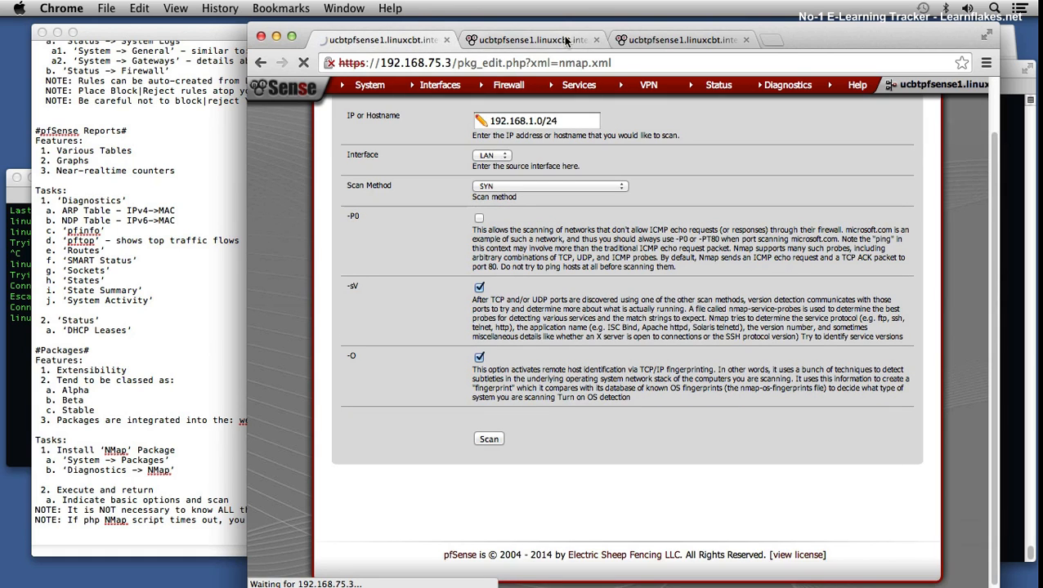
click(564, 41)
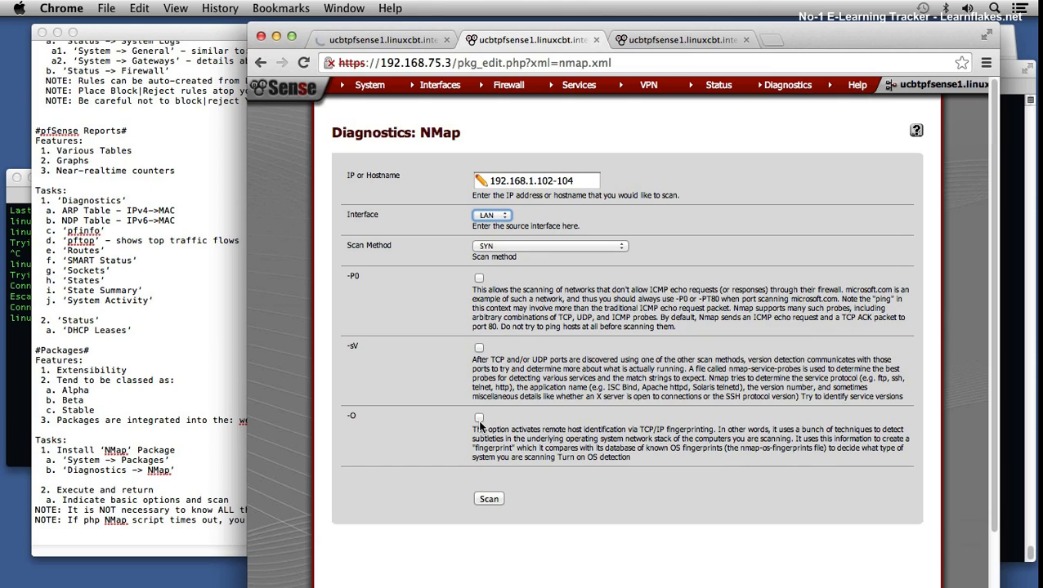
click(479, 348)
click(487, 499)
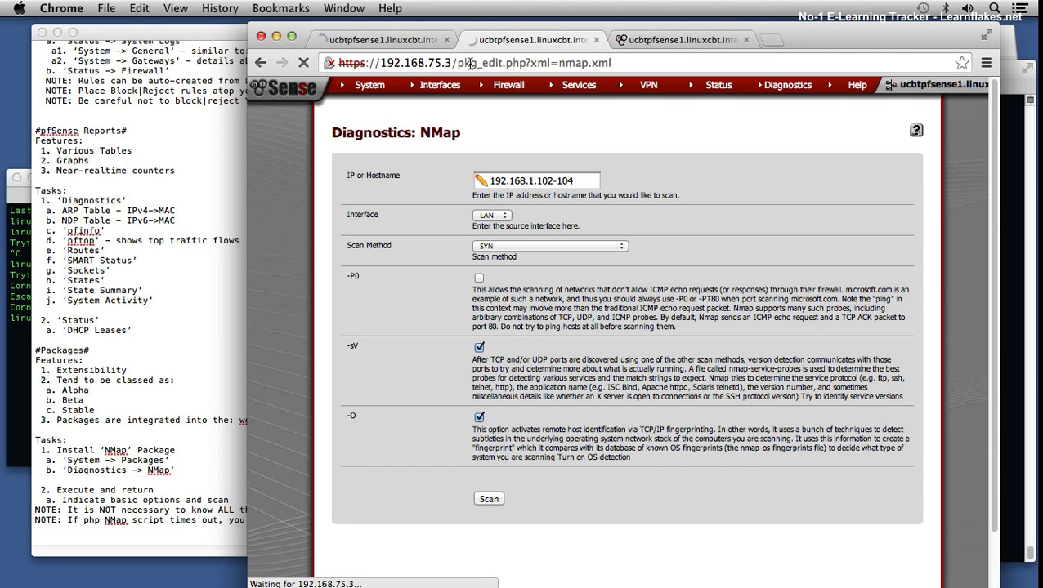
- Reload the firewall rules in the third browser tab and check the progress of both NMap scans
click(416, 44)
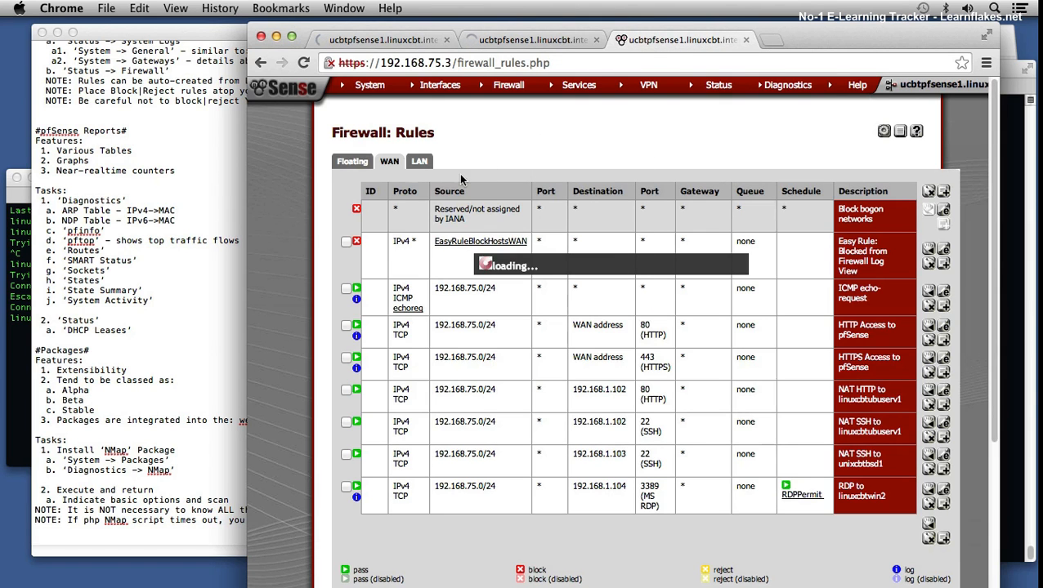
mouse_move(441, 92)
mouse_move(495, 90)
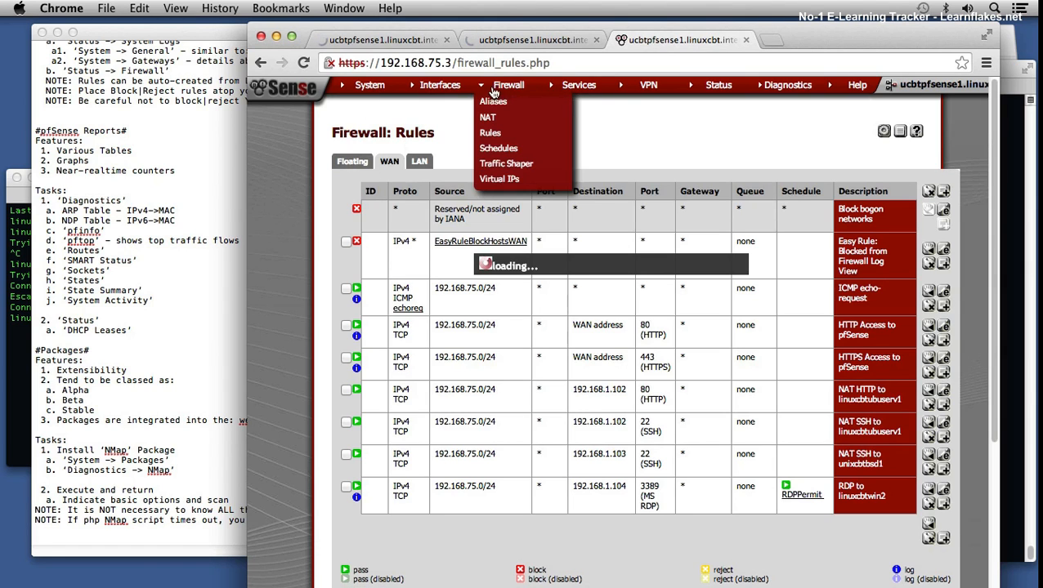
click(495, 132)
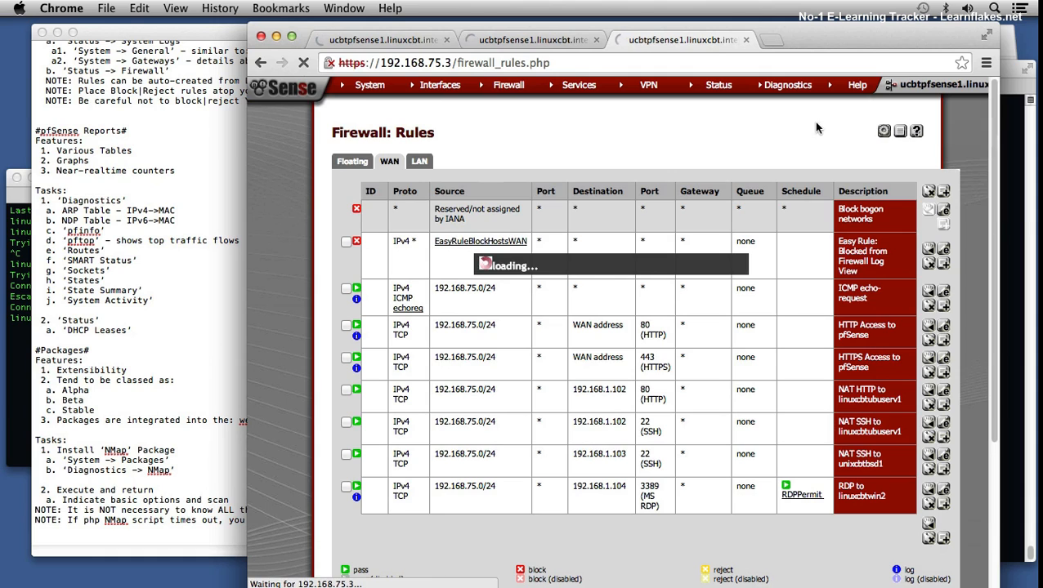
mouse_move(791, 94)
mouse_move(716, 93)
click(569, 43)
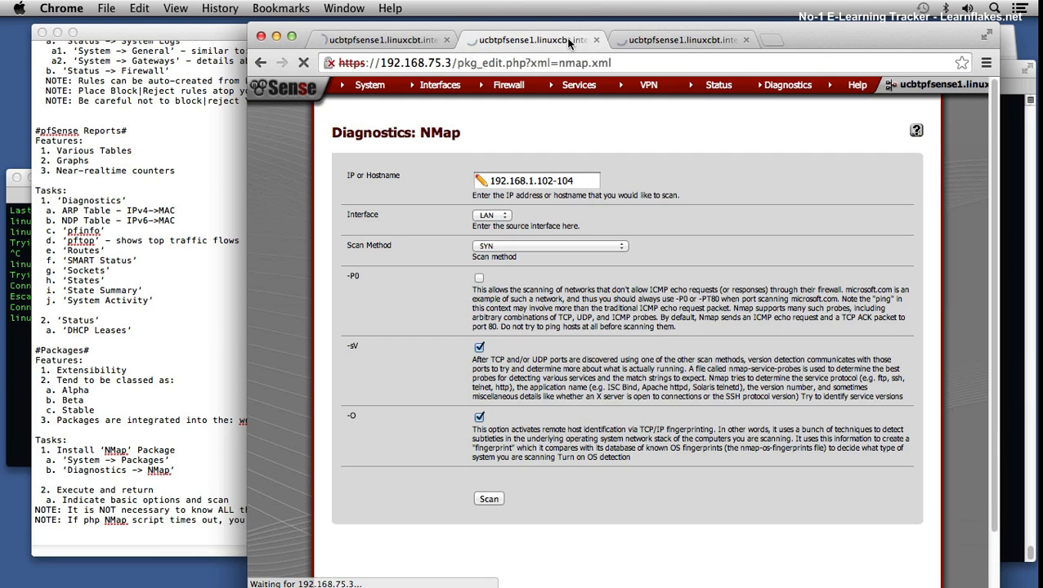
click(408, 39)
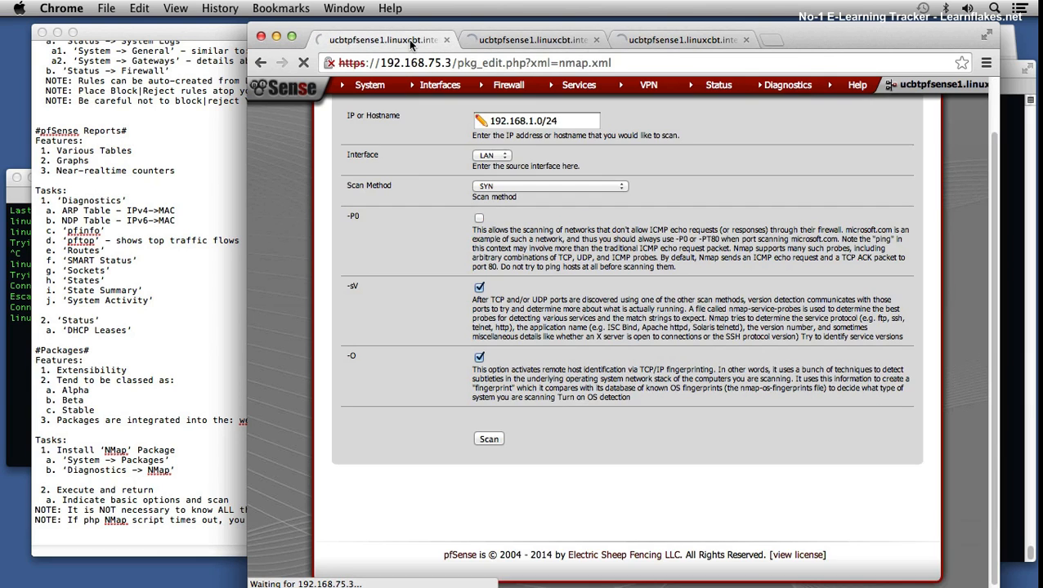
click(670, 40)
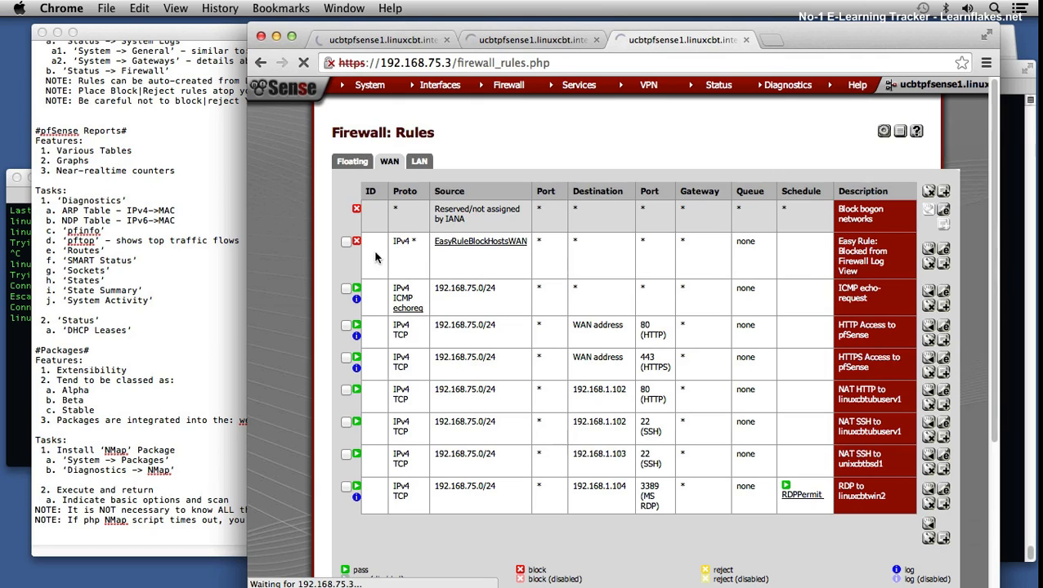
- Open the pfSense status dashboard in the third browser tab and look over the system information
mouse_move(369, 91)
mouse_move(787, 85)
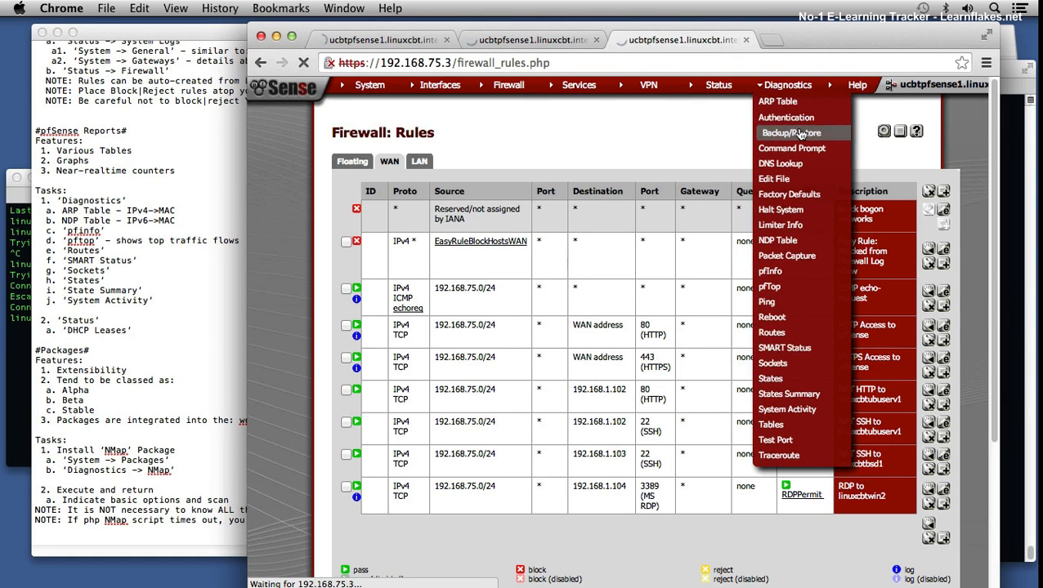
click(718, 121)
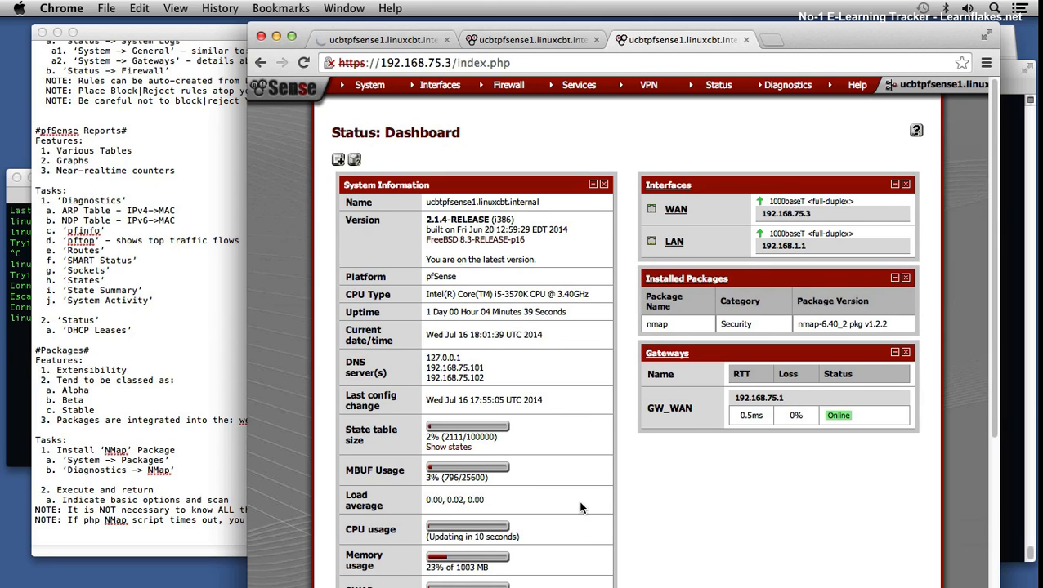
scroll(581, 508, down, 1)
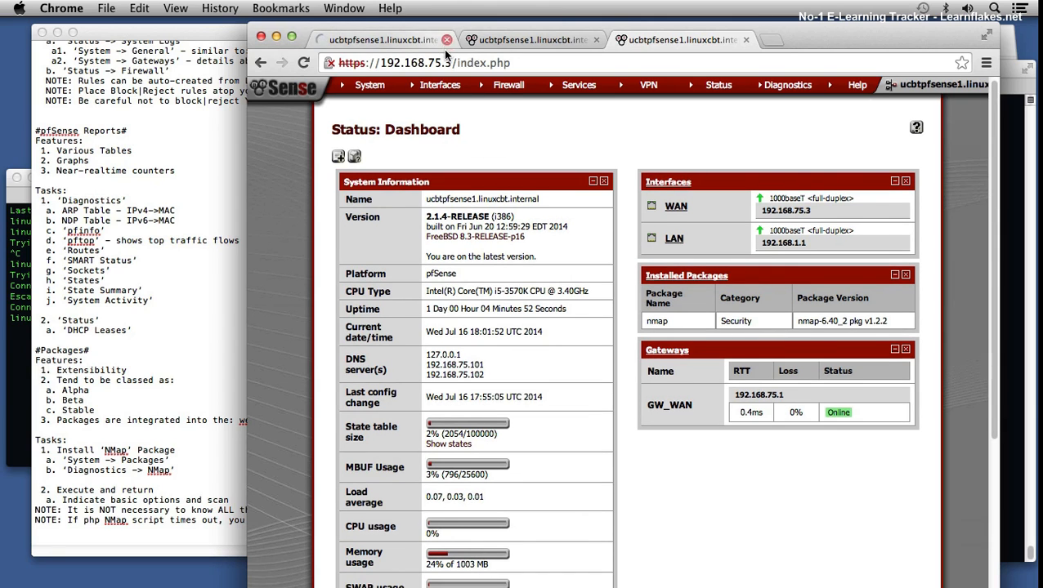
- Examine the NMap results for 192.168.1.102-104, highlighting the open ports and services, and check on the 192.168.1.0/24 scan
click(509, 40)
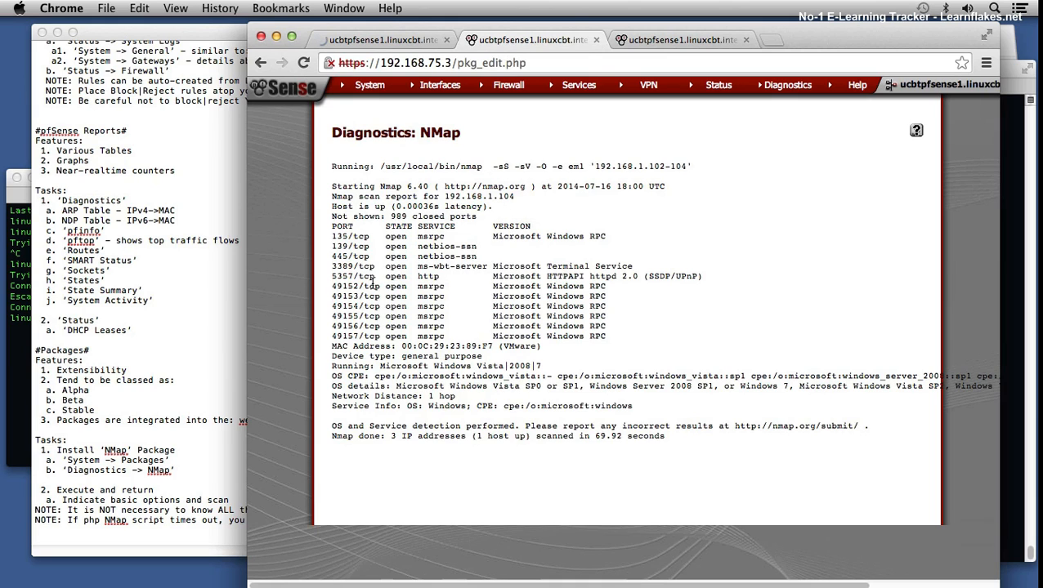
double_click(364, 267)
drag(413, 237, 447, 378)
click(481, 331)
click(647, 40)
click(393, 39)
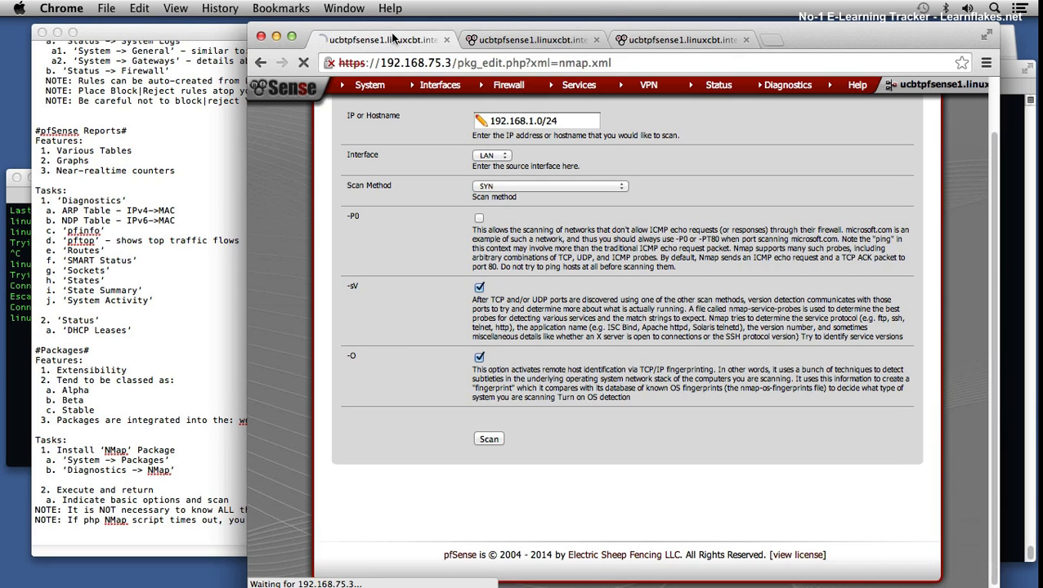
click(532, 41)
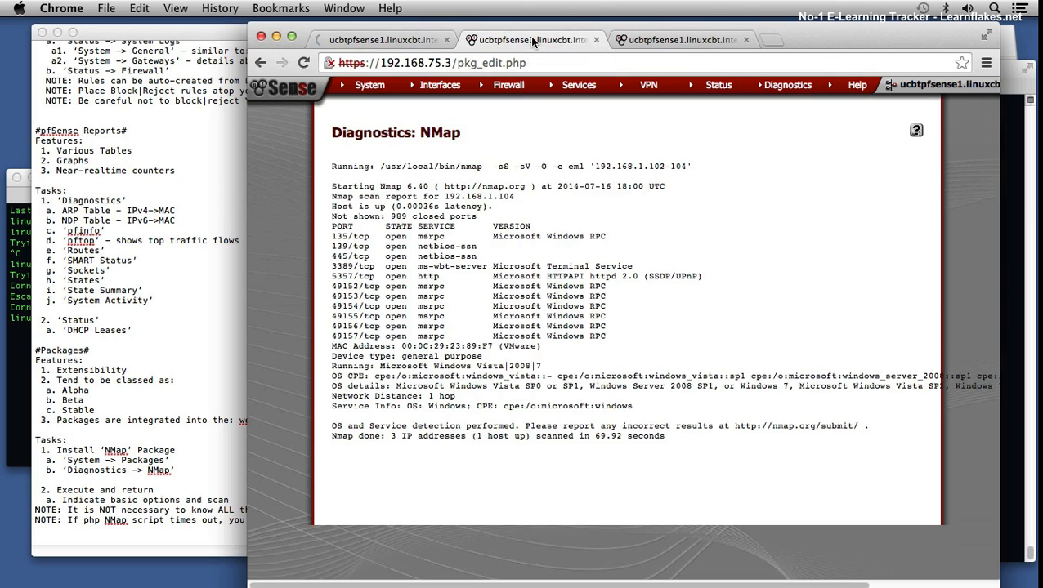
- From the dashboard in the third browser tab, open the RRD Graphs status page
click(659, 40)
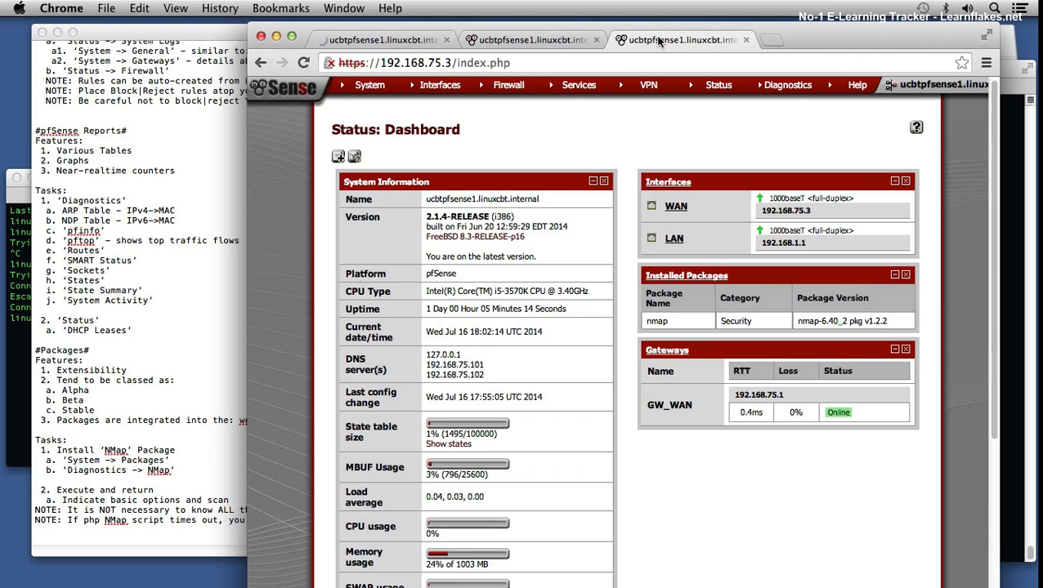
mouse_move(789, 88)
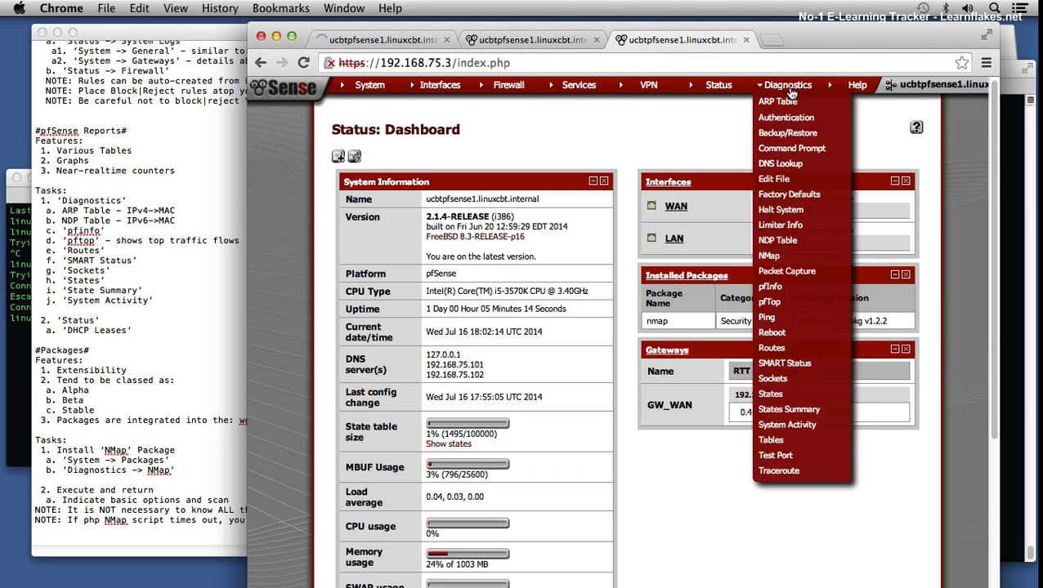
mouse_move(730, 92)
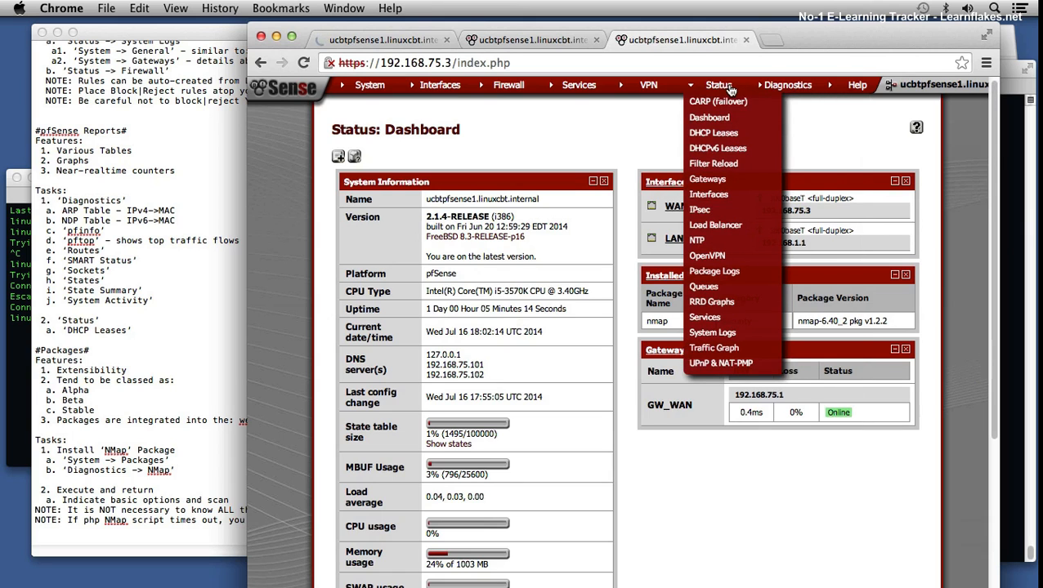
click(716, 303)
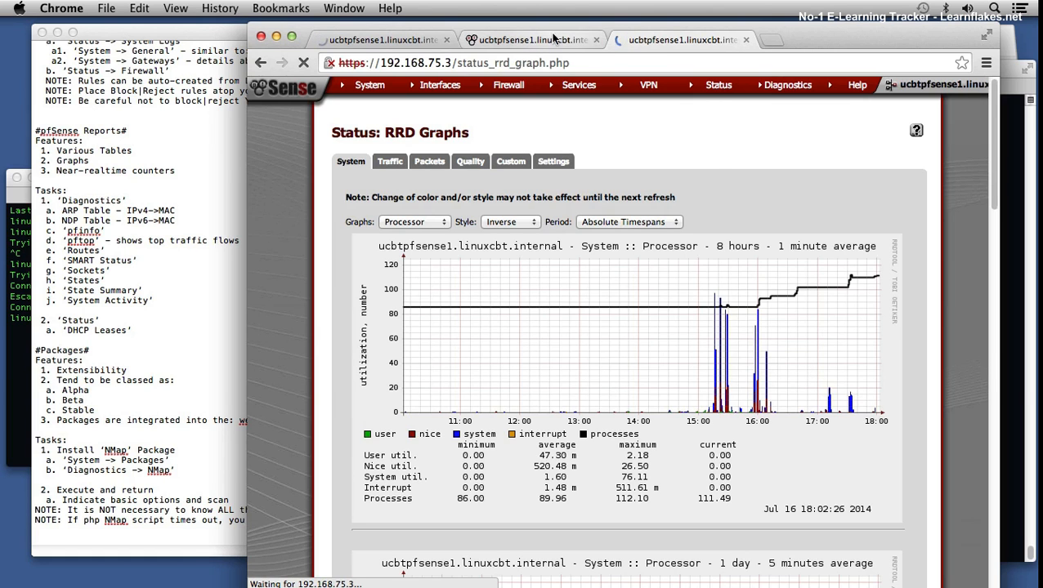
- Abandon the 192.168.1.0/24 scan by going back to the installed packages page, and return to the tab with the 192.168.1.102-104 results
click(404, 38)
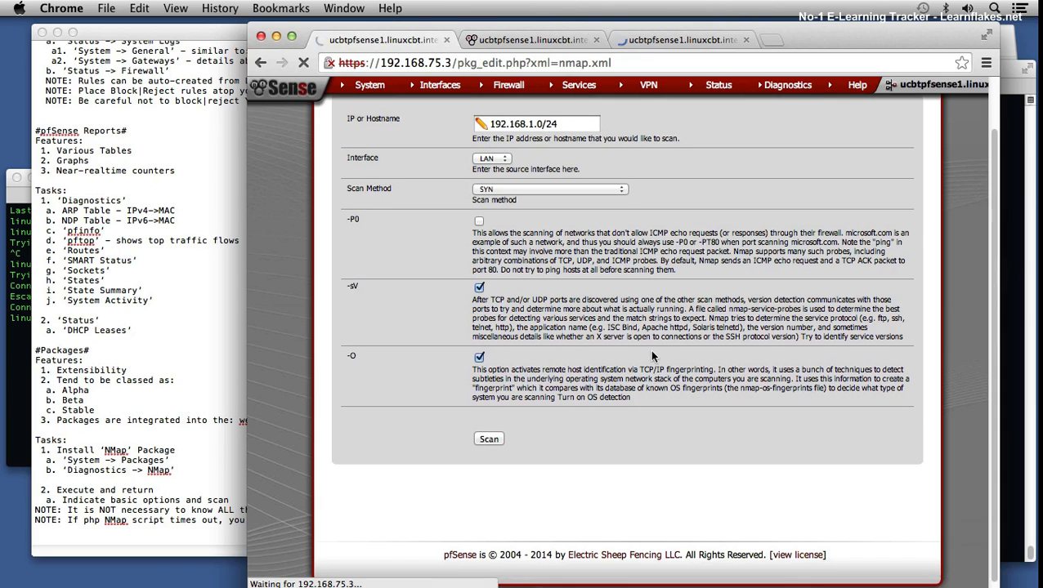
click(259, 65)
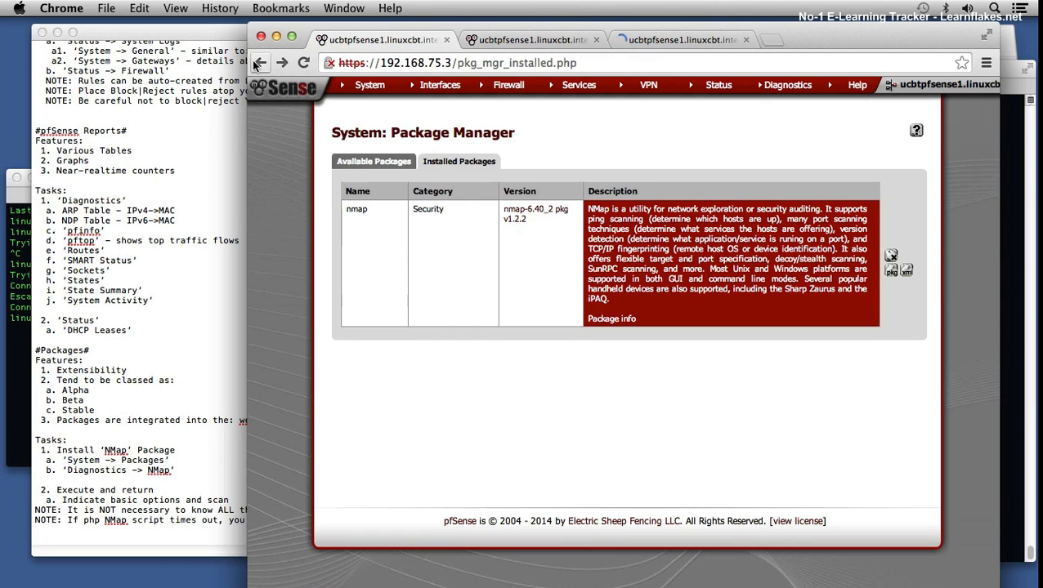
click(652, 34)
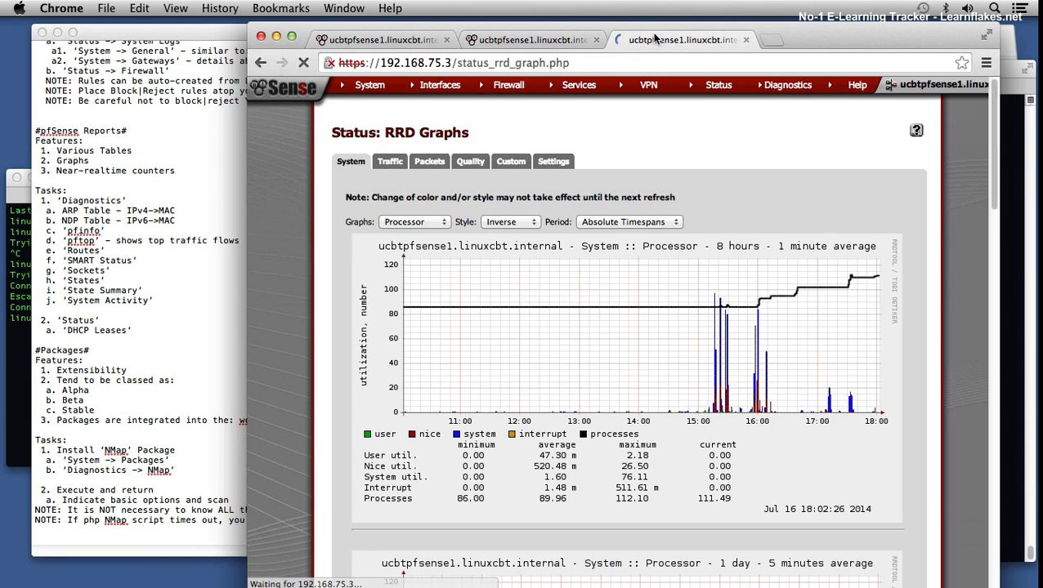
click(480, 43)
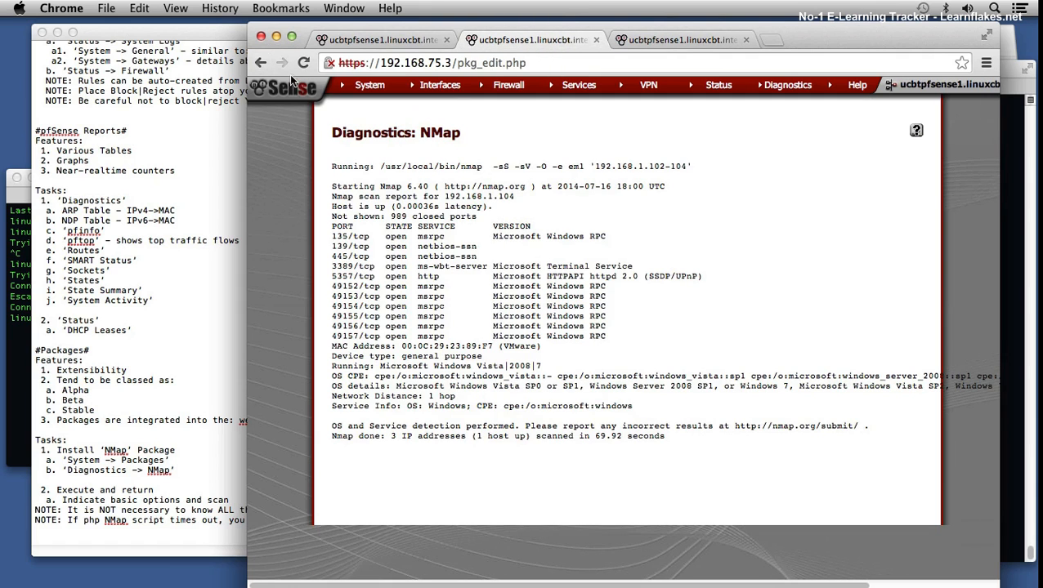
- Return to the NMap form and run a SYN scan of 192.168.1.102 on the LAN interface with -sV and -O enabled
click(261, 63)
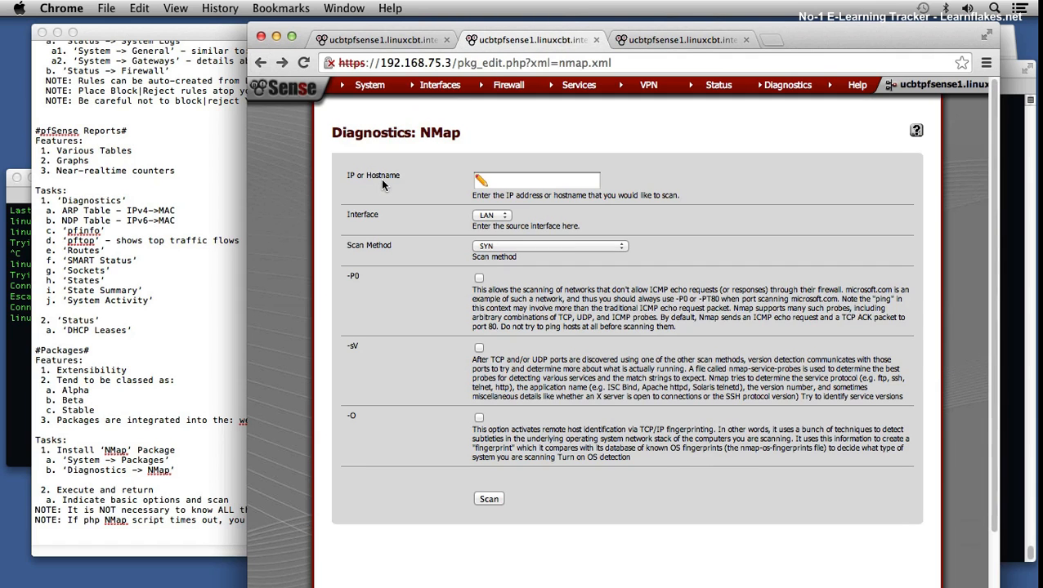
click(516, 181)
text(192.168.)
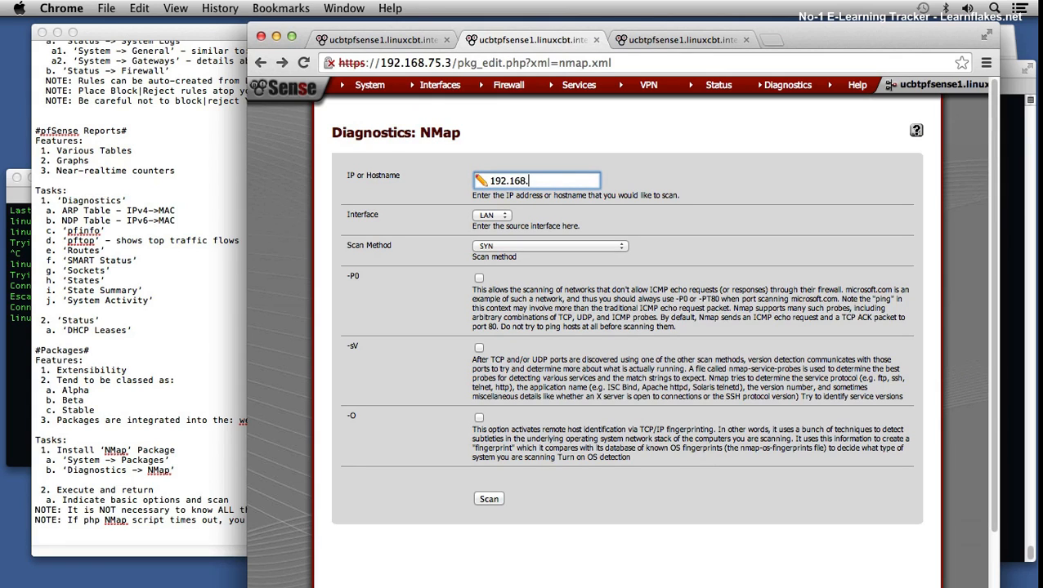
text(1.102)
click(497, 216)
click(498, 217)
click(479, 348)
click(479, 418)
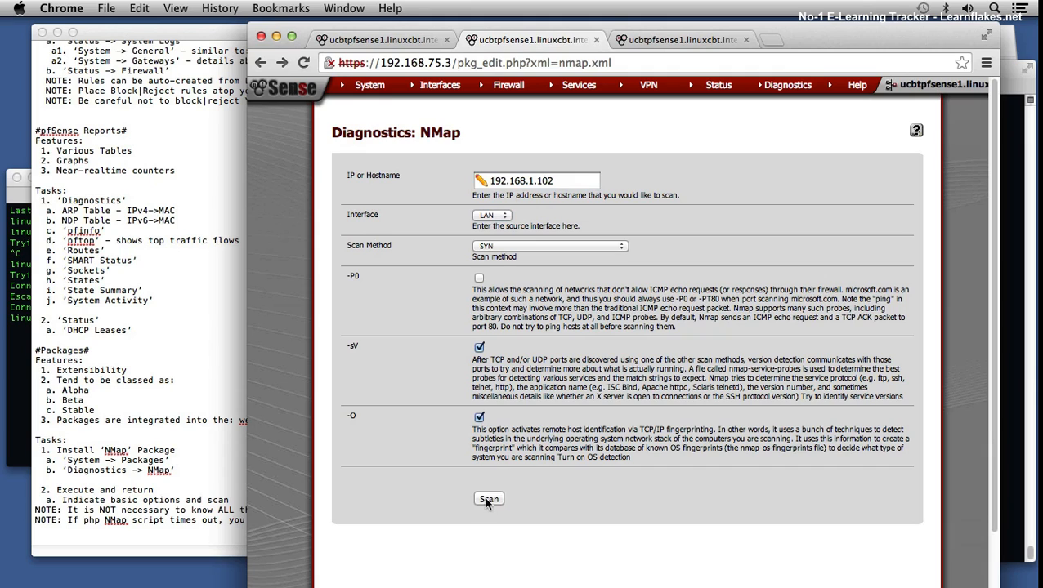
click(486, 499)
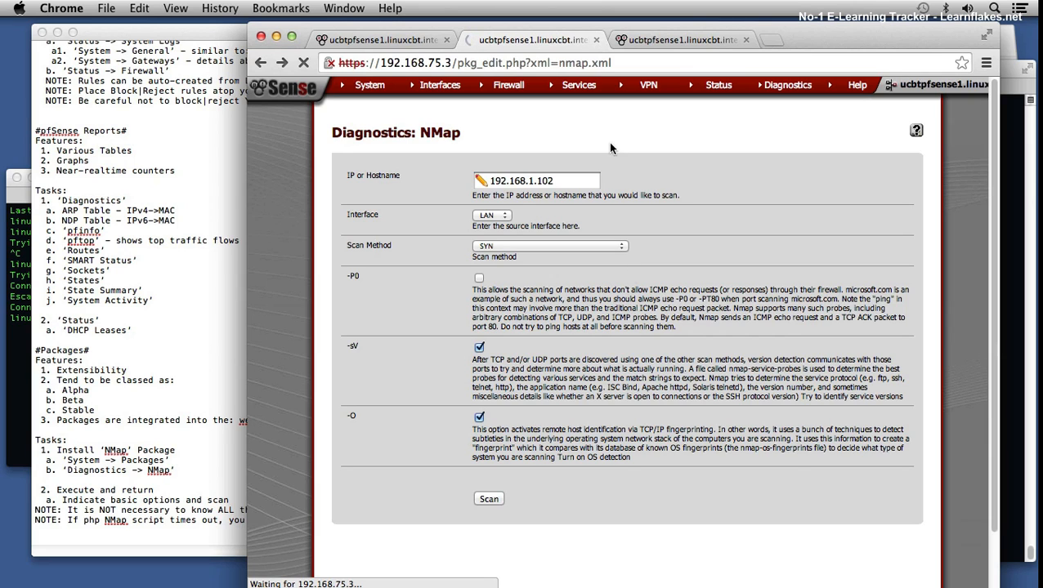
- Open the NMap diagnostics page in the third browser tab and check on the 192.168.1.102 scan in the second tab
click(658, 41)
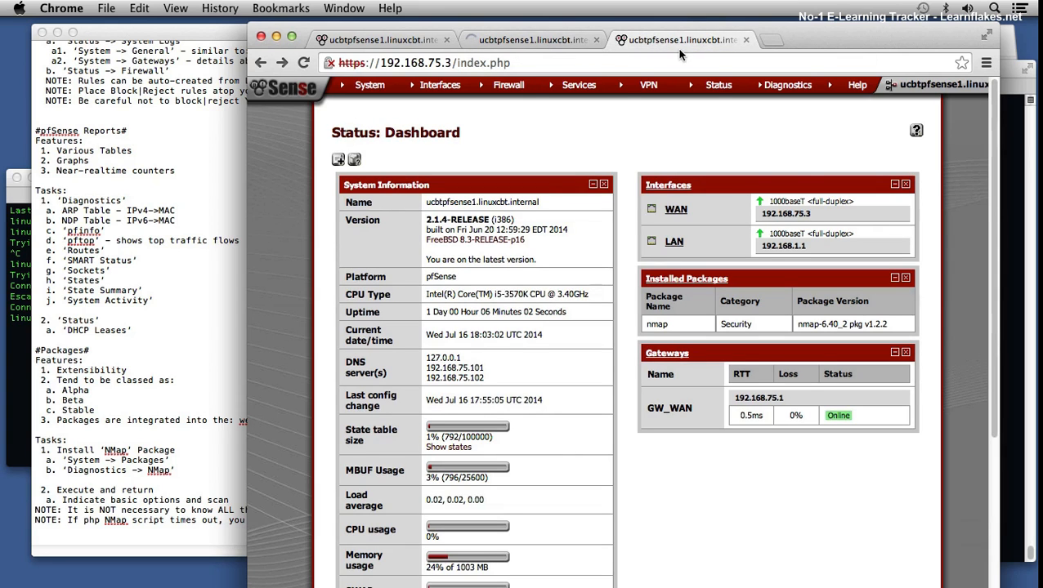
mouse_move(589, 92)
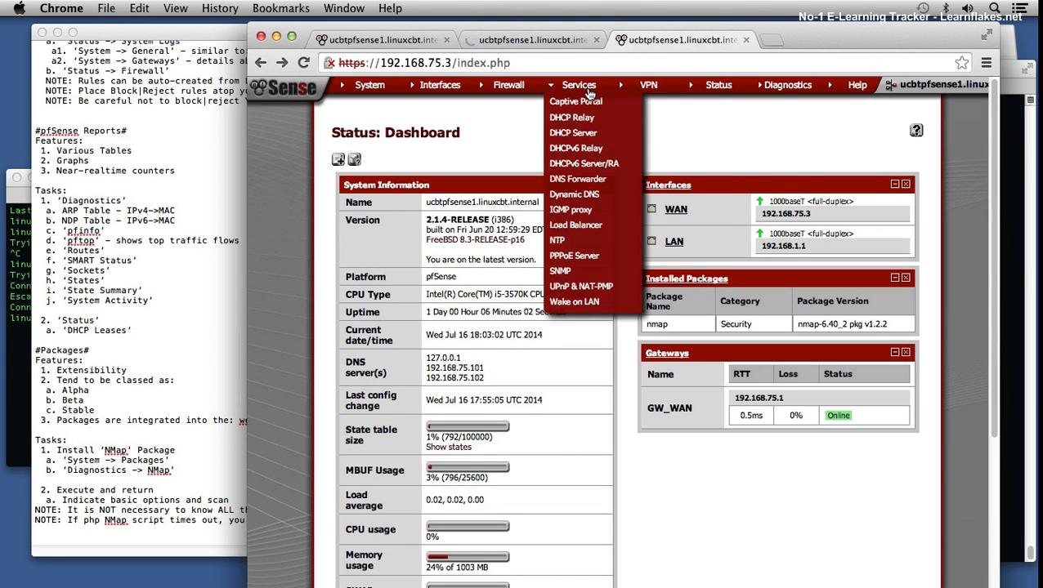
mouse_move(738, 88)
mouse_move(781, 88)
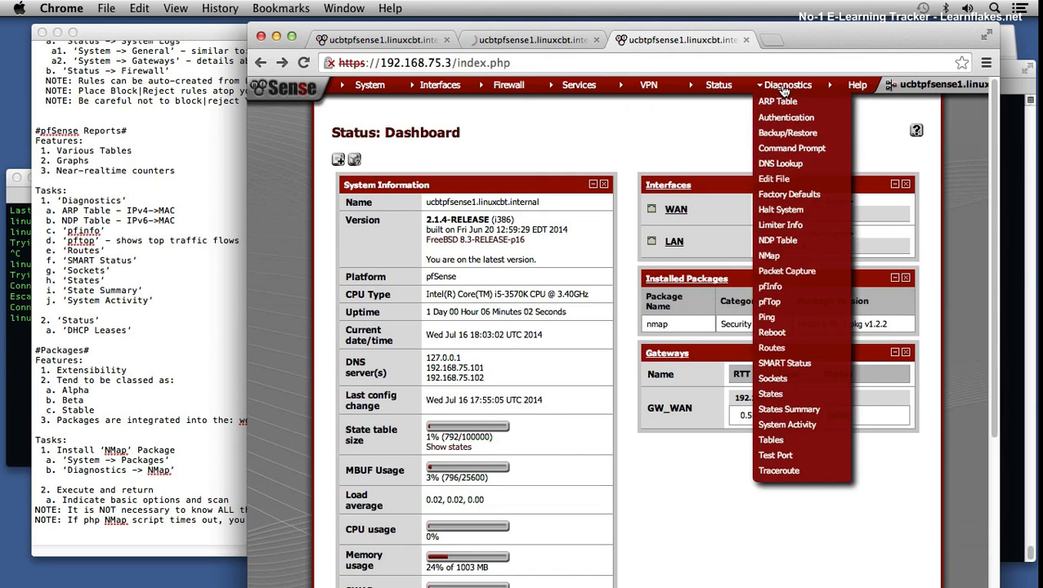
click(782, 244)
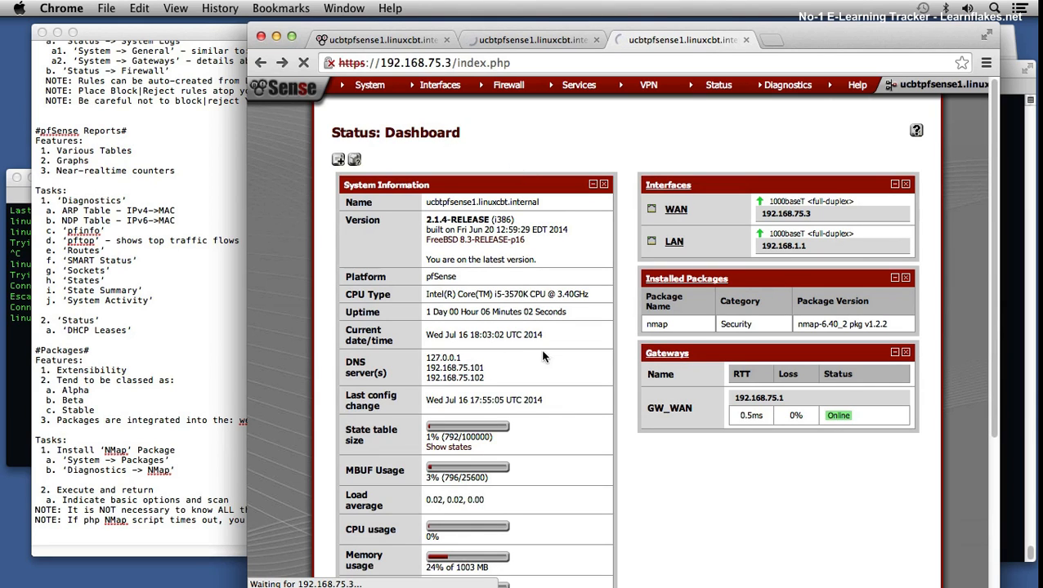
click(533, 41)
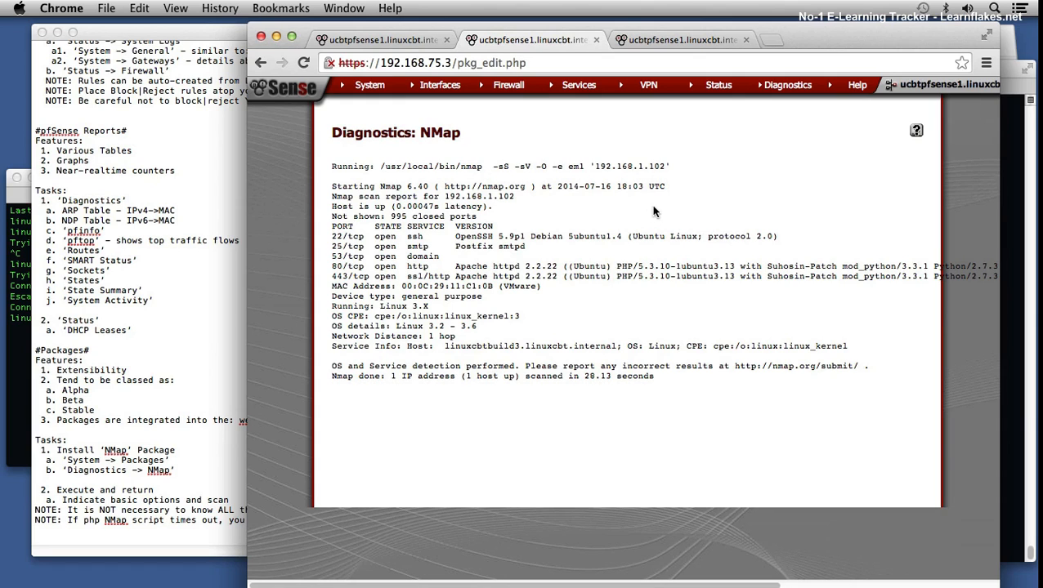
click(695, 37)
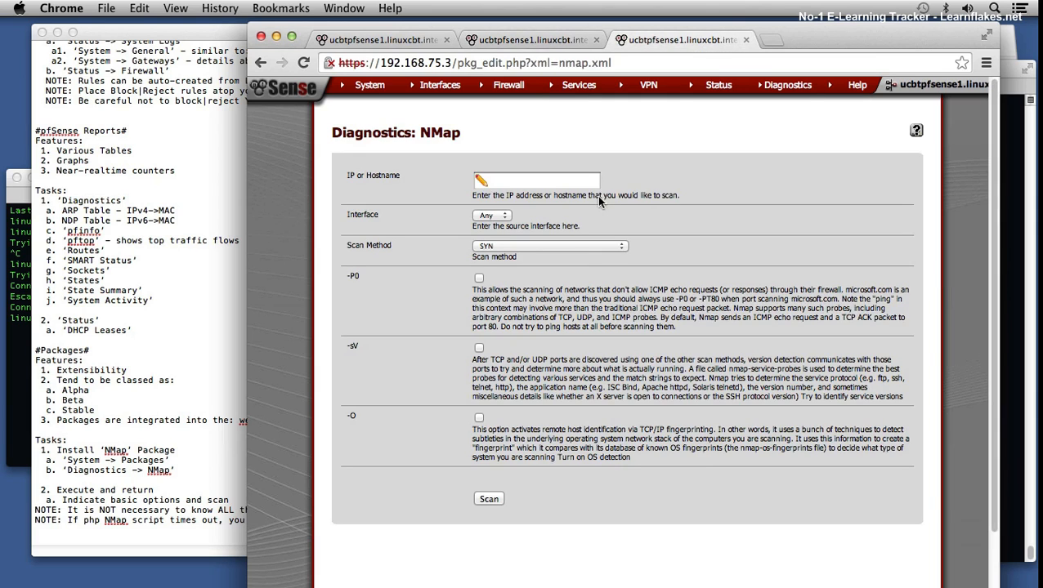
- Run an NMap scan of dev1.linuxcbt.com using the TCP connect() scan method
click(524, 181)
text(d)
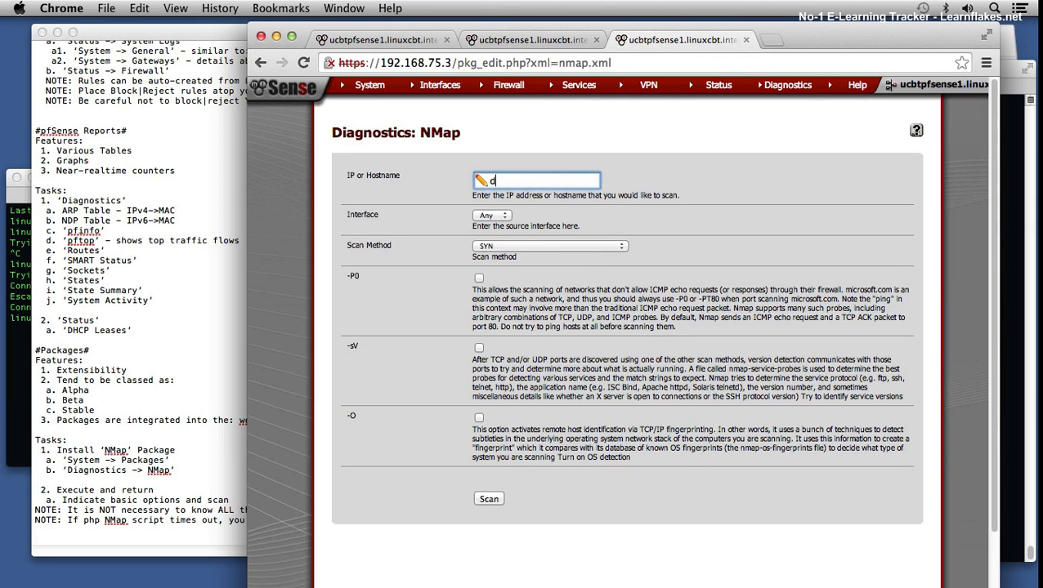
text(ev1.linuxcbt.com)
click(507, 247)
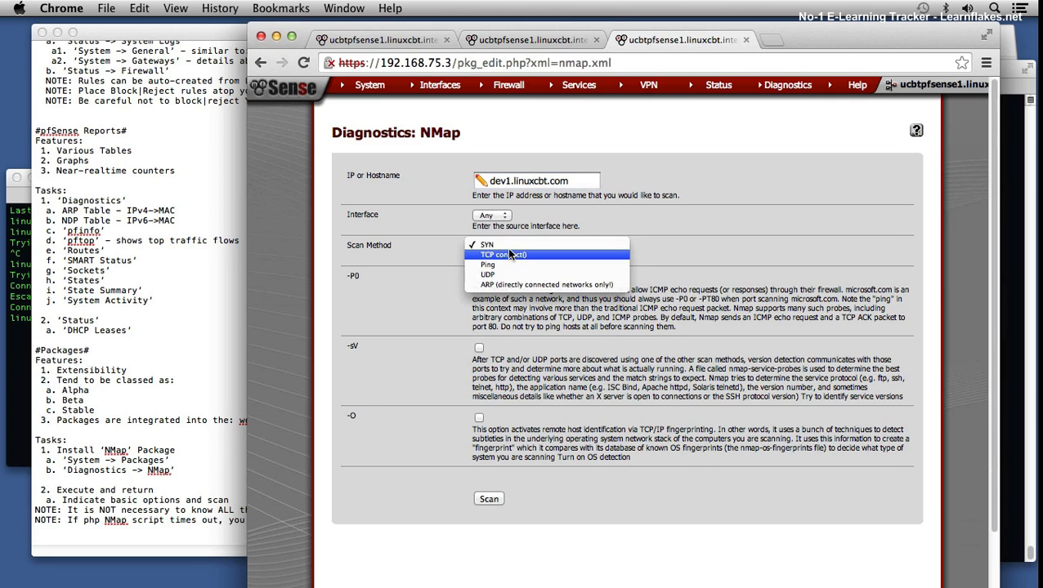
click(509, 255)
click(489, 500)
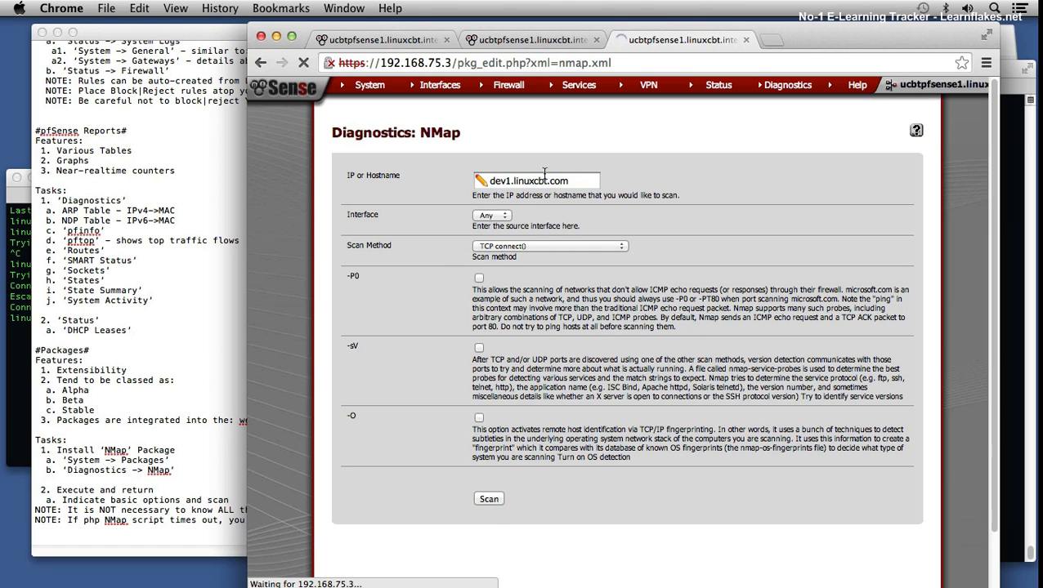
- Examine the NMap results for 192.168.1.102, highlighting the service info and scan time, and check on the dev1.linuxcbt.com scan
click(547, 41)
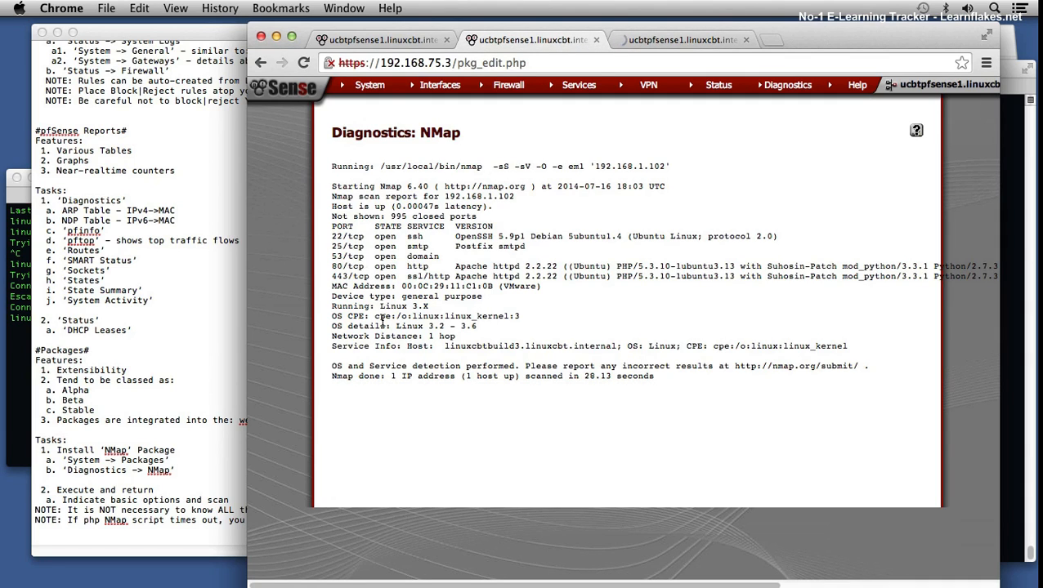
drag(446, 208, 465, 309)
drag(575, 347, 641, 356)
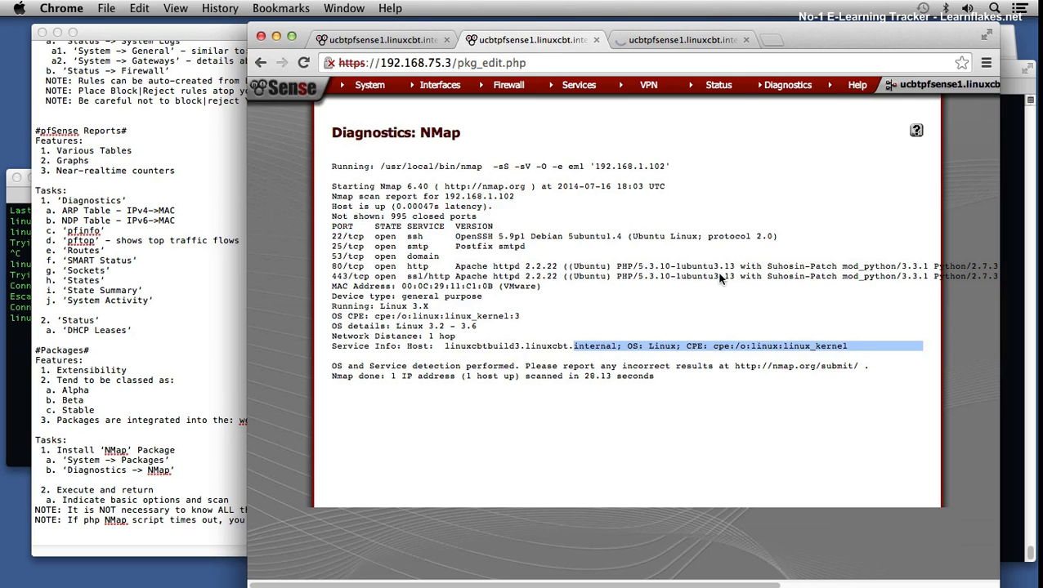
click(601, 387)
drag(580, 376, 614, 377)
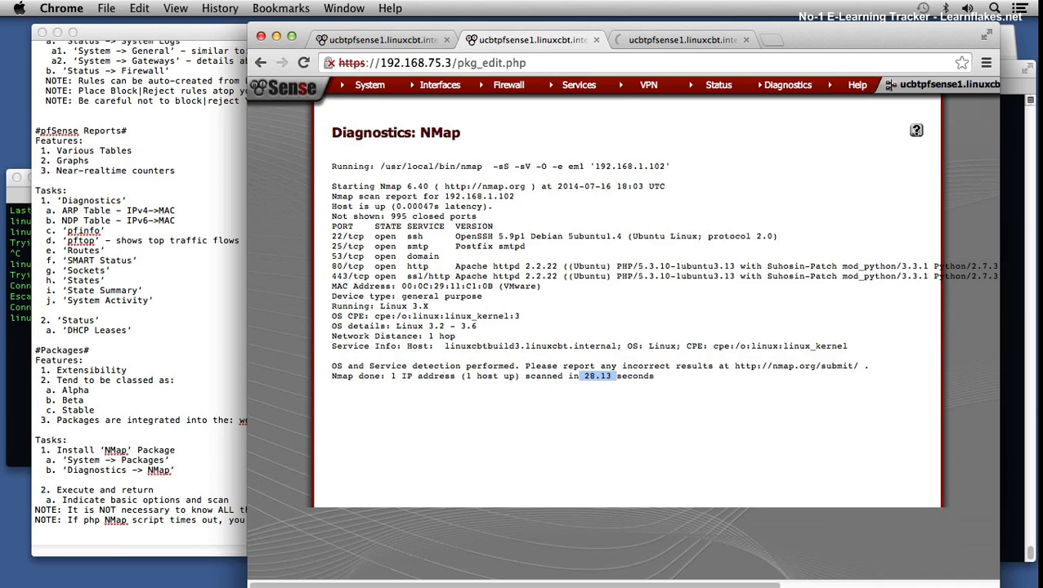
click(1010, 308)
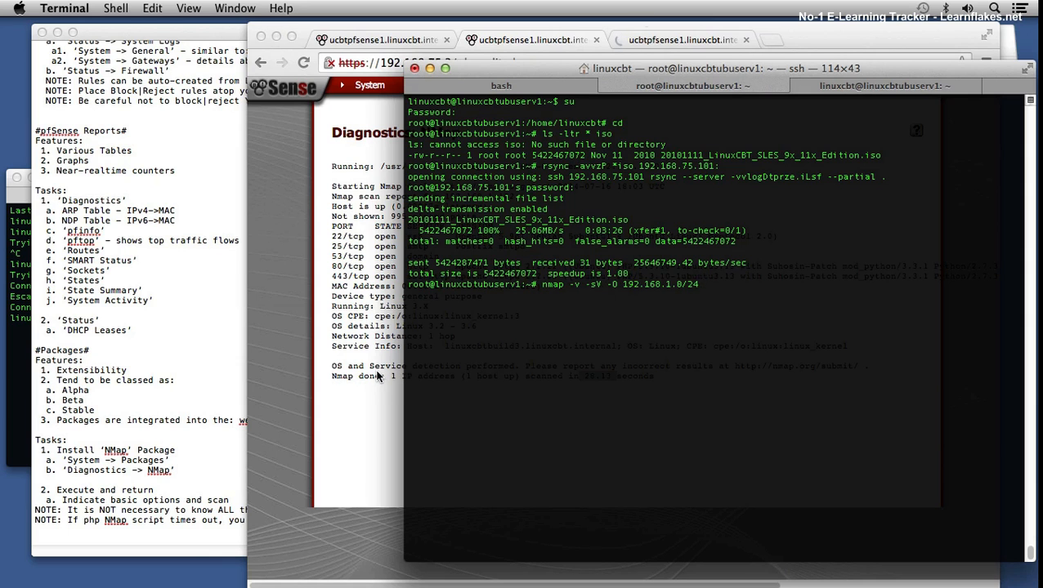
click(345, 244)
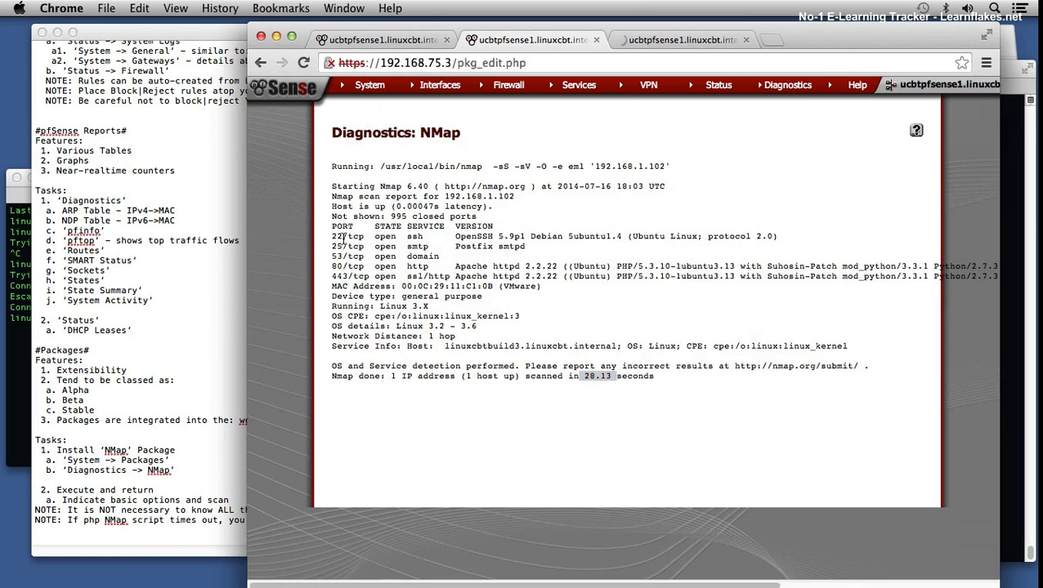
click(701, 40)
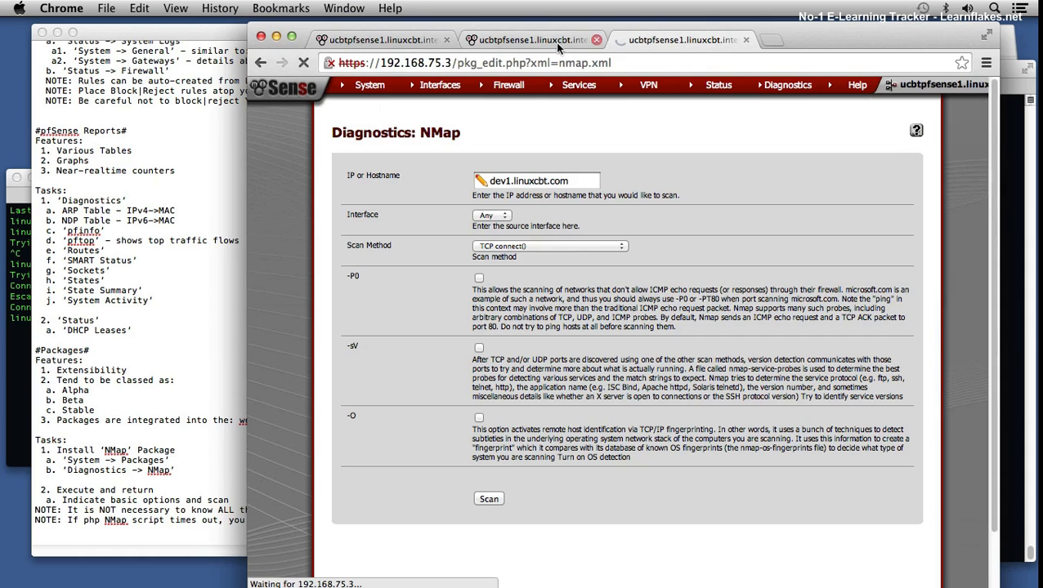
click(511, 42)
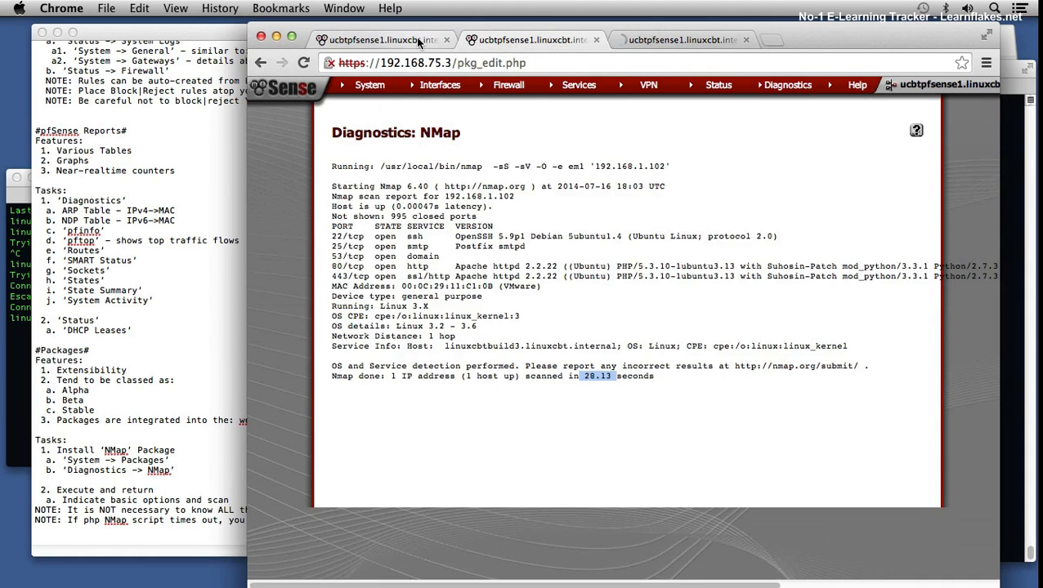
- In the first browser tab, review the available and installed packages in the Package Manager
click(415, 37)
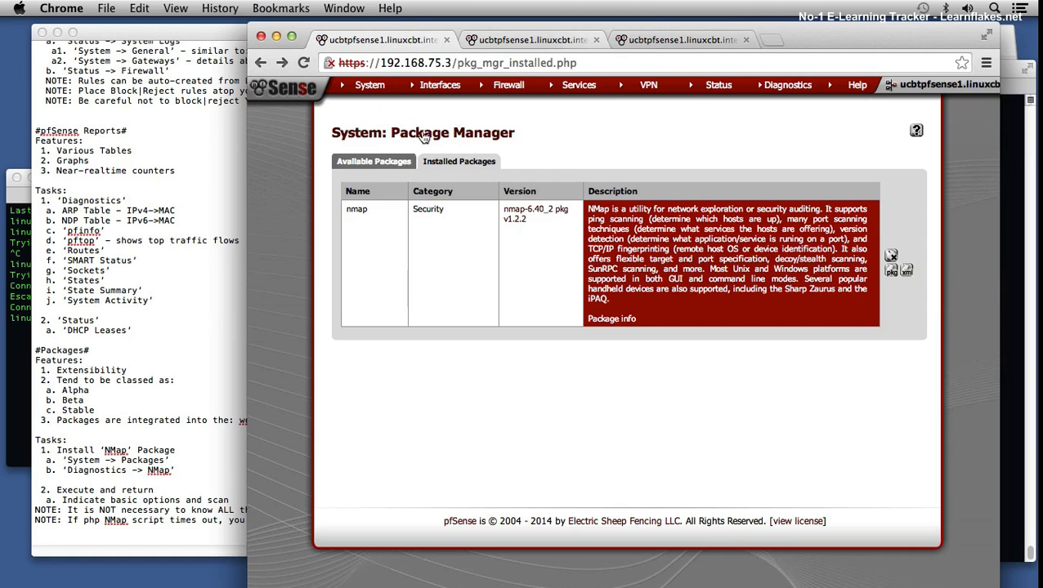
click(373, 161)
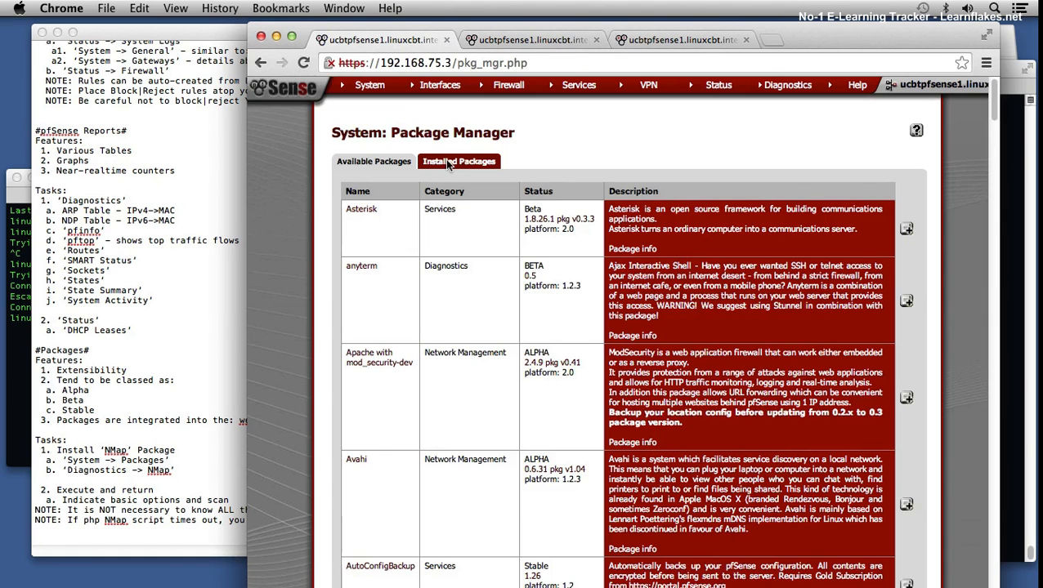
click(449, 163)
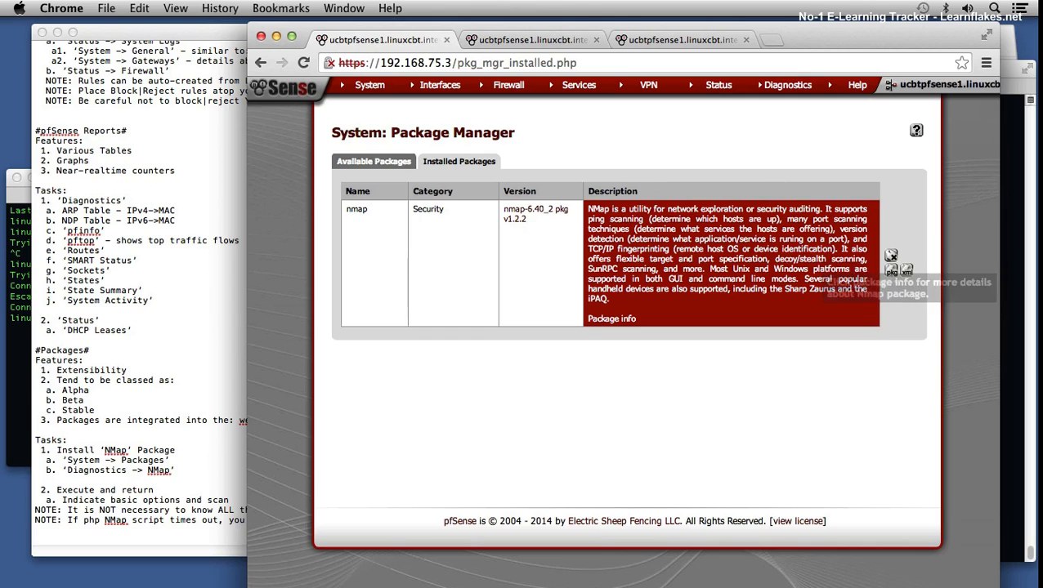
mouse_move(789, 96)
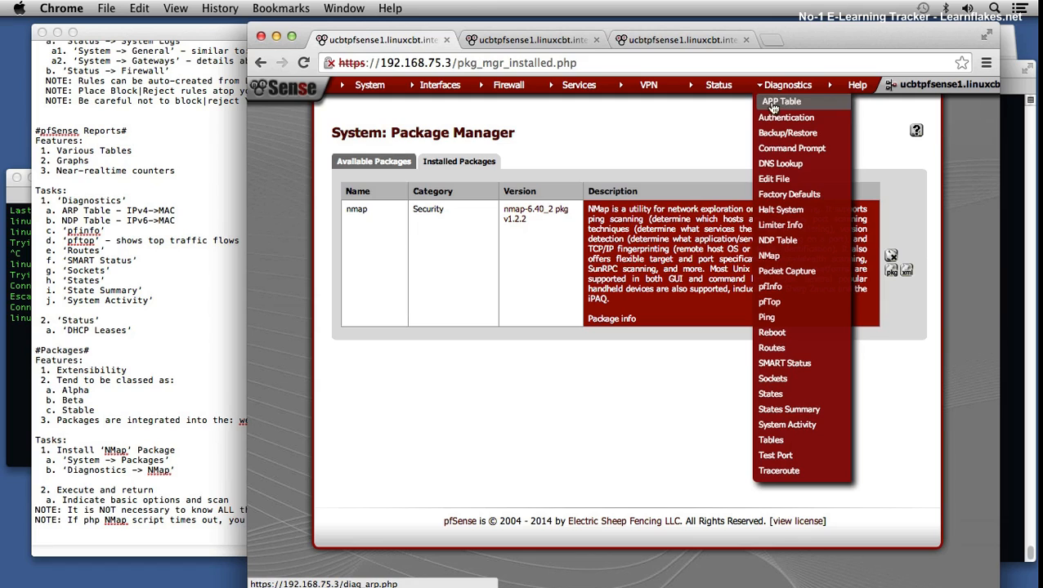
- Examine the NMap results for dev1.linuxcbt.com in the third browser tab, highlighting the executed command and the scan time
click(665, 43)
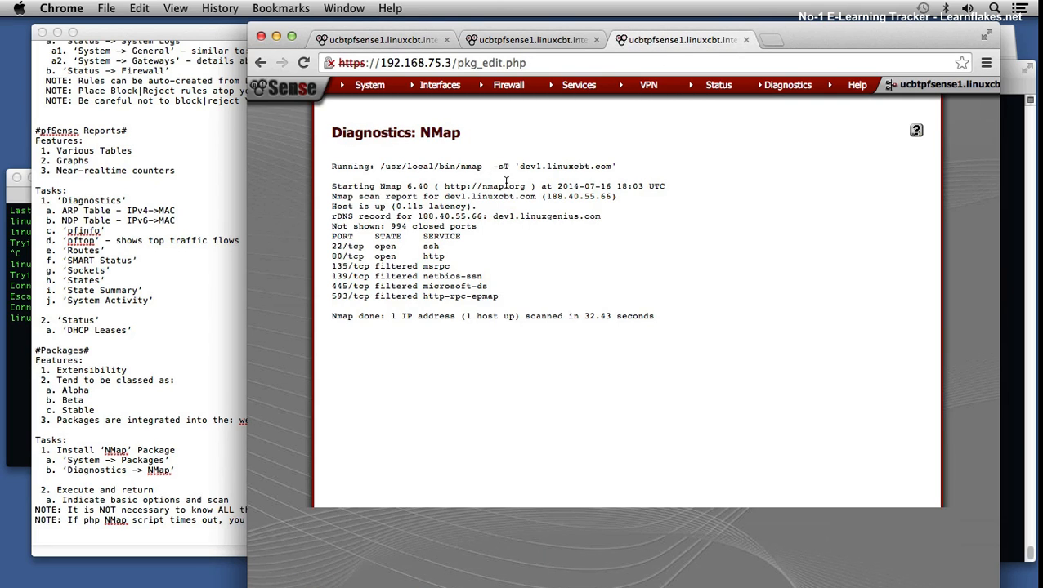
double_click(518, 166)
drag(468, 166, 495, 164)
drag(400, 166, 464, 165)
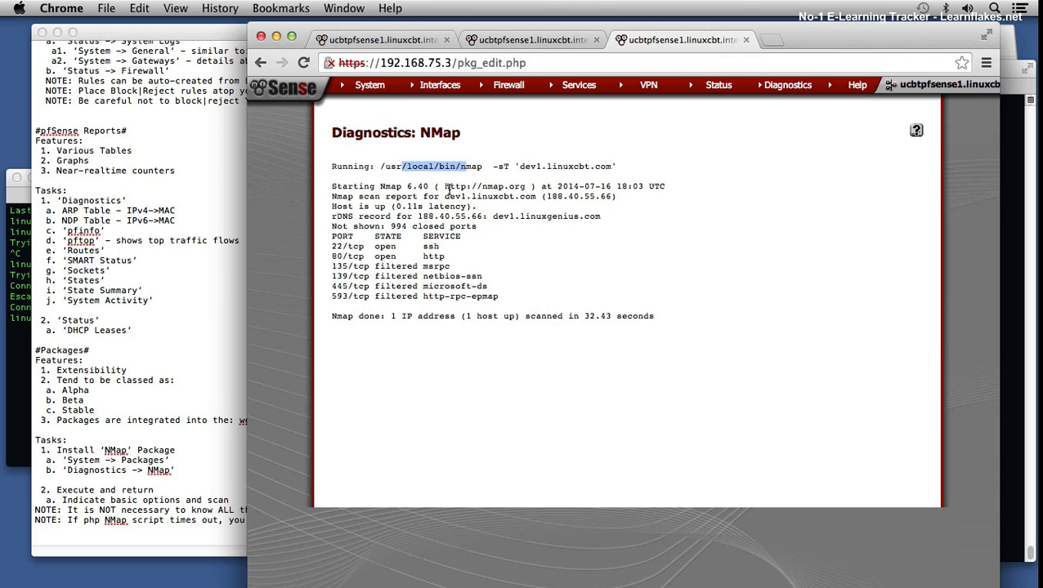
drag(583, 317, 639, 318)
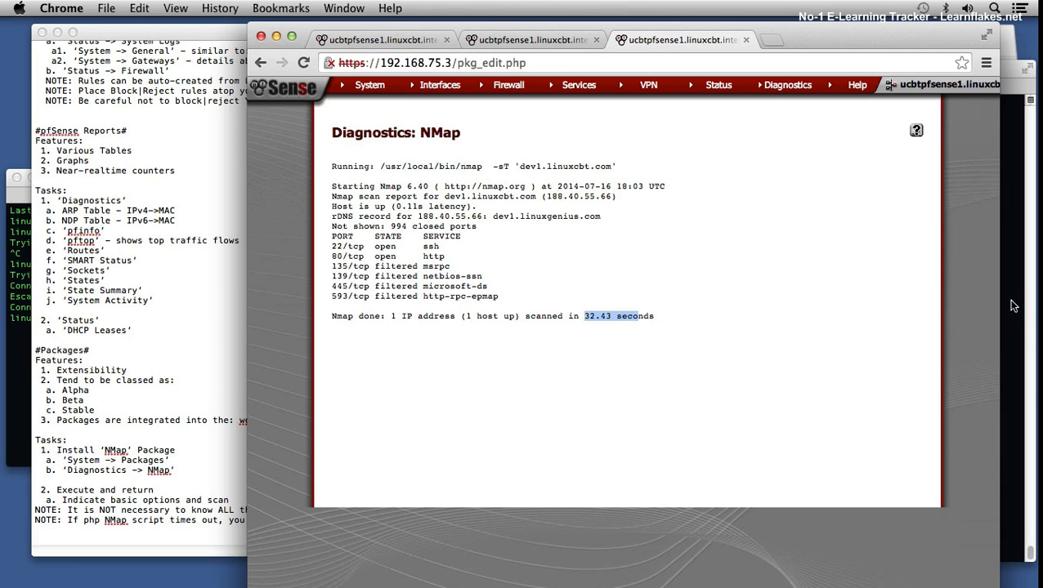
- Switch to Terminal, discard the pending nmap command, and exit both the root shell and the SSH session to linuxcbtubuserv1
click(1012, 306)
key(ctrl+c)
text(exit)
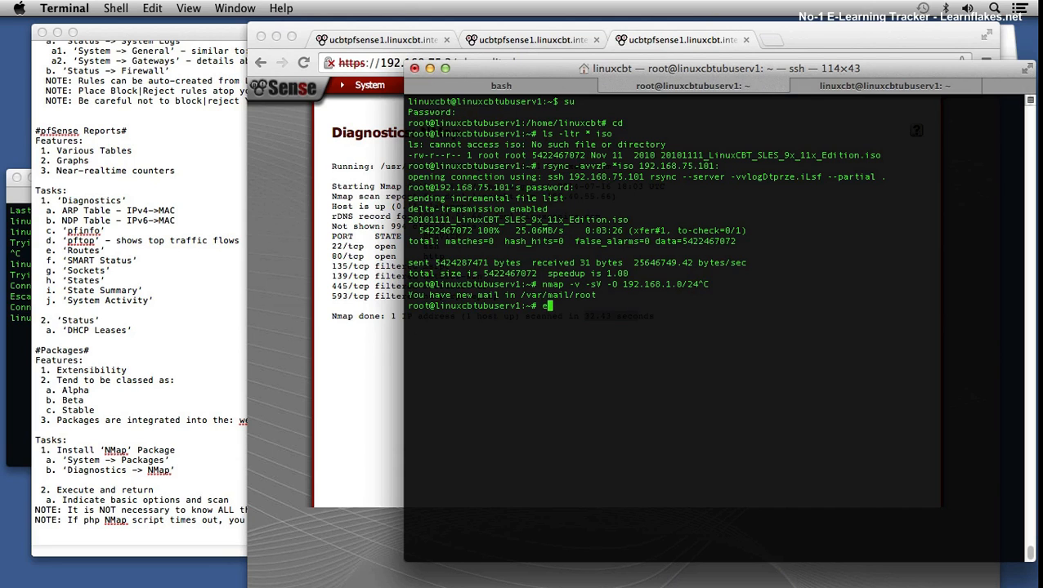
key(Return)
text(e)
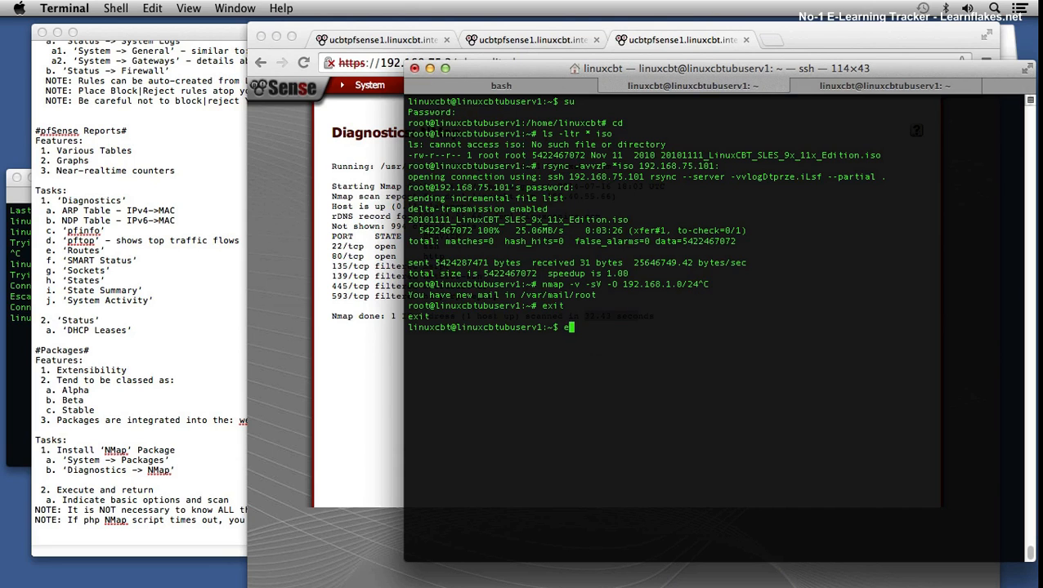
text(xit)
key(Return)
- Run "nmap -v dev1.linuxcbt.com" from linuxcbtbuild1, then switch back to Chrome to compare its scan time with pfSense's
text(nmap -v dev1.linuxcbt.com)
key(Return)
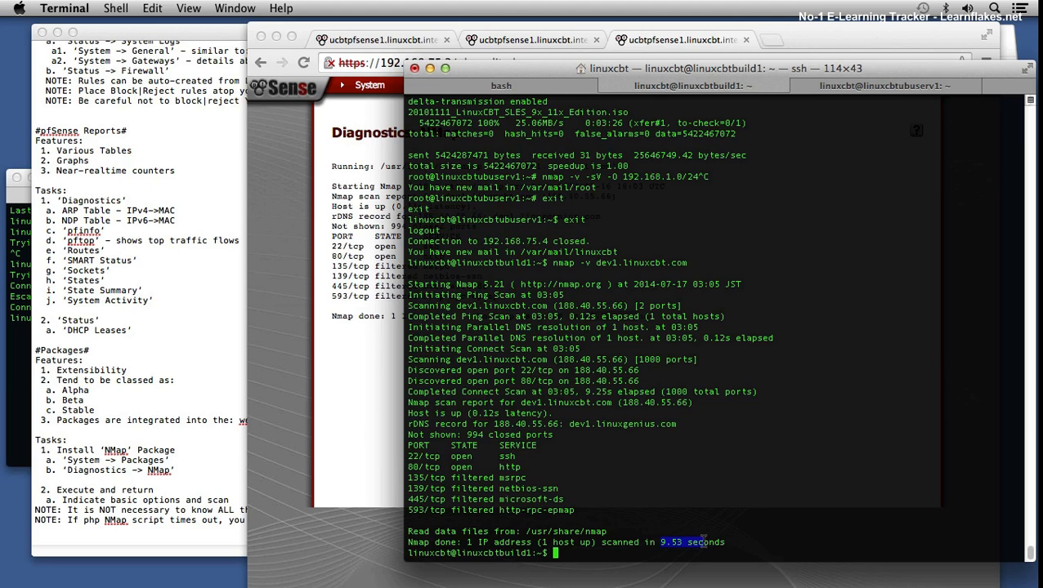
click(358, 384)
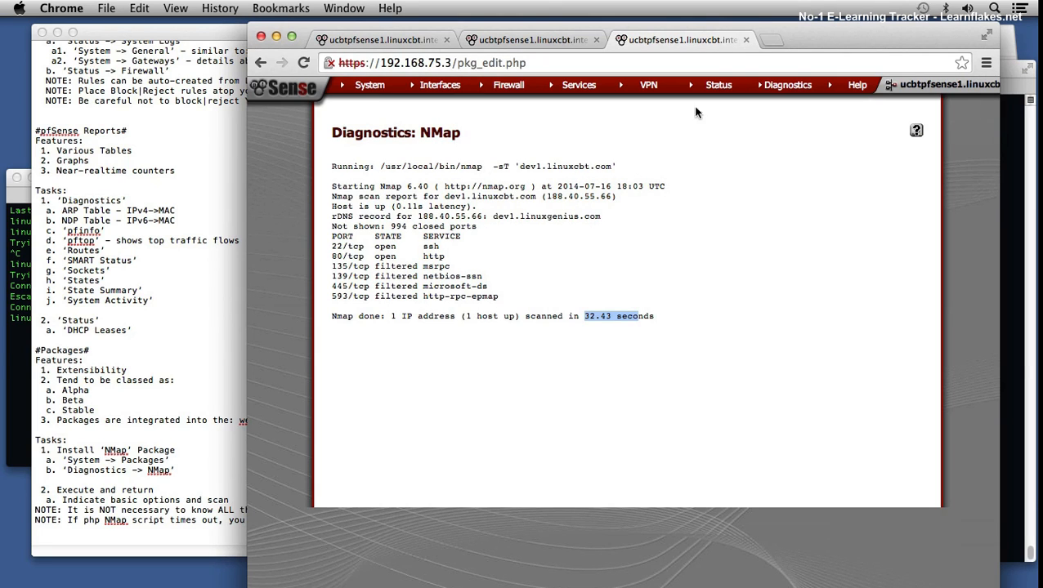
- Open the Package Manager in the third browser tab, browse the available packages, and look over the diagnostics entries
mouse_move(376, 90)
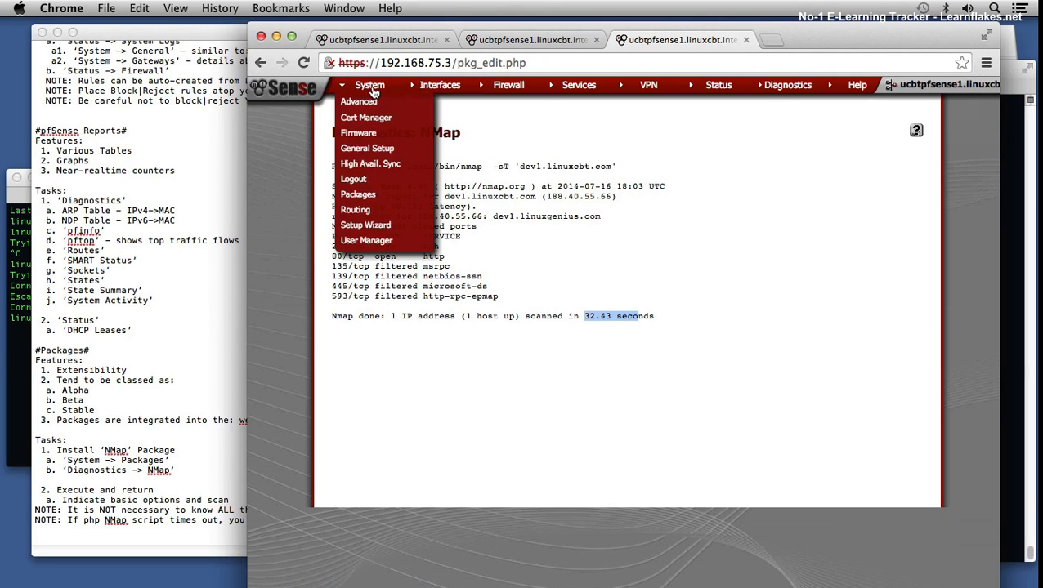
click(381, 194)
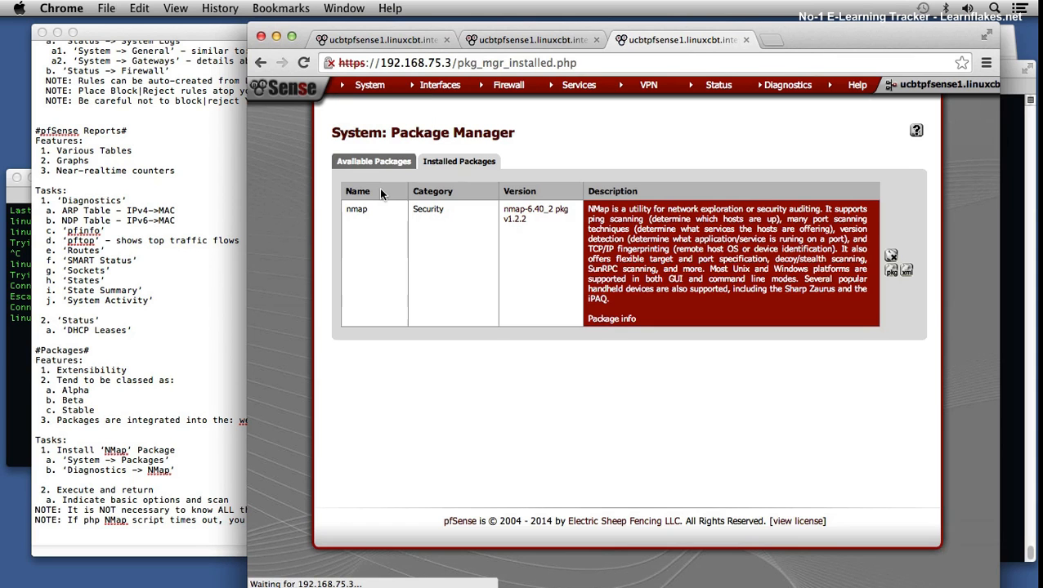
click(377, 162)
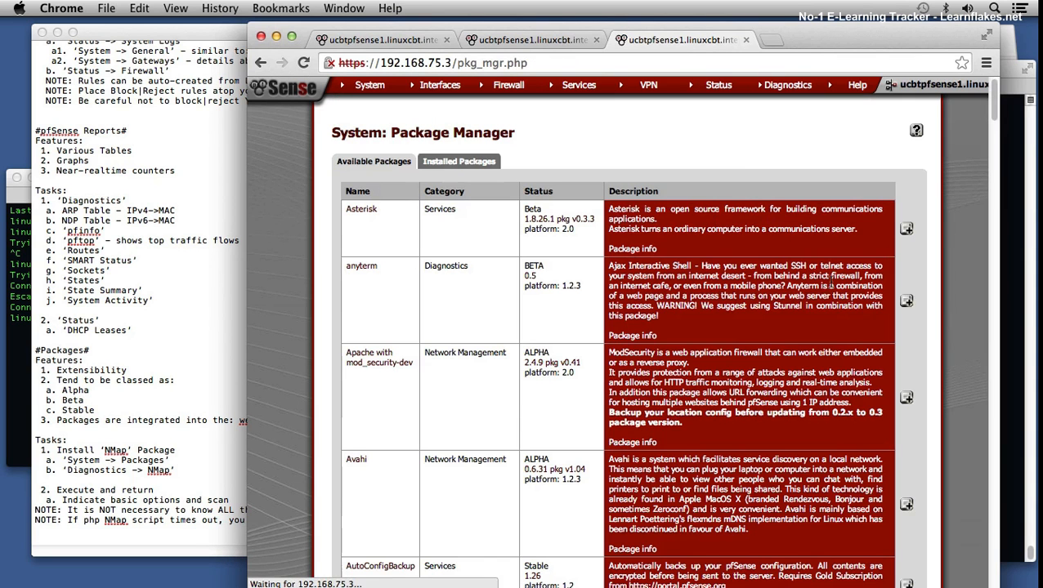
scroll(990, 233, down, 1)
drag(991, 233, 960, 52)
mouse_move(779, 91)
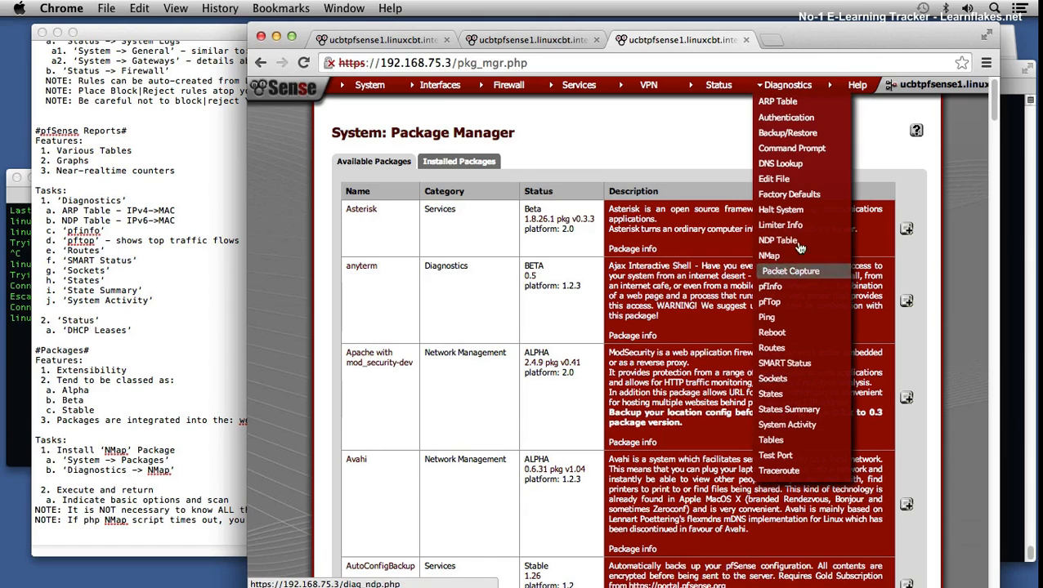
- Open the Packet Capture diagnostics page and set the capture interface to LAN
click(791, 273)
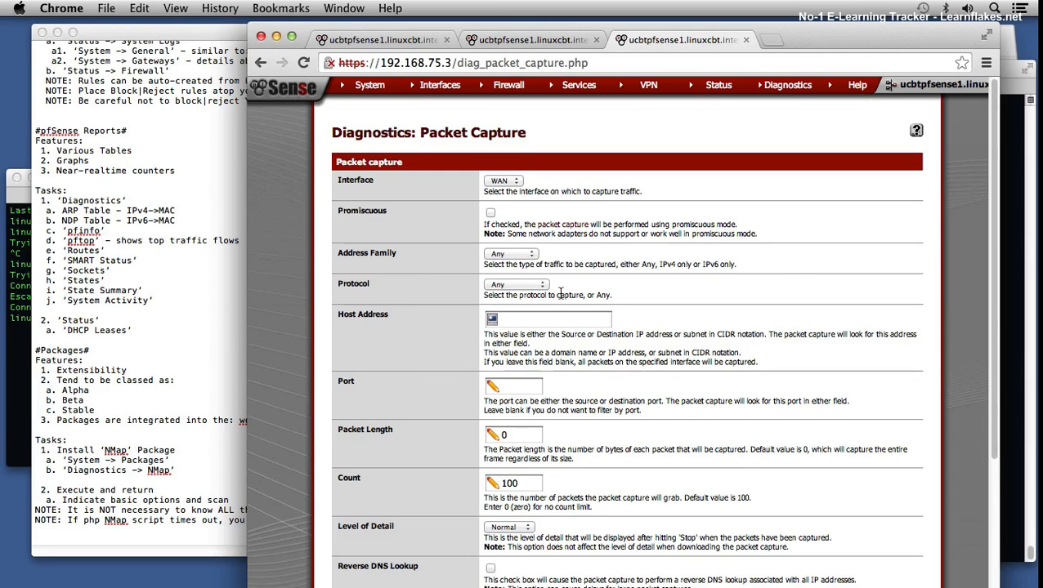
click(502, 180)
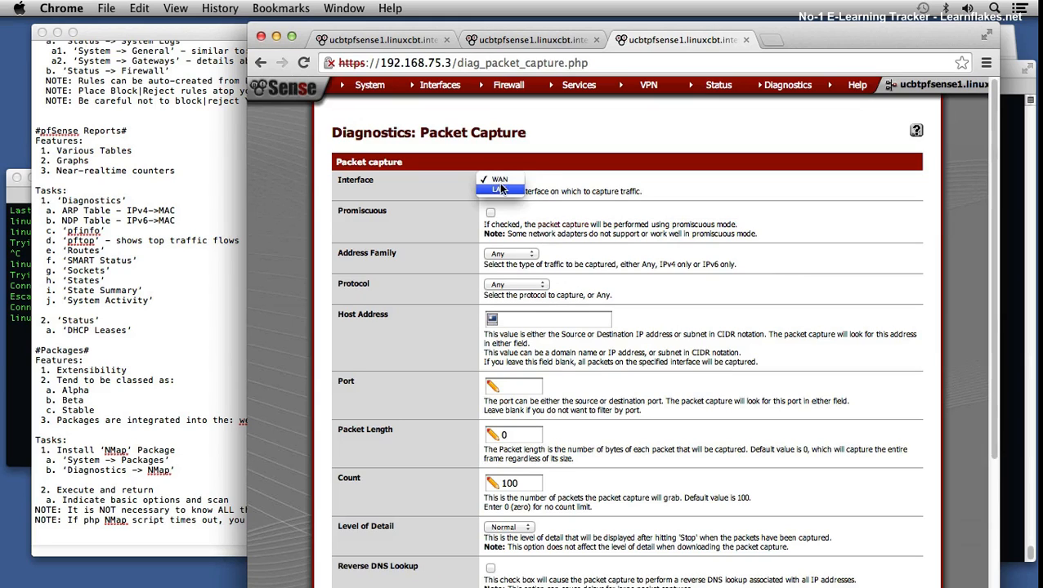
click(499, 189)
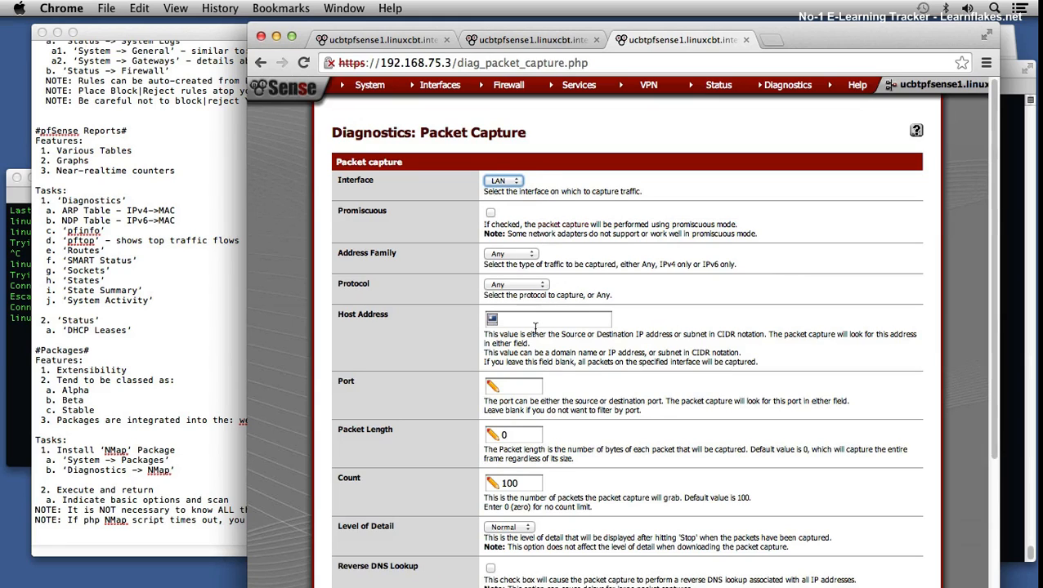
- Look over the remaining capture options and set the port filter to 3389
scroll(581, 441, down, 1)
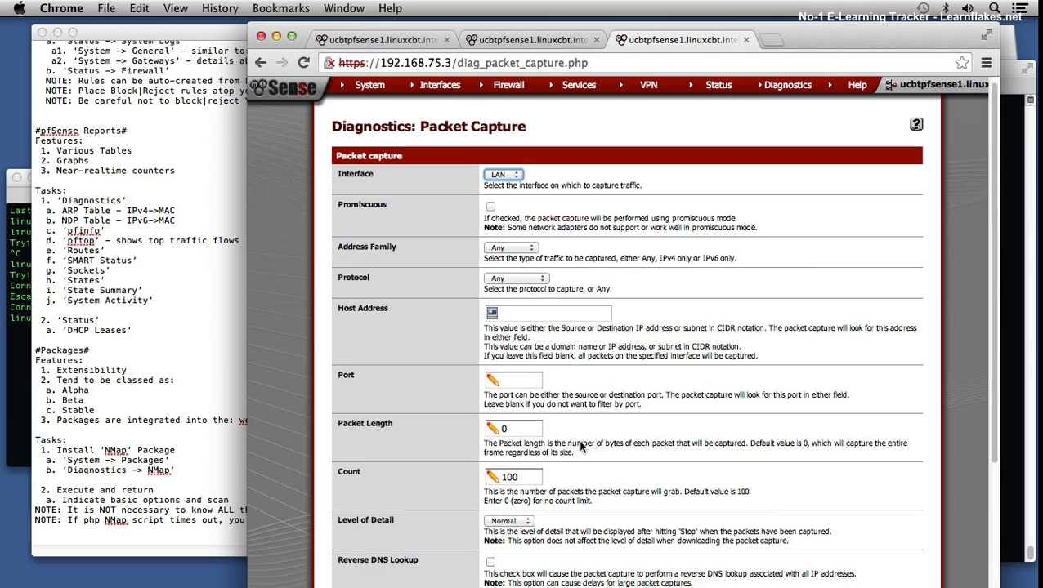
scroll(582, 445, down, 5)
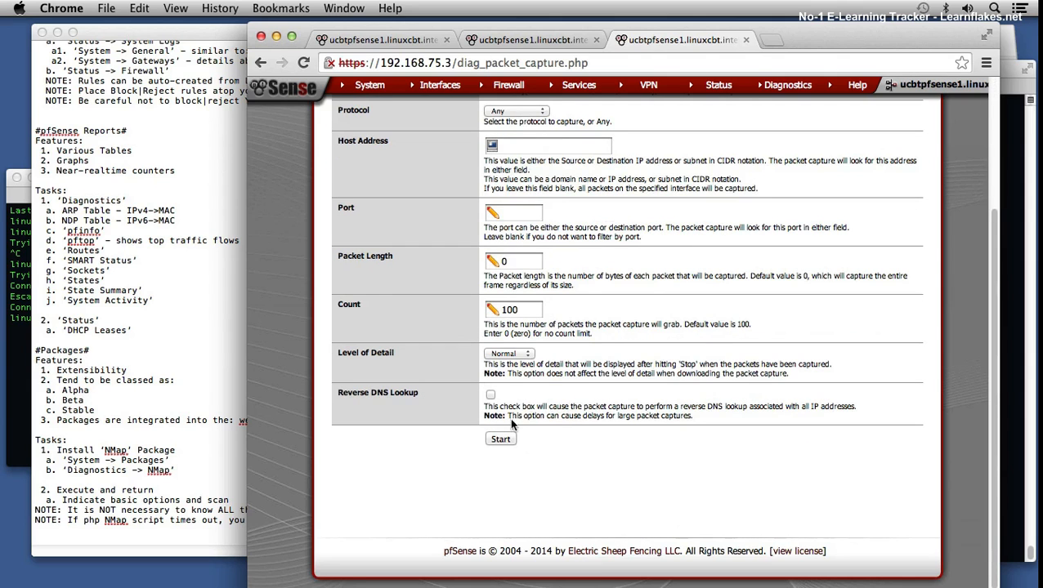
scroll(559, 360, up, 3)
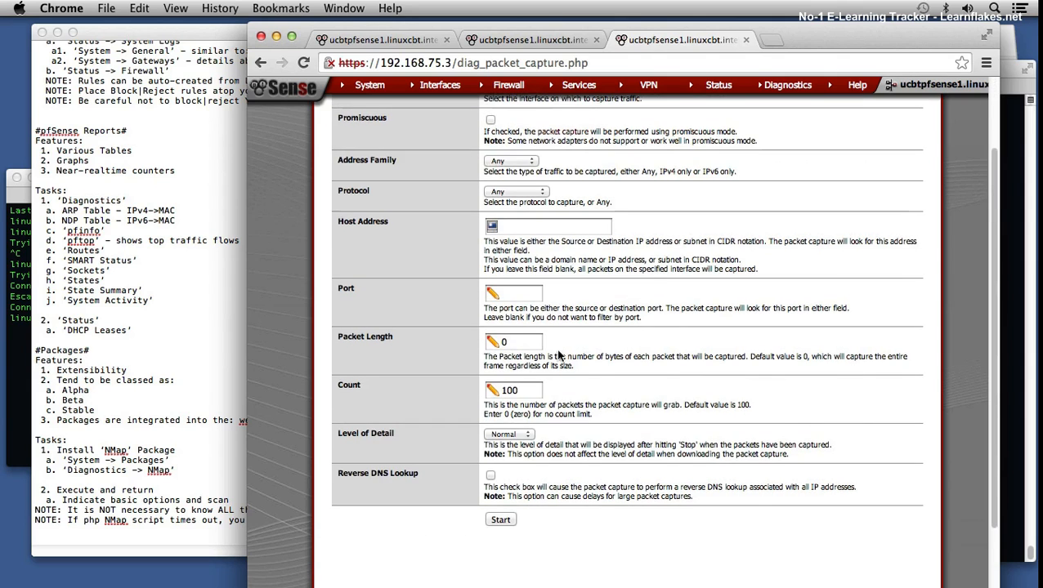
click(521, 292)
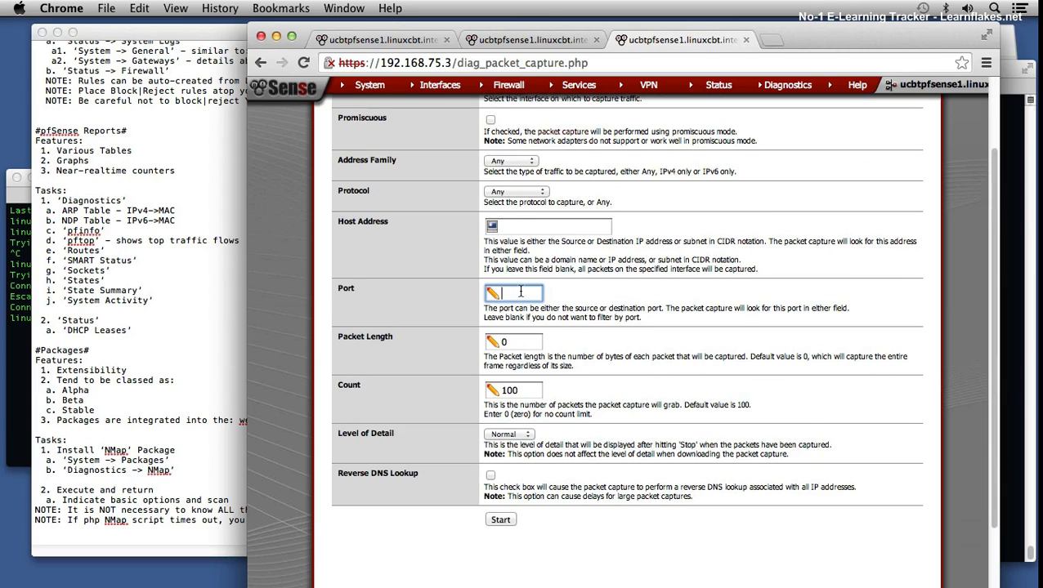
text(338)
click(613, 355)
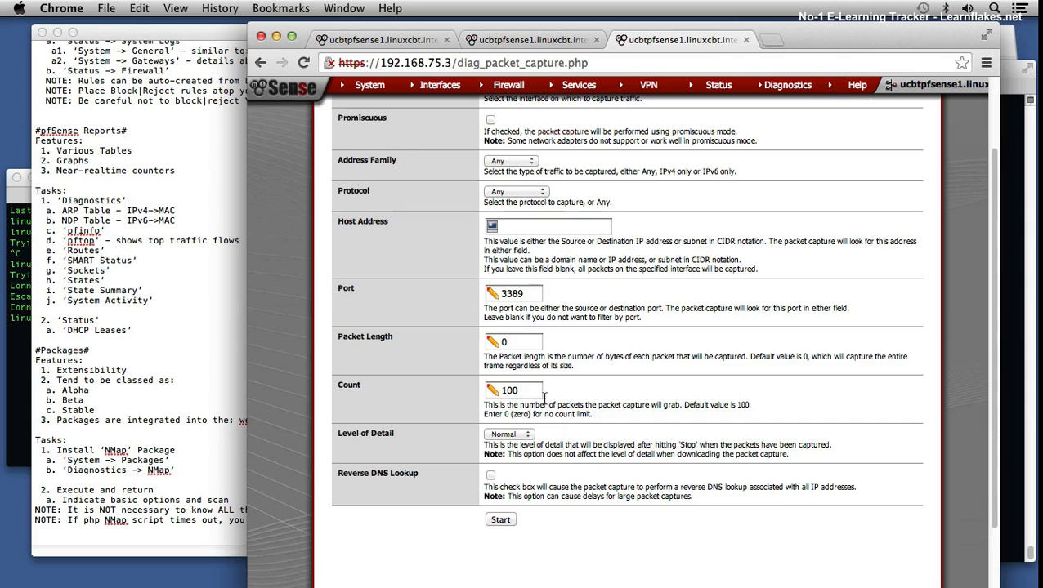
- Restrict the packet capture to the TCP protocol and the IPv4 Only address family
scroll(574, 397, down, 1)
scroll(577, 324, up, 3)
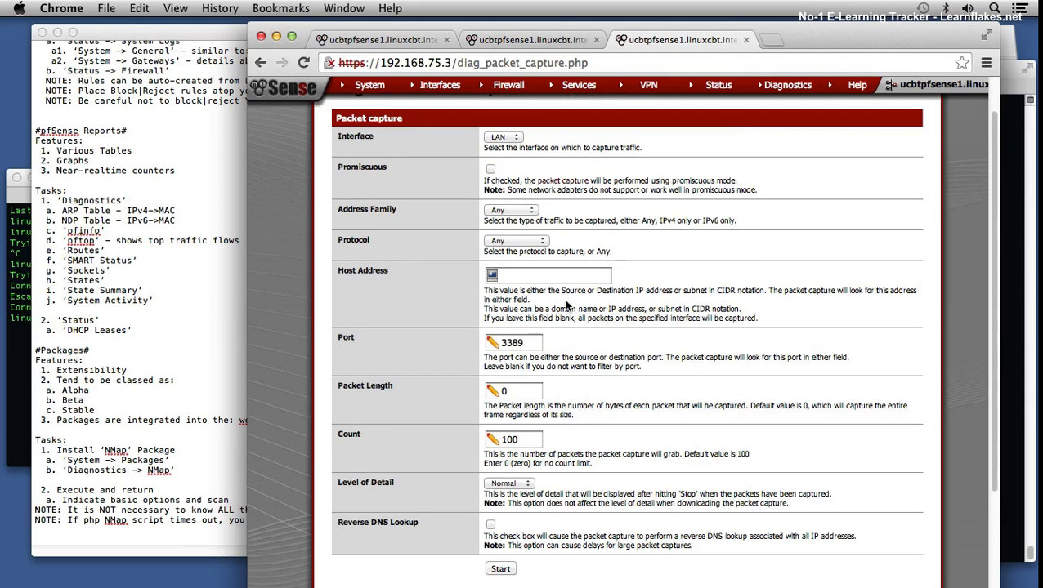
click(514, 241)
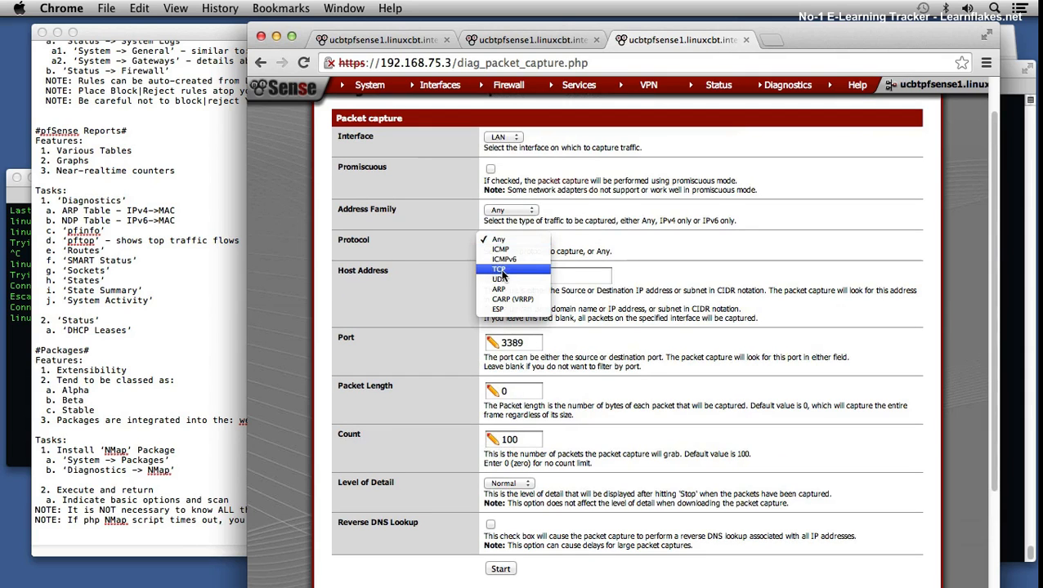
click(506, 261)
click(514, 211)
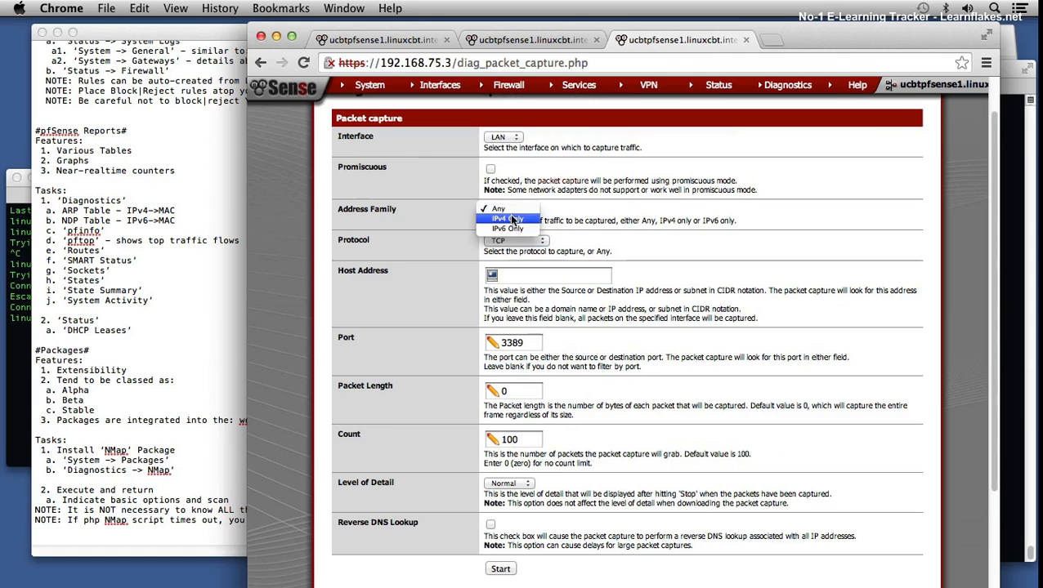
click(514, 219)
- Start the packet capture and check its running status below the form
scroll(622, 448, down, 3)
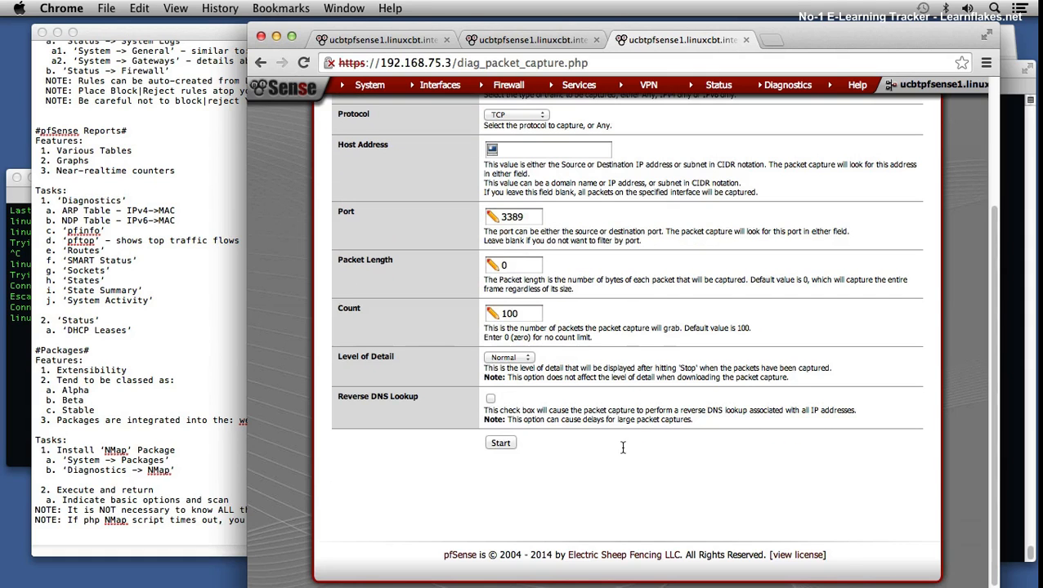
click(498, 444)
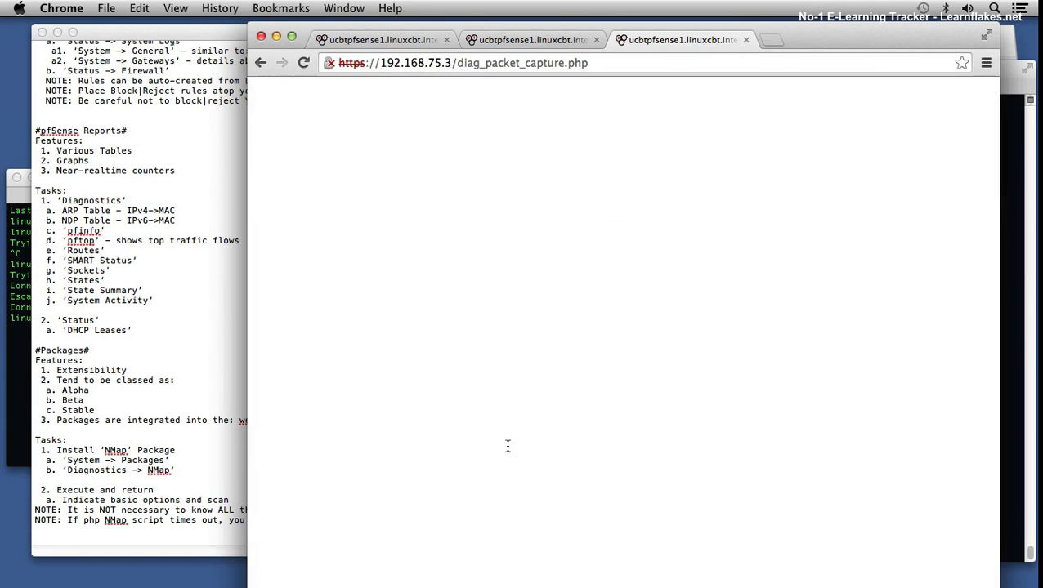
scroll(655, 371, down, 3)
scroll(658, 367, down, 2)
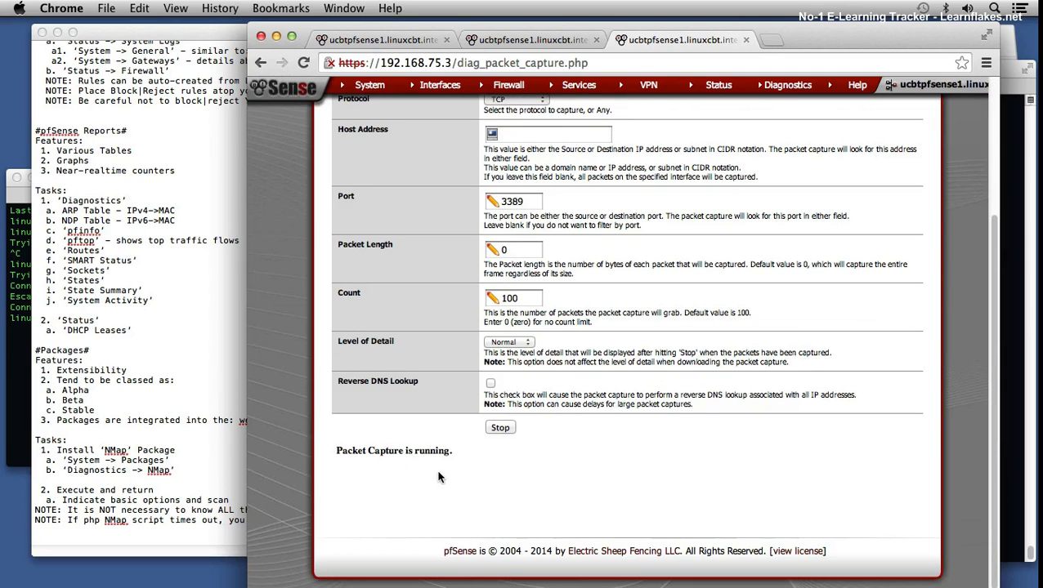
- Switch to Terminal and rerun "telnet 192.168.1.104 3389" to generate traffic for the capture
click(23, 405)
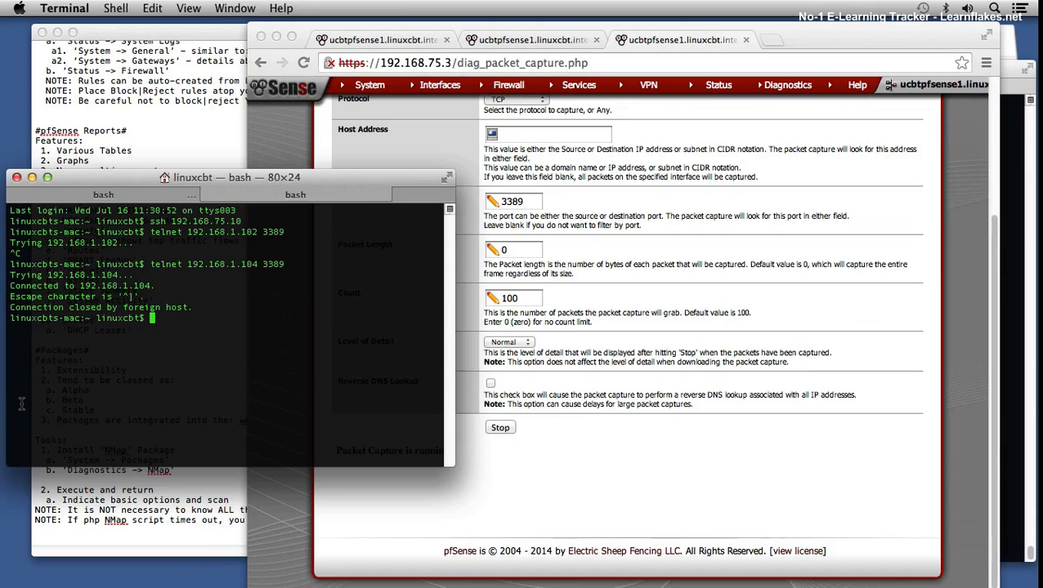
key(Up)
key(Return)
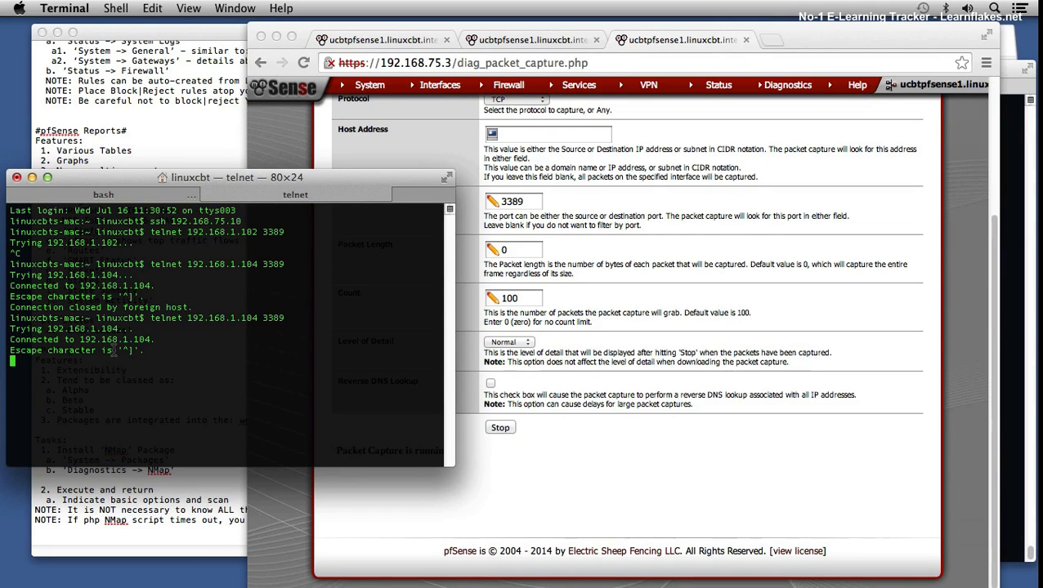
- Switch back to Chrome, stop the packet capture, and bring up the list of captured packets
click(630, 393)
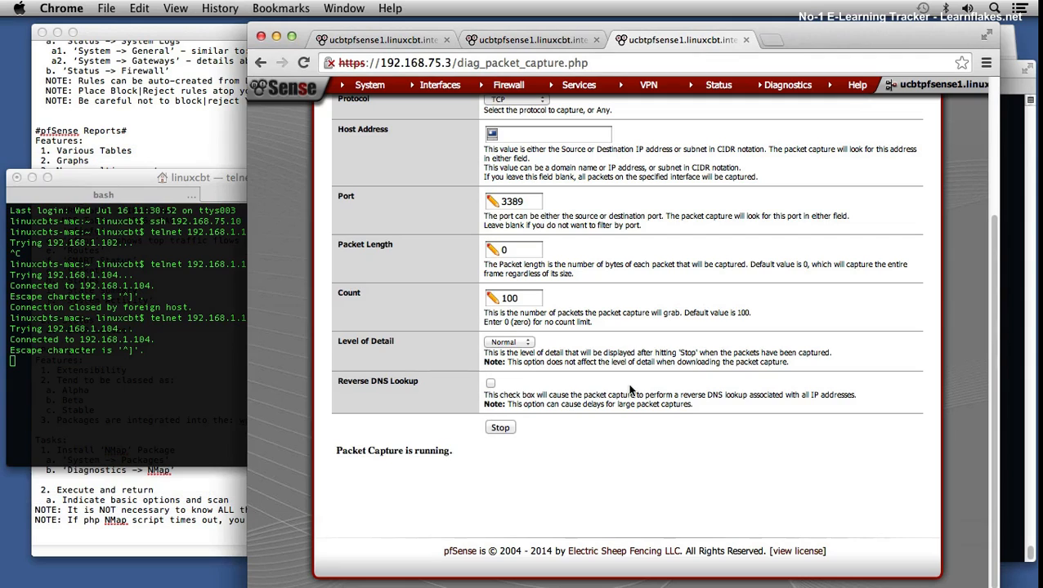
click(500, 428)
scroll(674, 464, down, 5)
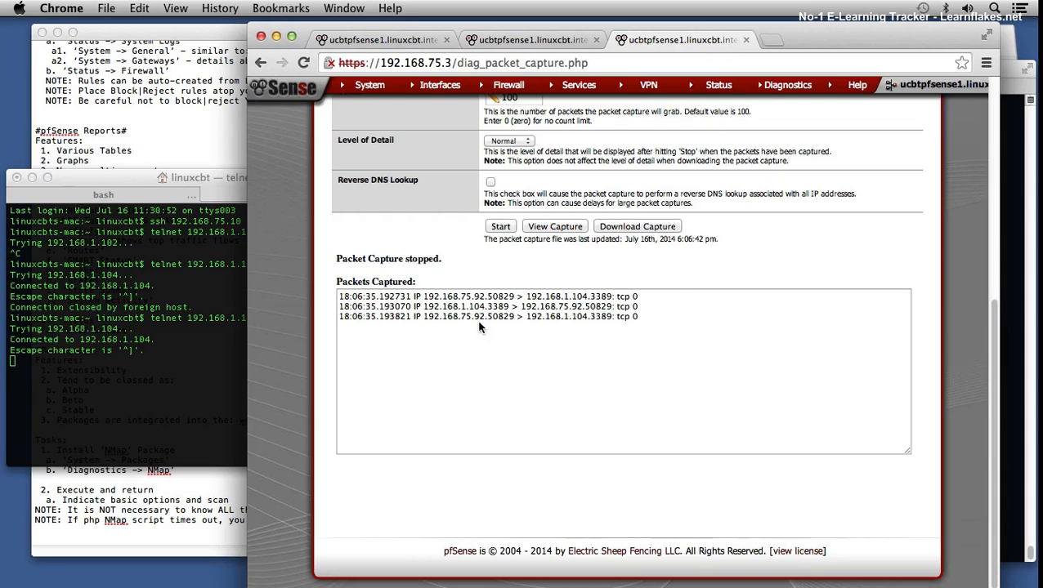
- Examine the captured packets, highlighting the source and destination addresses and ports in each line
drag(467, 316, 502, 317)
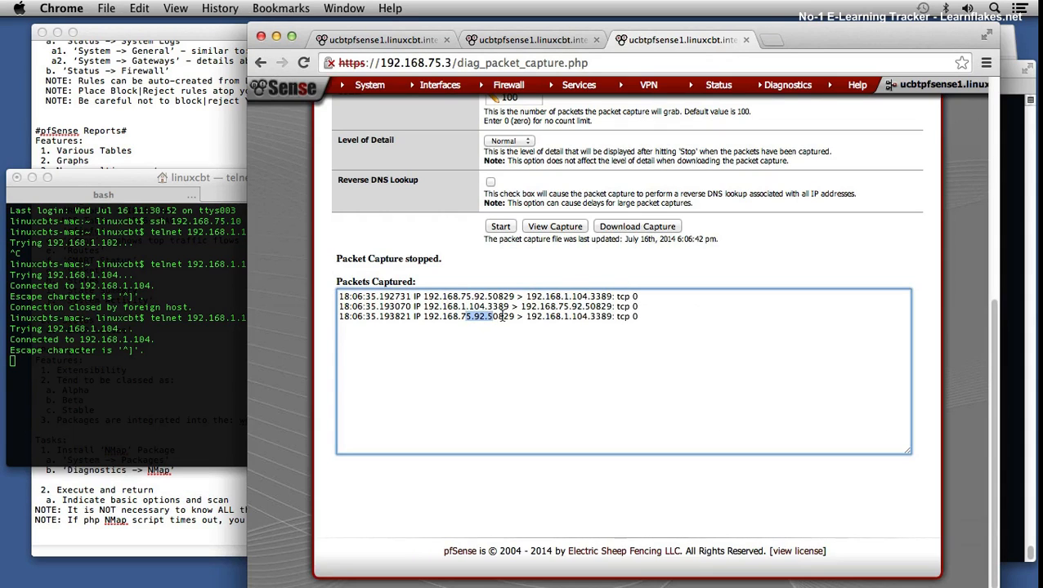
drag(582, 316, 614, 317)
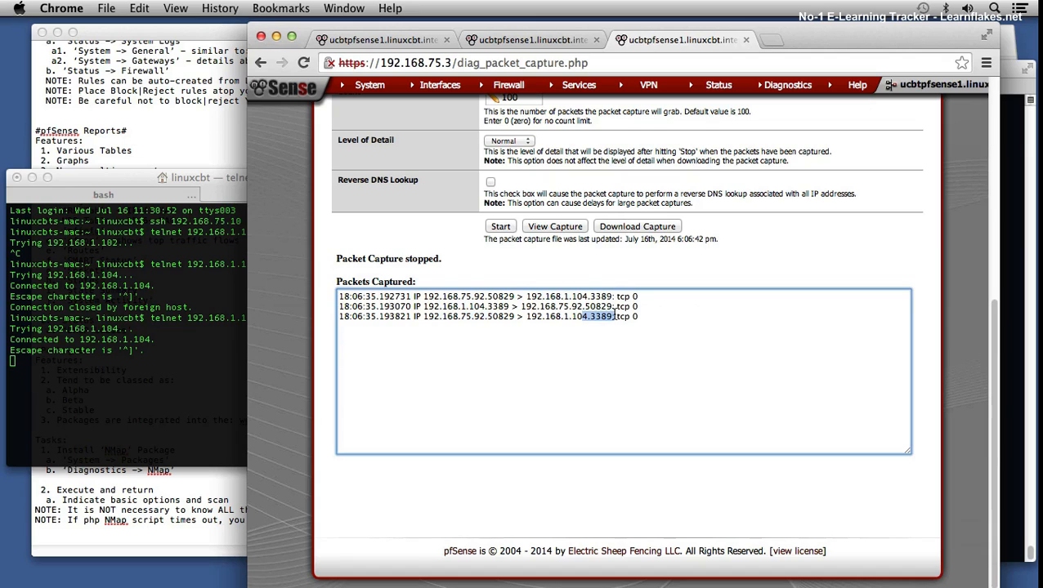
drag(468, 306, 498, 307)
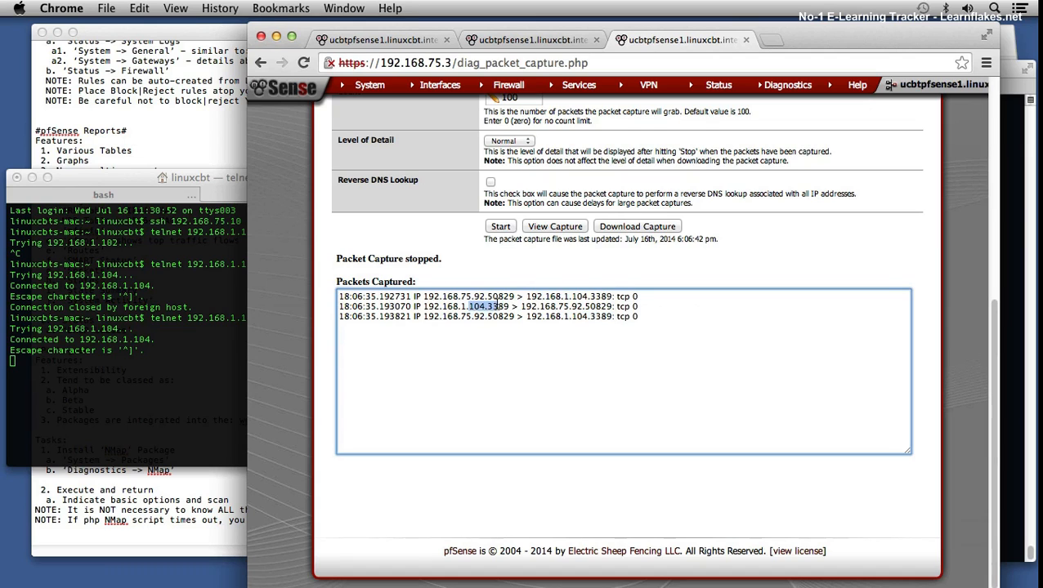
drag(569, 307, 580, 308)
drag(490, 305, 497, 297)
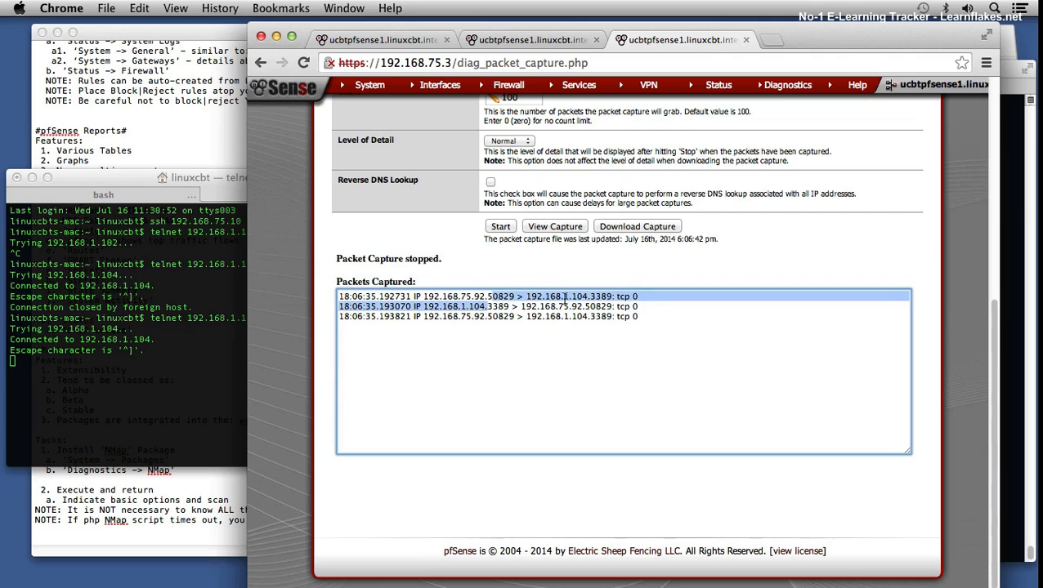
click(561, 306)
drag(463, 303, 492, 307)
click(476, 295)
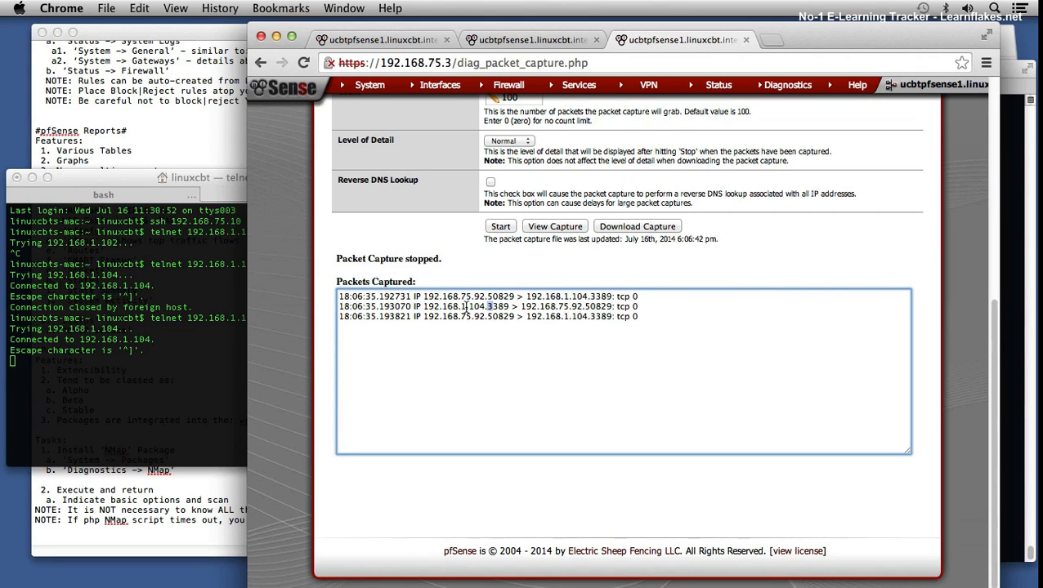
- Return to the Package Manager and browse the available packages, checking their status classifications
scroll(543, 274, up, 5)
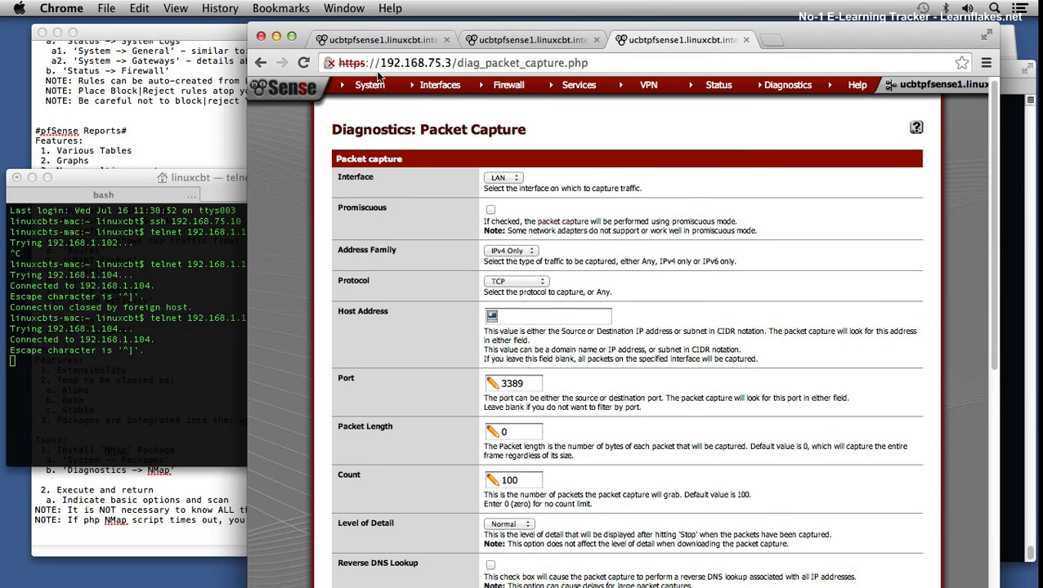
mouse_move(378, 81)
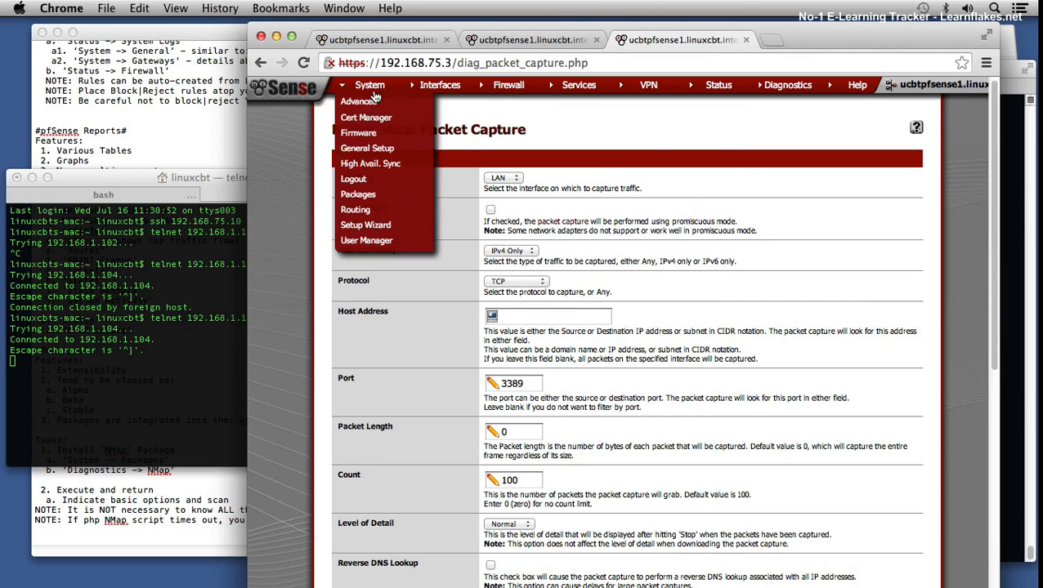
click(369, 195)
click(383, 166)
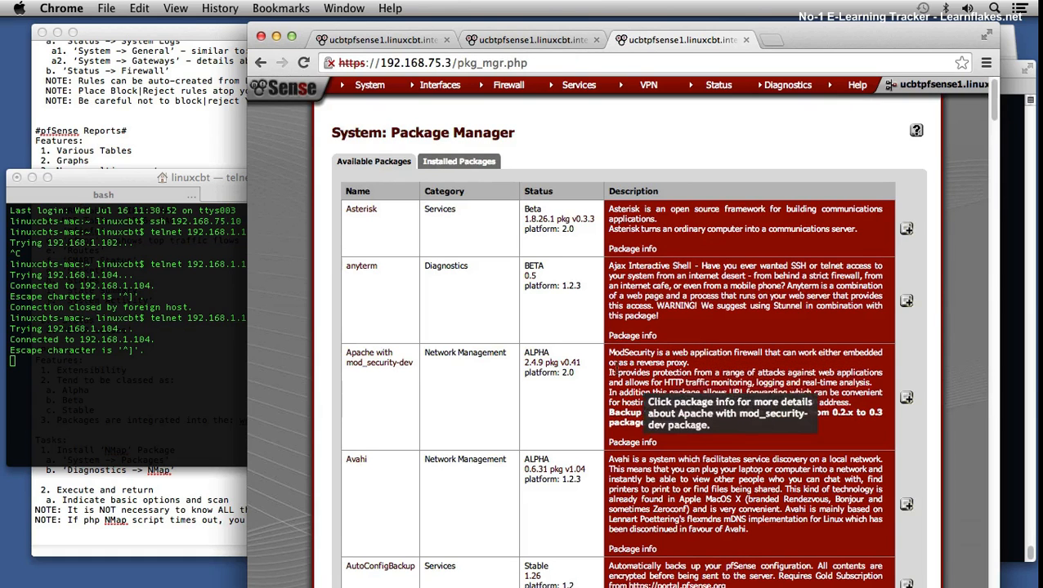
scroll(601, 381, down, 10)
scroll(601, 381, down, 20)
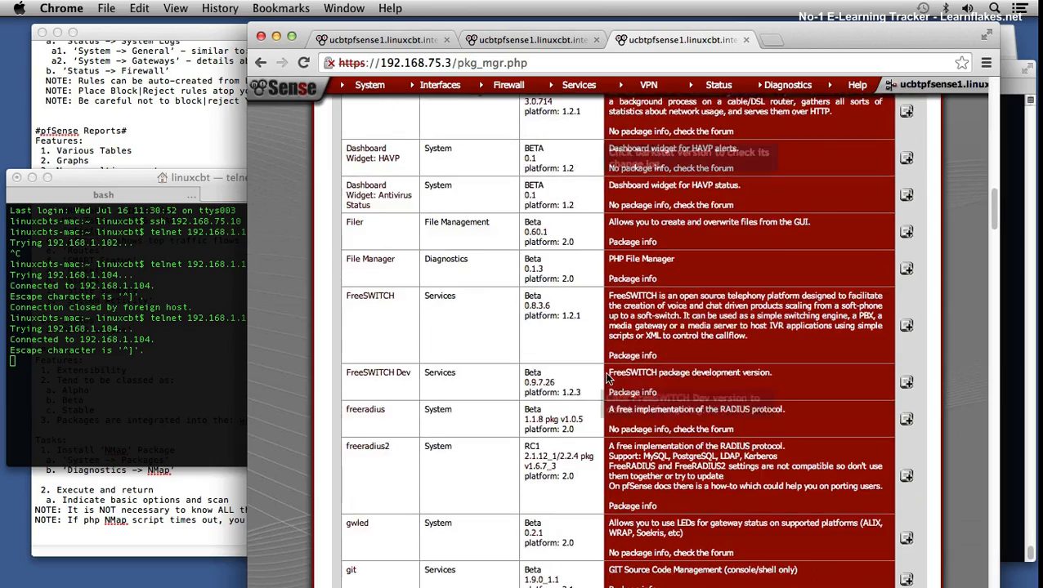
scroll(606, 376, down, 20)
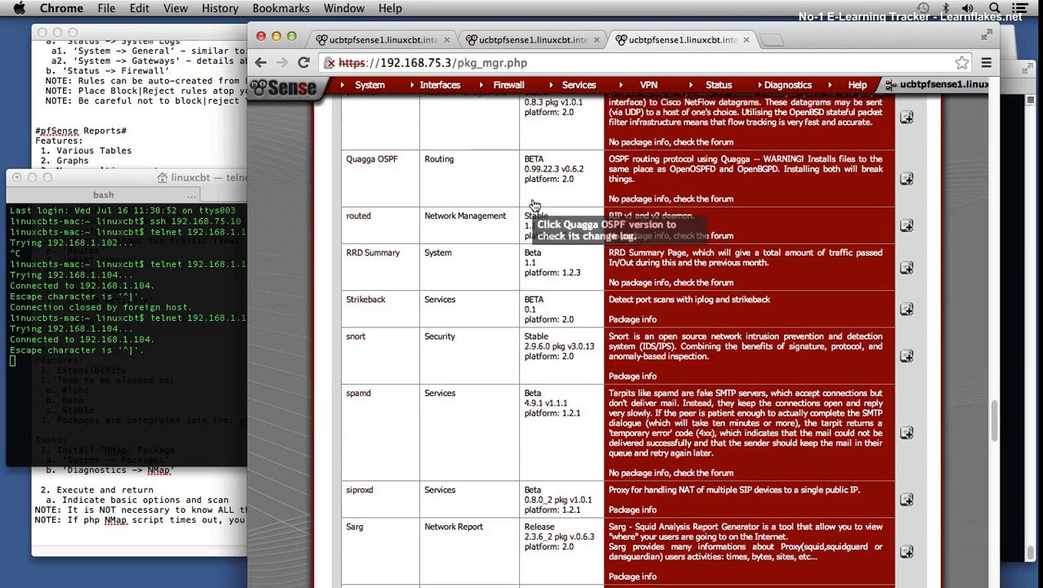
scroll(530, 200, up, 20)
scroll(530, 200, up, 4)
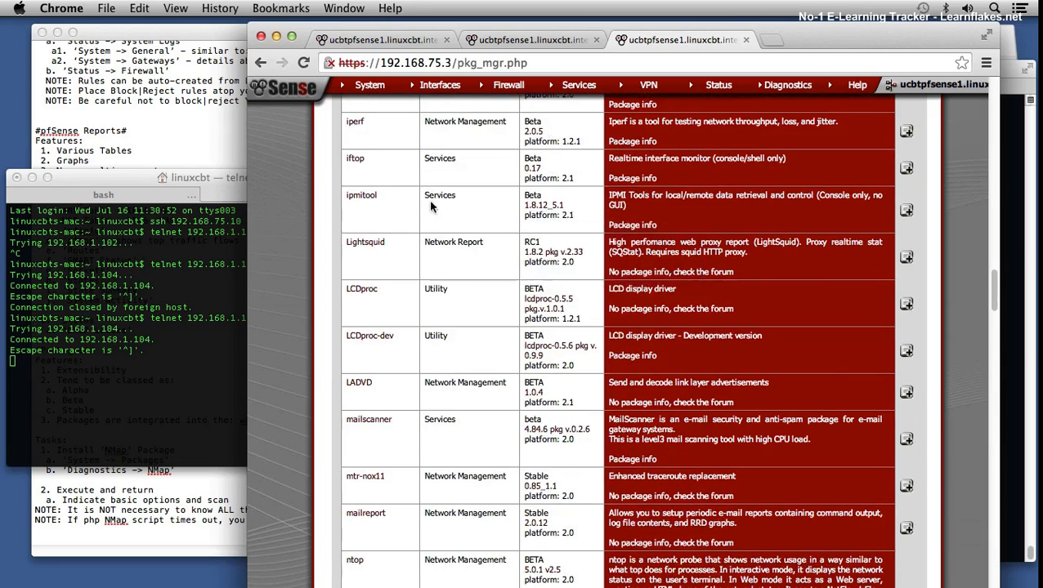
- Switch to the TextEdit notes, add "d. Release" below "c. Stable" in the package classes, and save the document
click(180, 163)
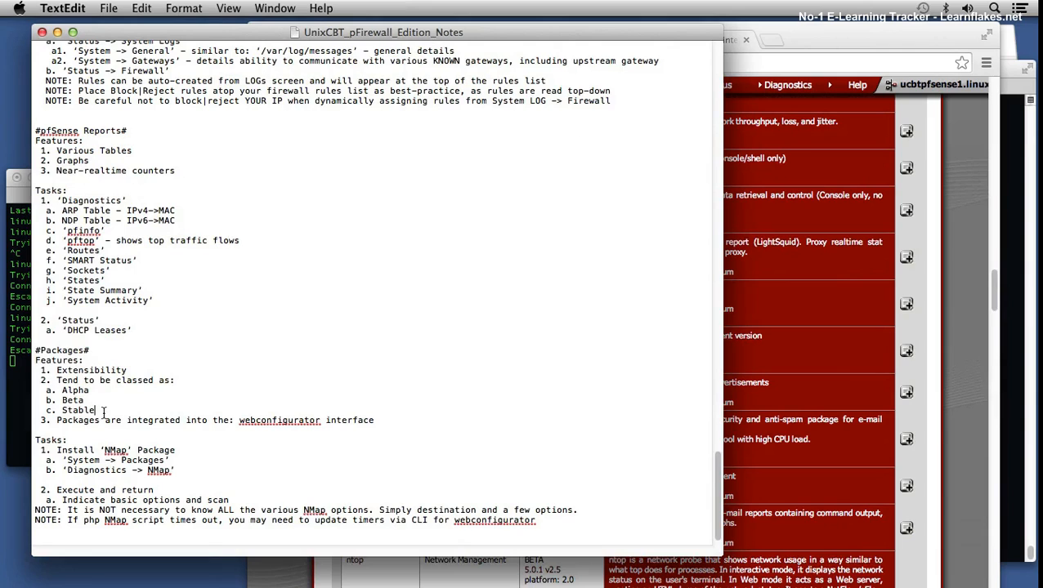
click(103, 412)
key(Return)
text(n)
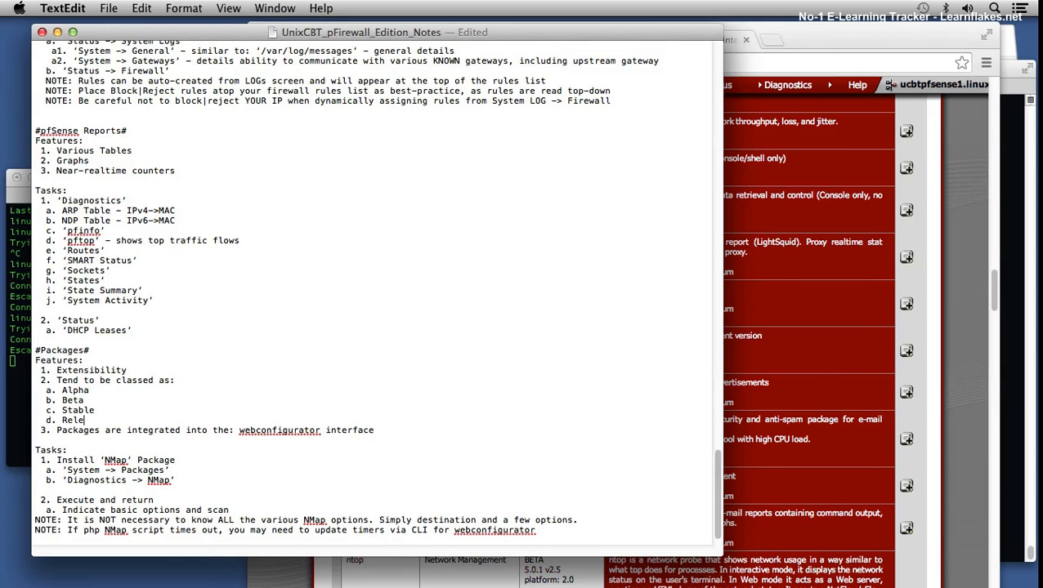
key(super+s)
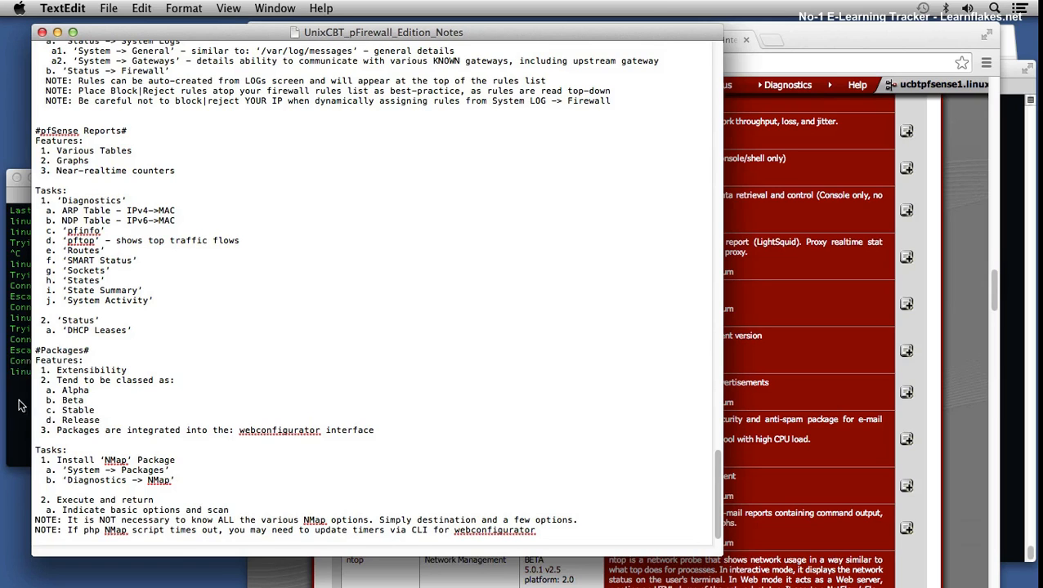
- Switch to Terminal to check the state of the telnet session
click(20, 365)
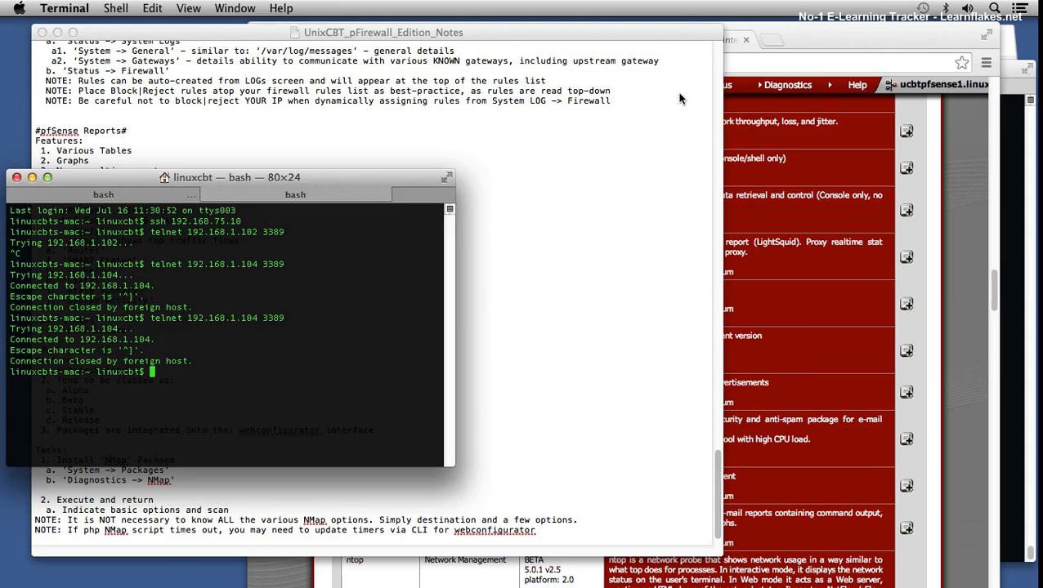
mouse_move(745, 79)
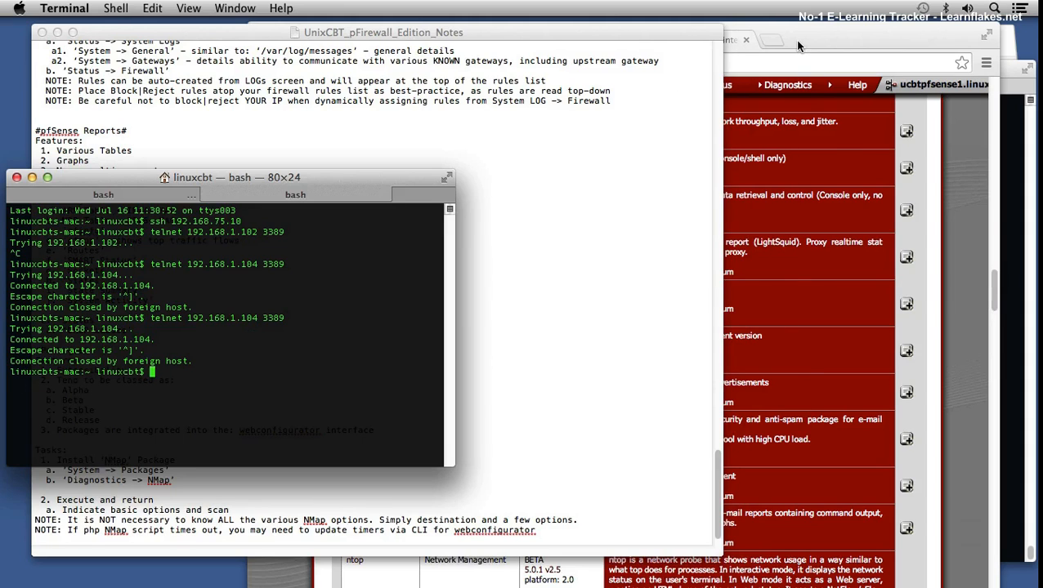